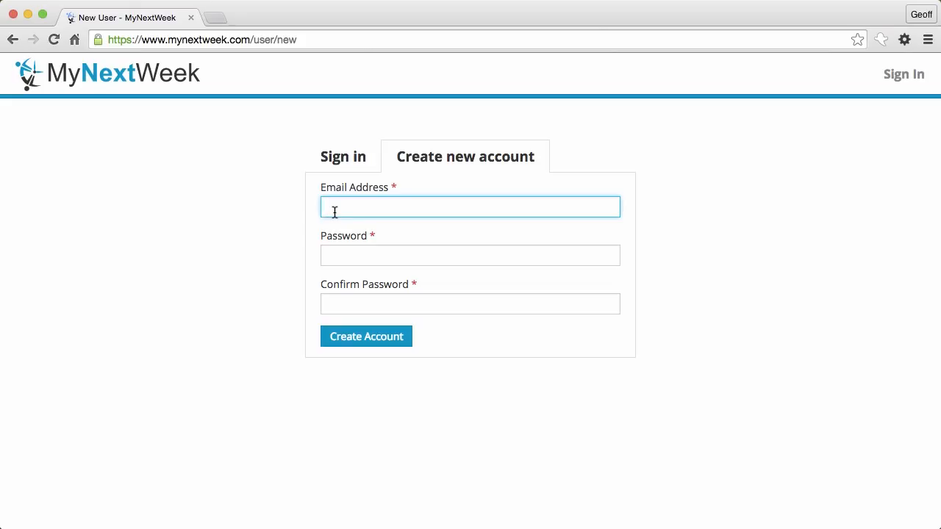
Step: Sign up with an email address and a confirmed password, then begin creating a new organization
key(Tab)
text(••••••••)
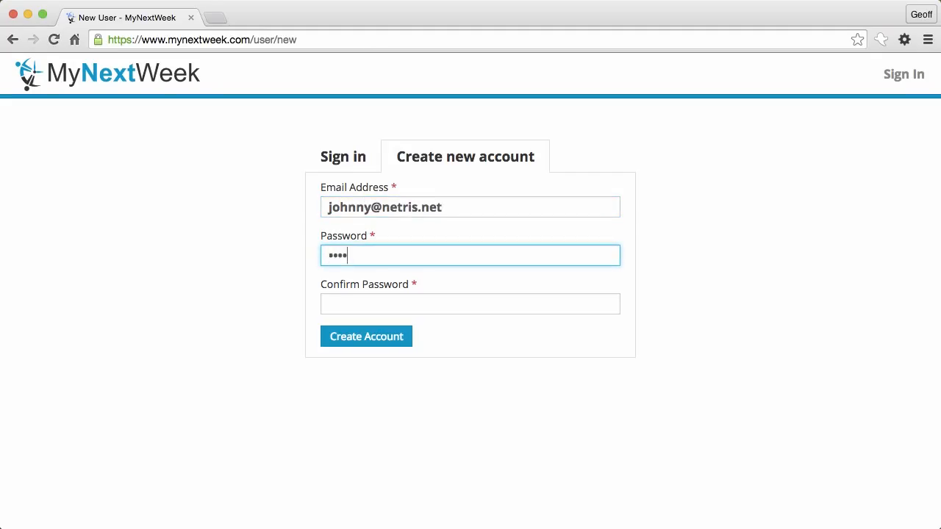
key(Tab)
text(••••••••)
key(Return)
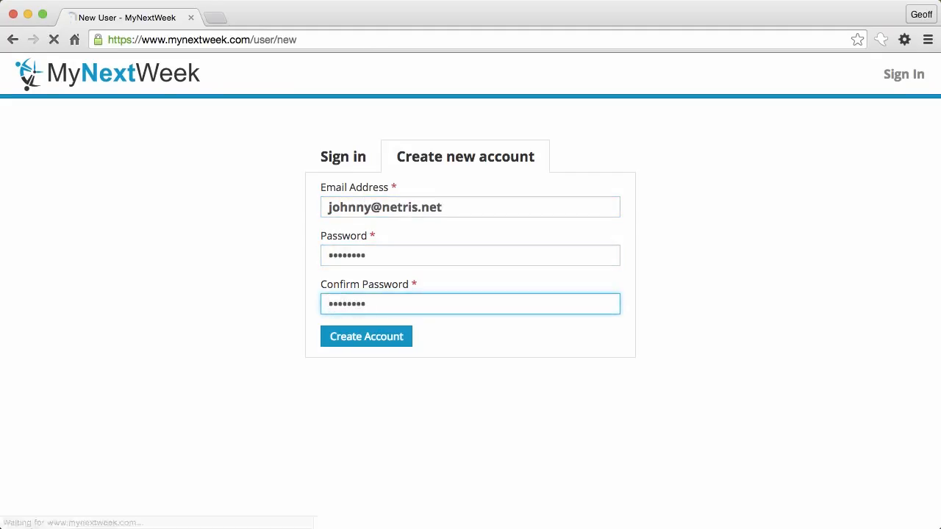
click(200, 261)
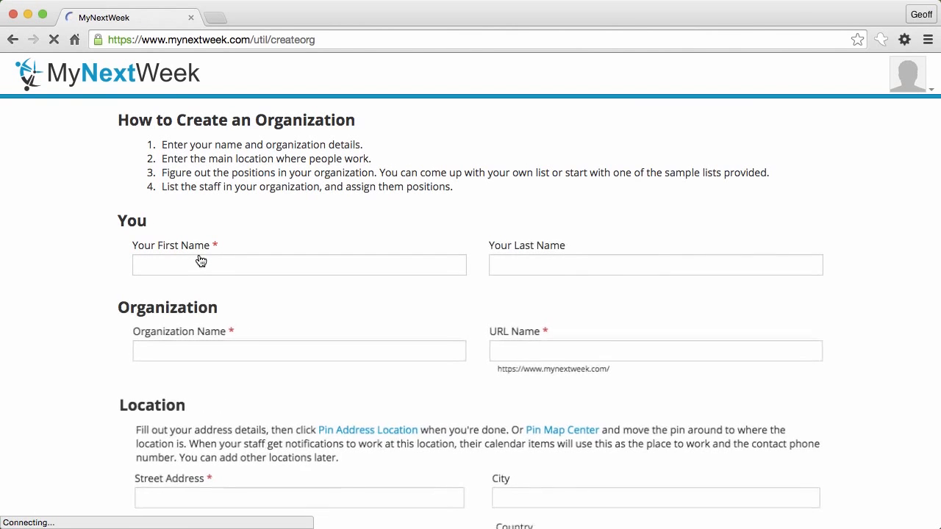
Step: Enter the owner's first and last name, organization name Massive Dynamic and URL name massive
click(230, 273)
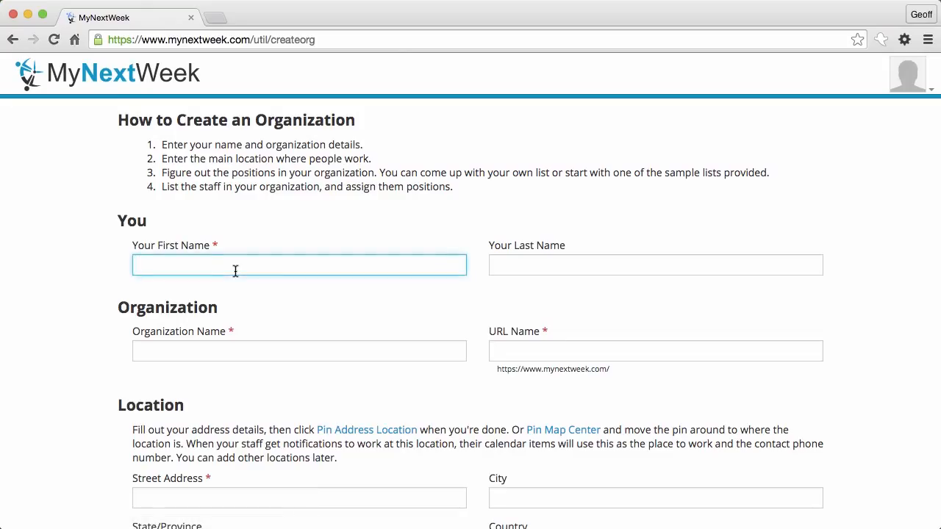
key(Tab)
key(Tab)
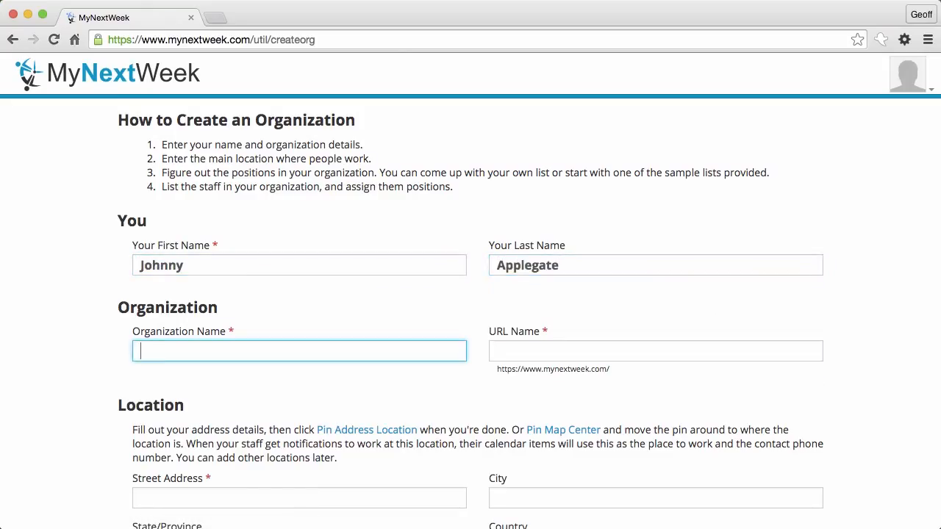
text(Massive Dynamic)
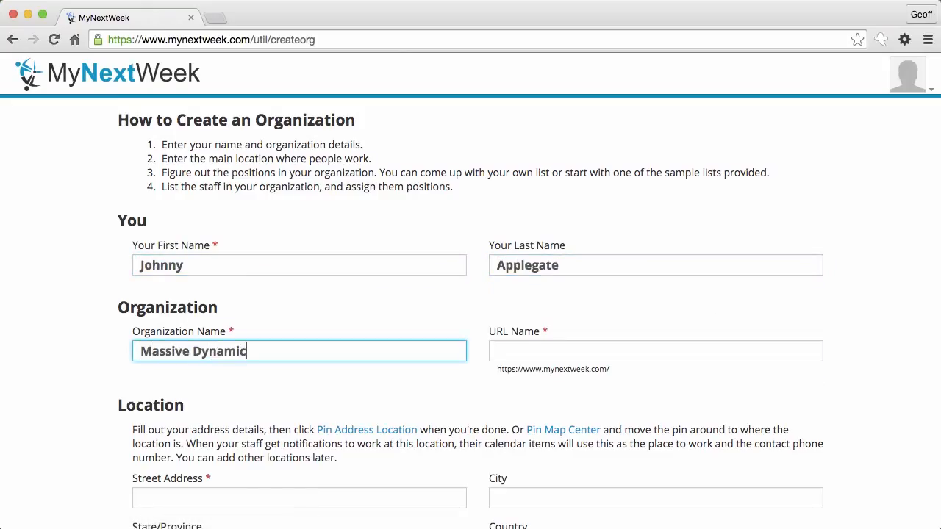
key(Tab)
text(massive)
Step: Enter the street address in Calgary, AB and pin it on the map
scroll(252, 427, down, 3)
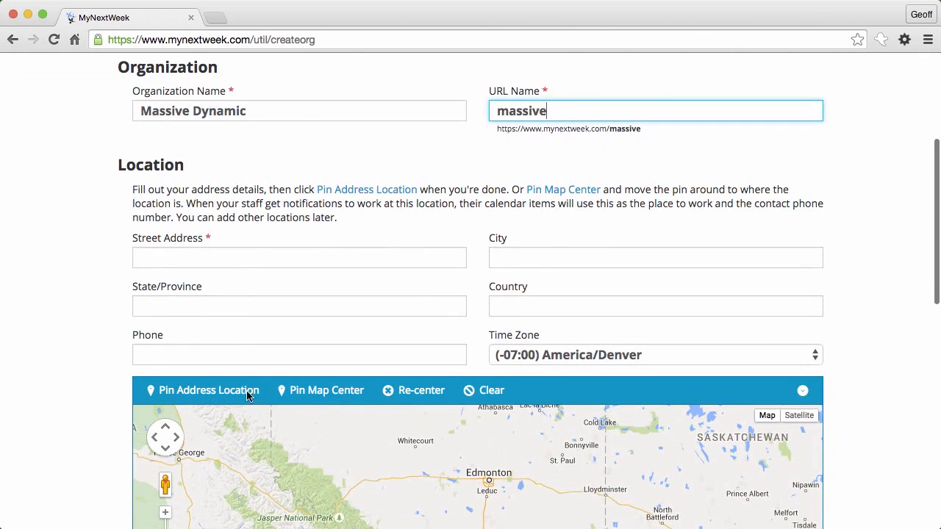
click(242, 261)
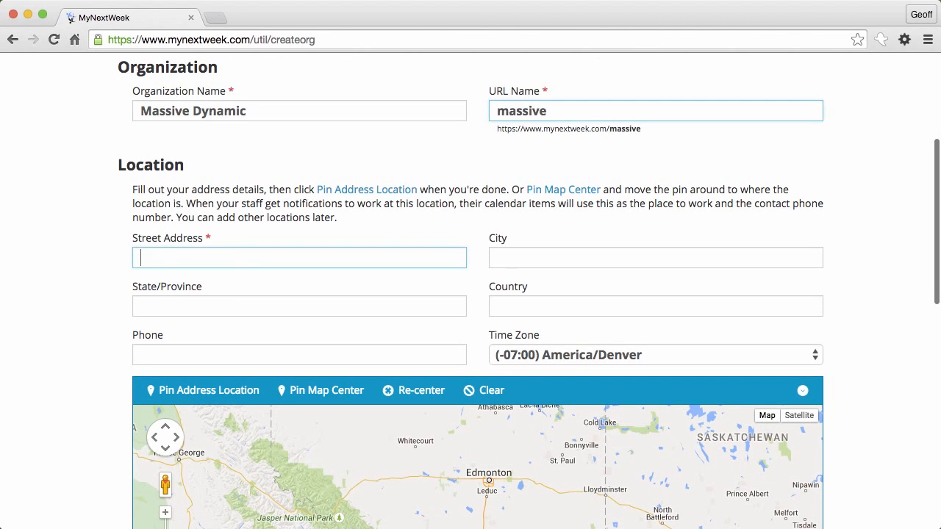
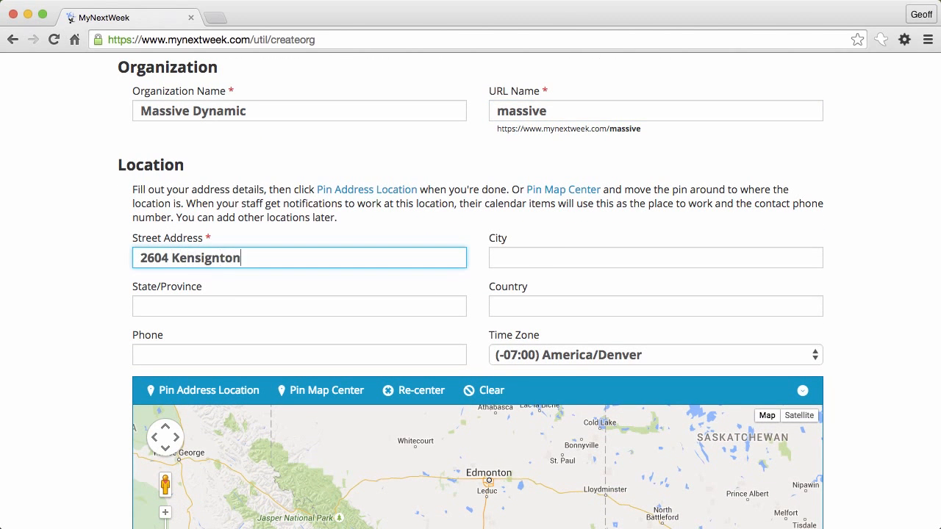
key(Tab)
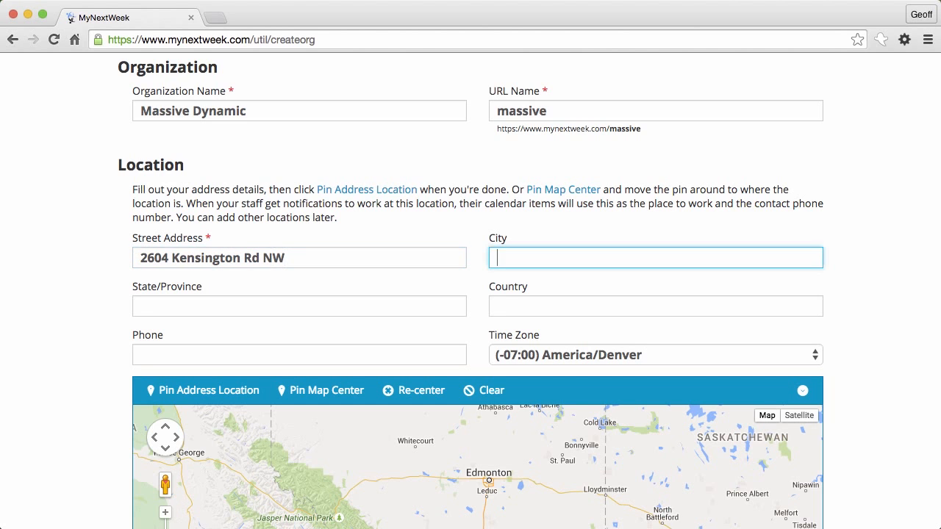
text(Calgary)
key(Tab)
text(AB)
key(Tab)
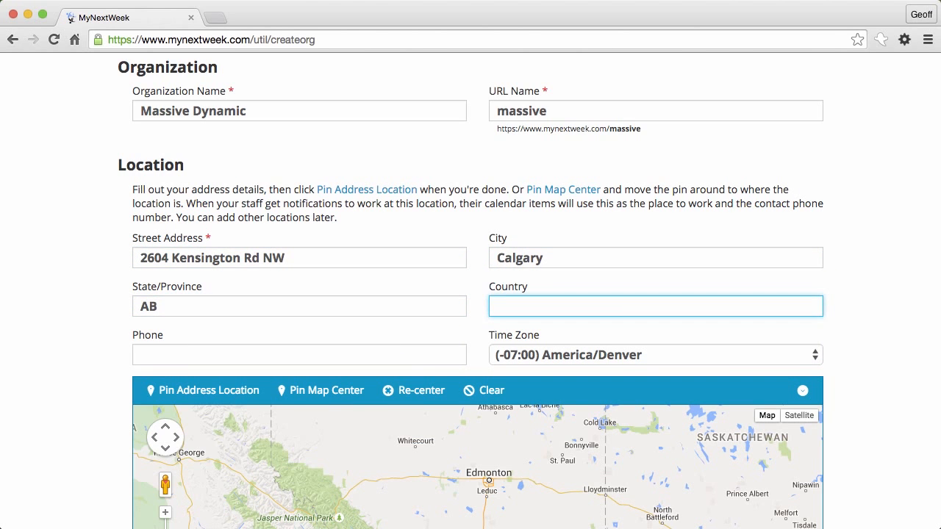
scroll(34, 354, down, 5)
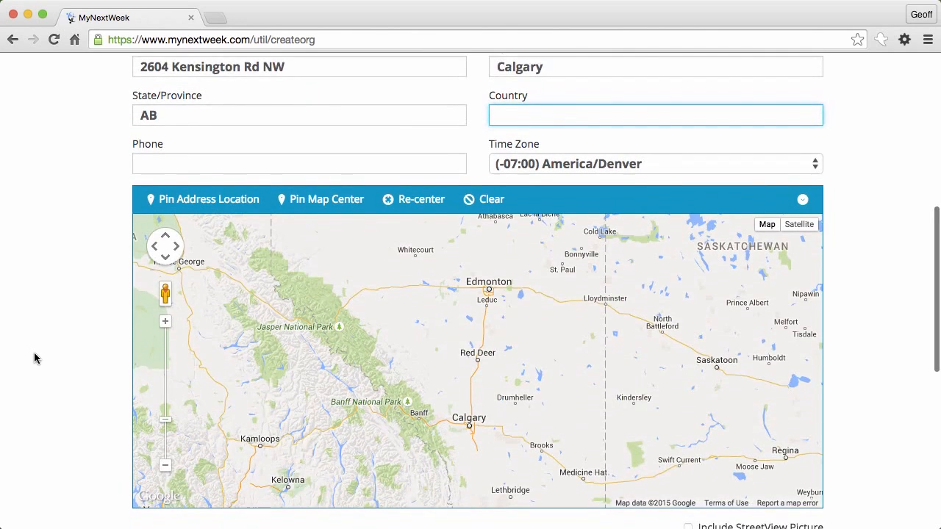
click(147, 178)
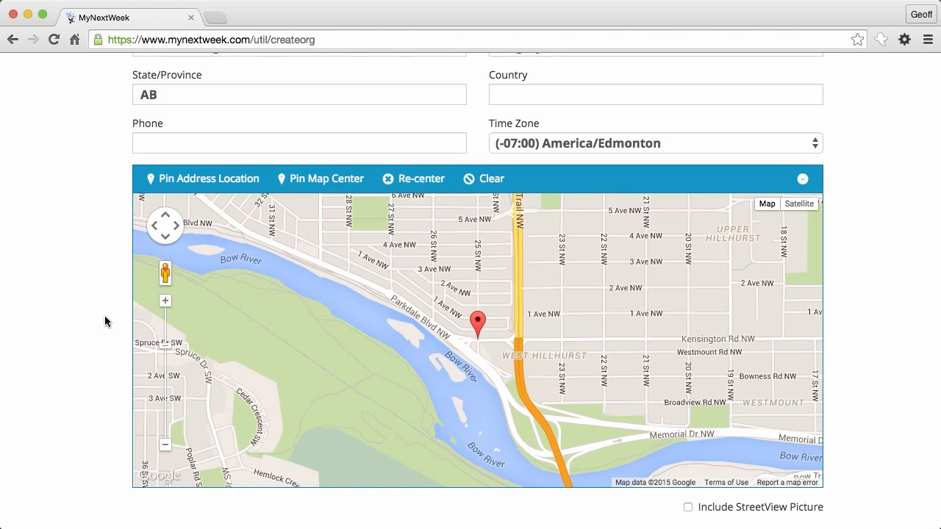
scroll(105, 321, down, 10)
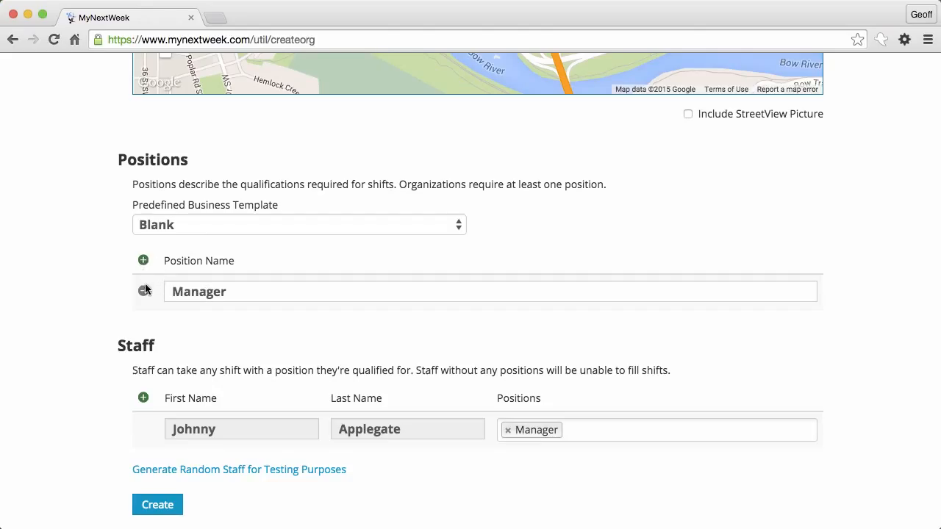
Step: Add a Burger Flipper position row, then remove it again
click(144, 261)
click(199, 331)
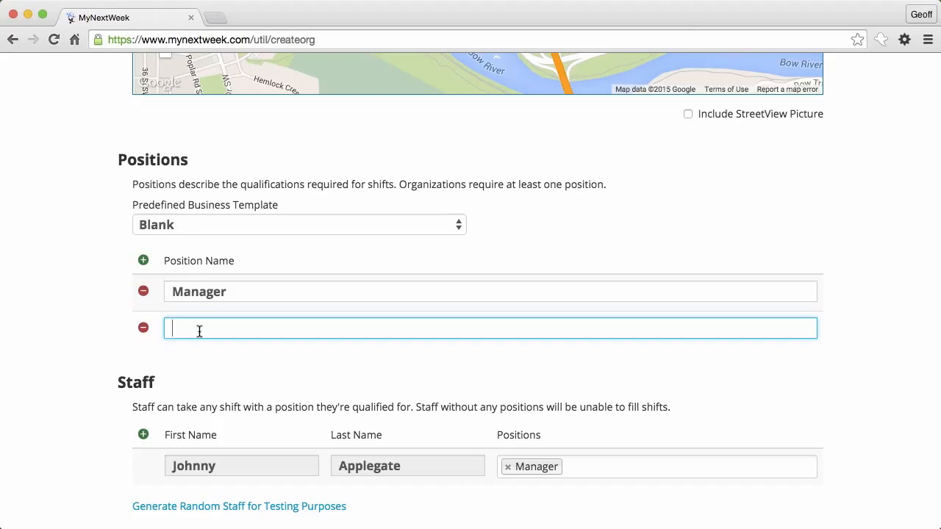
text(Burger Flipper)
click(143, 328)
Step: Apply the Fast Food Restaurant business template to the positions list
click(187, 227)
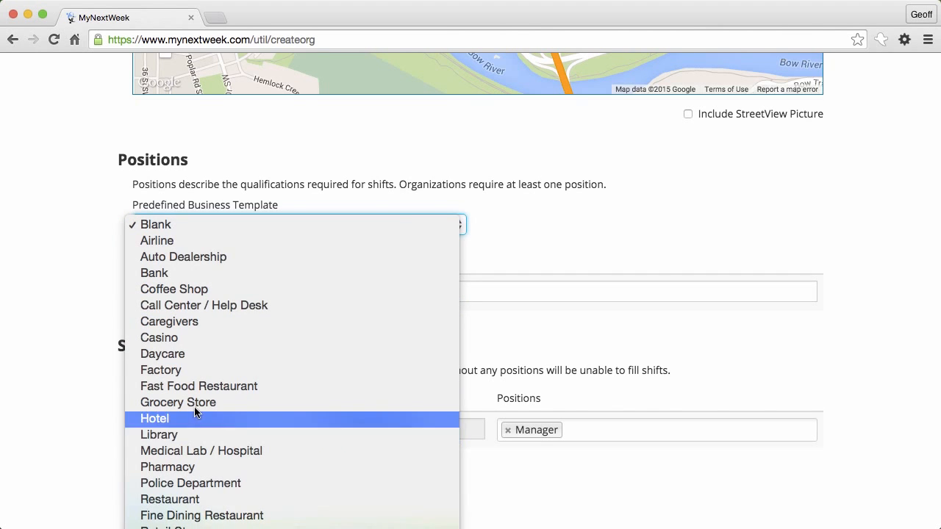
click(199, 387)
scroll(83, 353, down, 2)
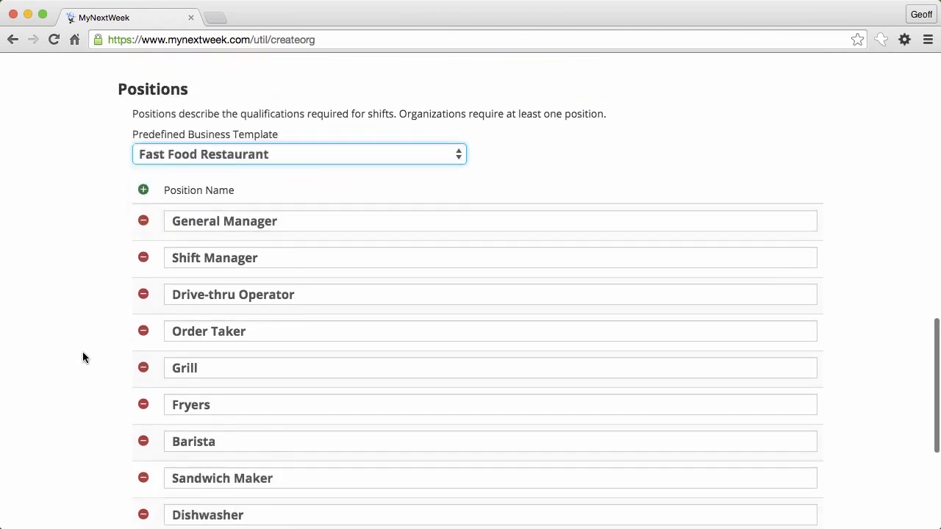
scroll(83, 357, down, 2)
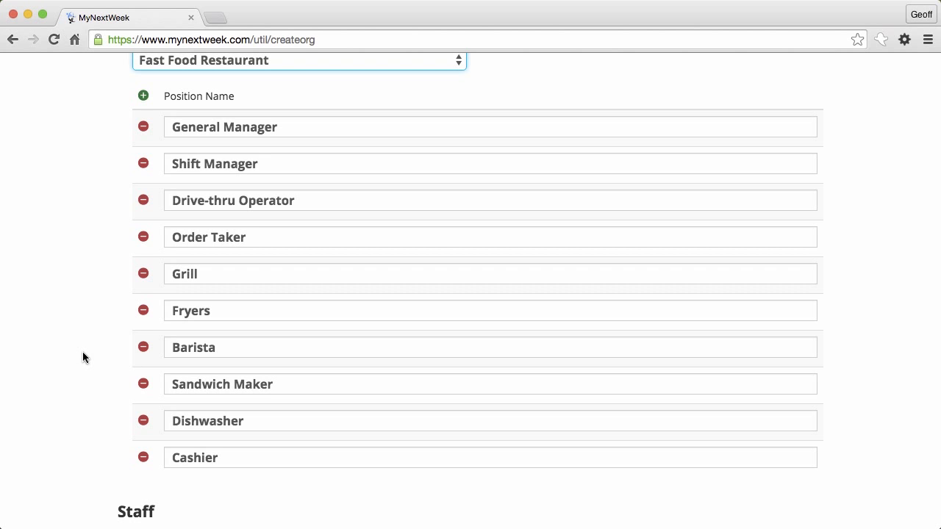
scroll(83, 357, up, 2)
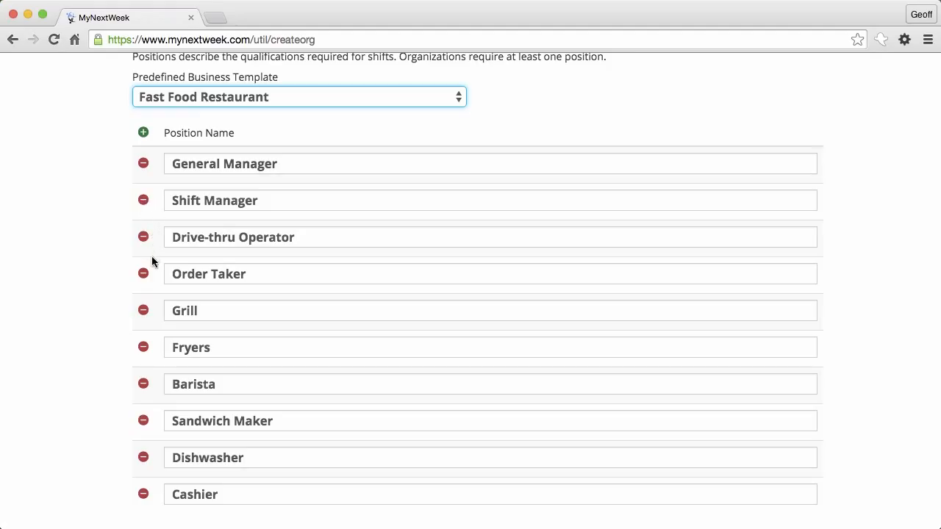
Step: Remove the Barista and Order Taker positions
click(143, 384)
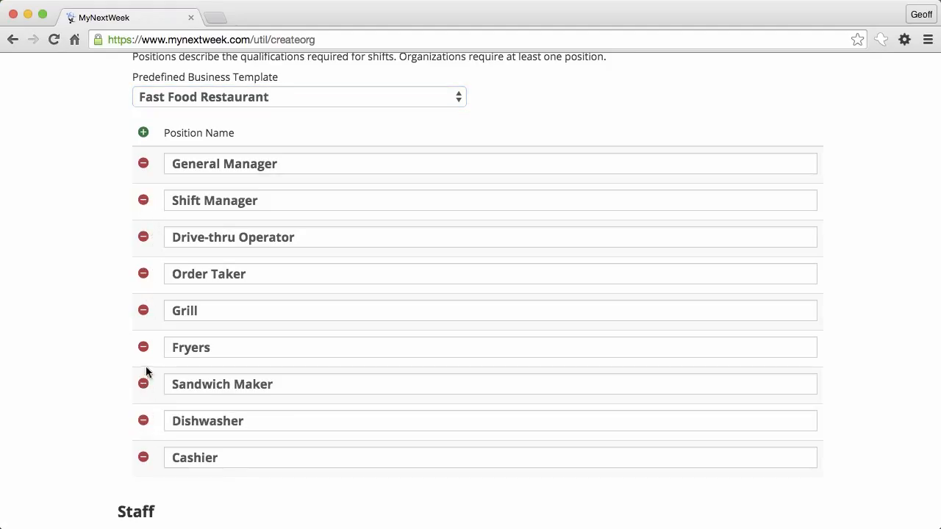
click(143, 275)
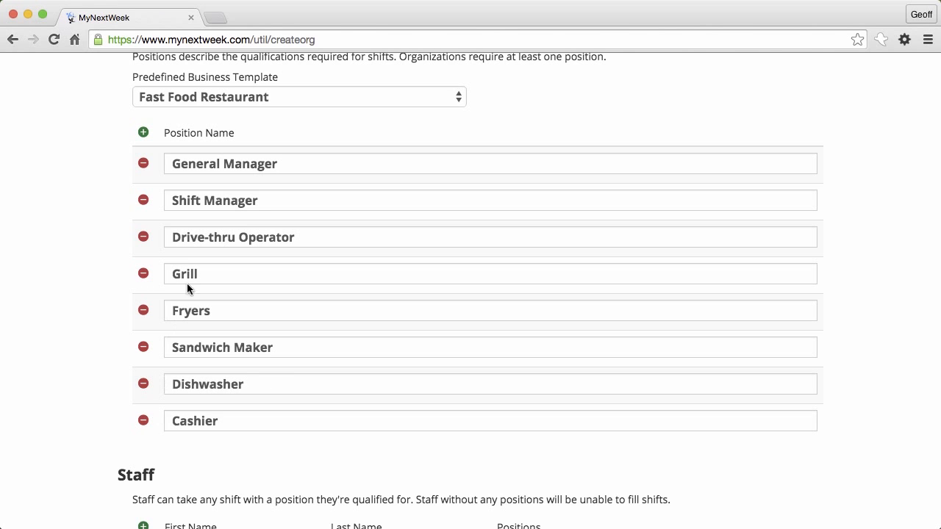
scroll(259, 369, down, 4)
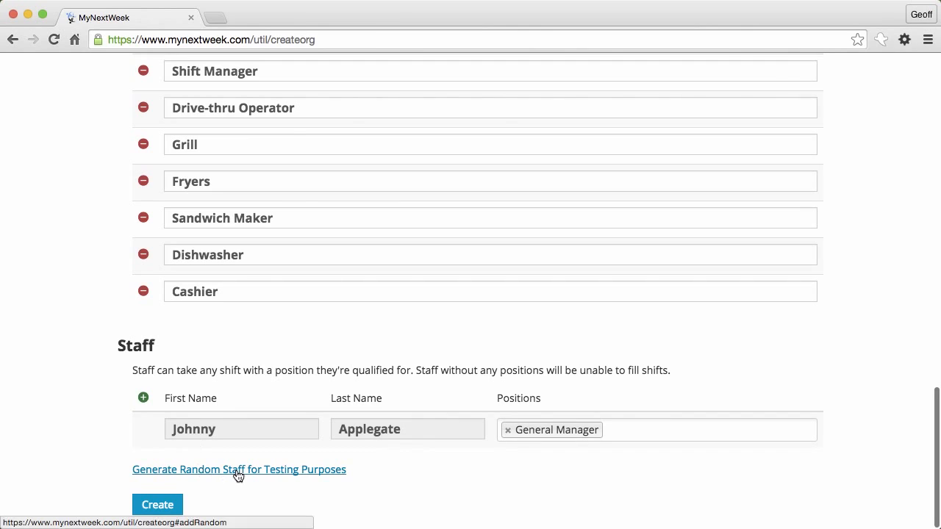
Step: Add a trial staff member with the Dishwasher position, then delete the tag and the row
click(144, 400)
scroll(147, 401, down, 1)
click(216, 438)
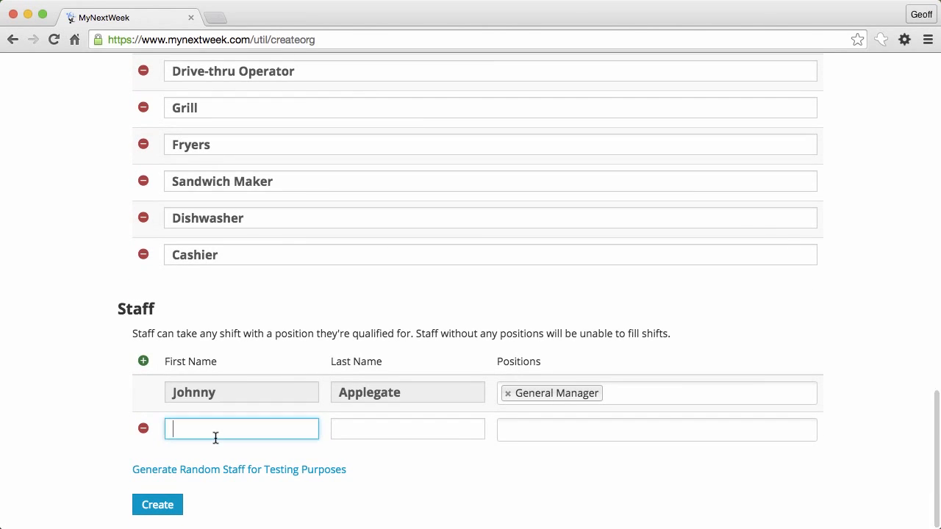
key(Tab)
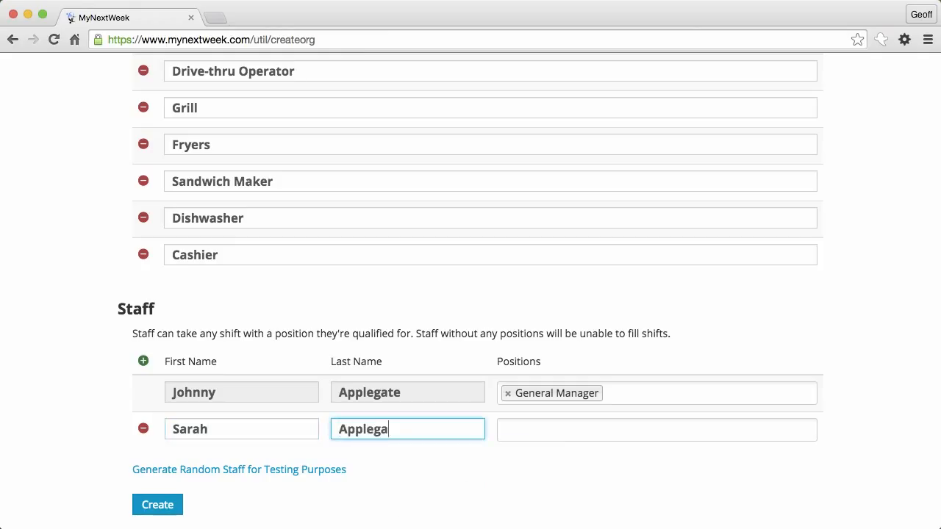
key(Tab)
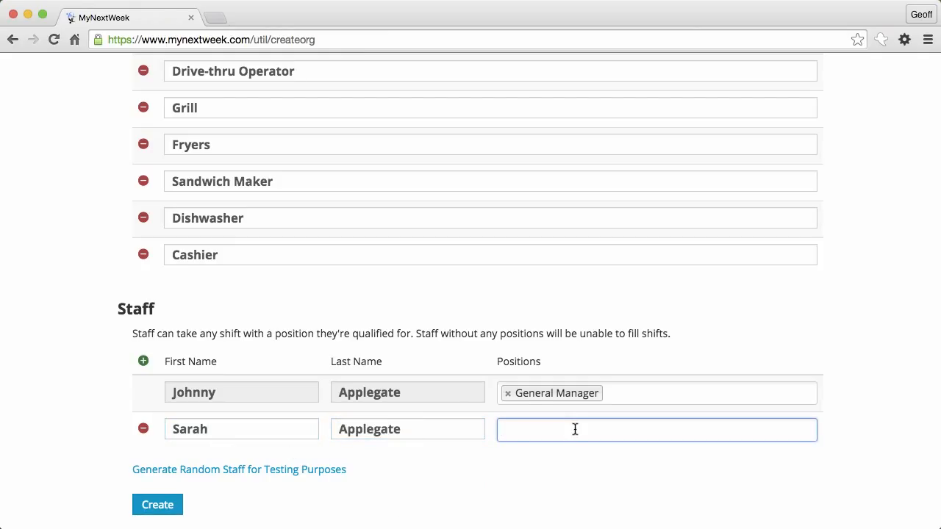
text(D)
key(Down)
key(Down)
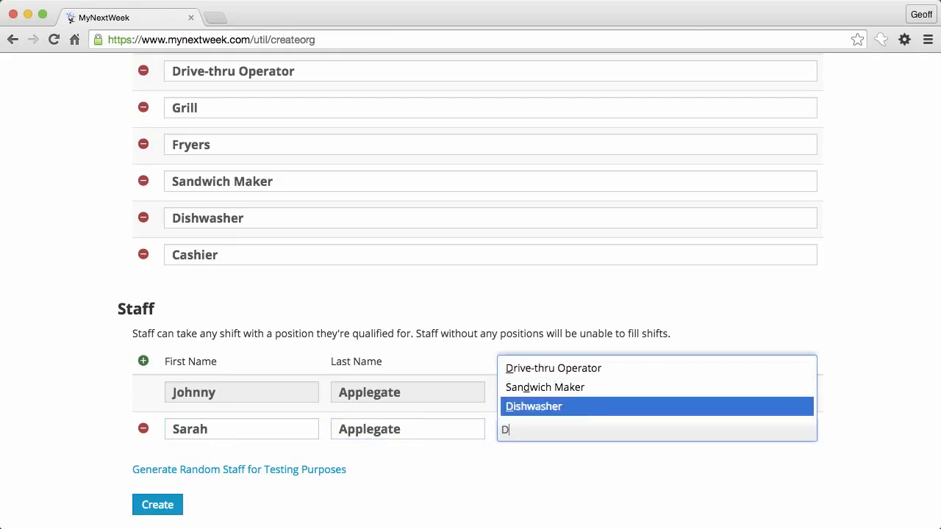
key(Return)
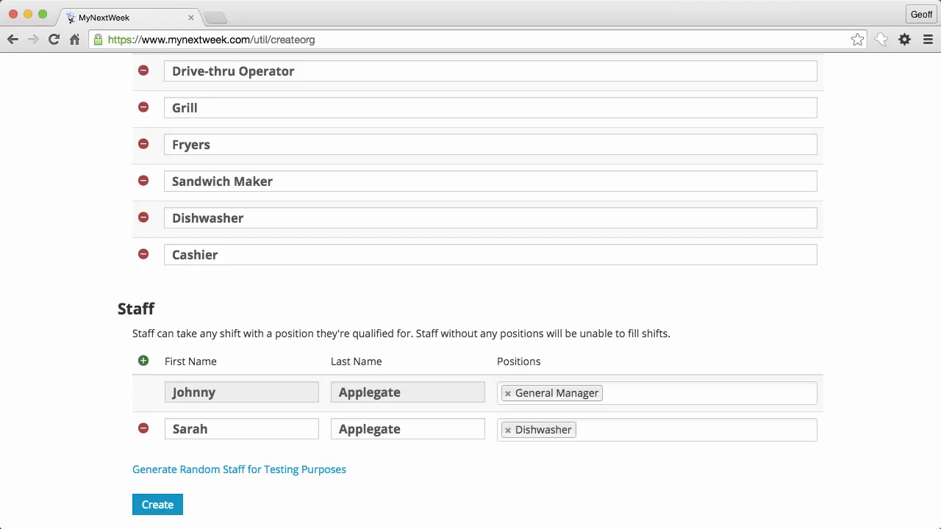
click(507, 430)
click(143, 430)
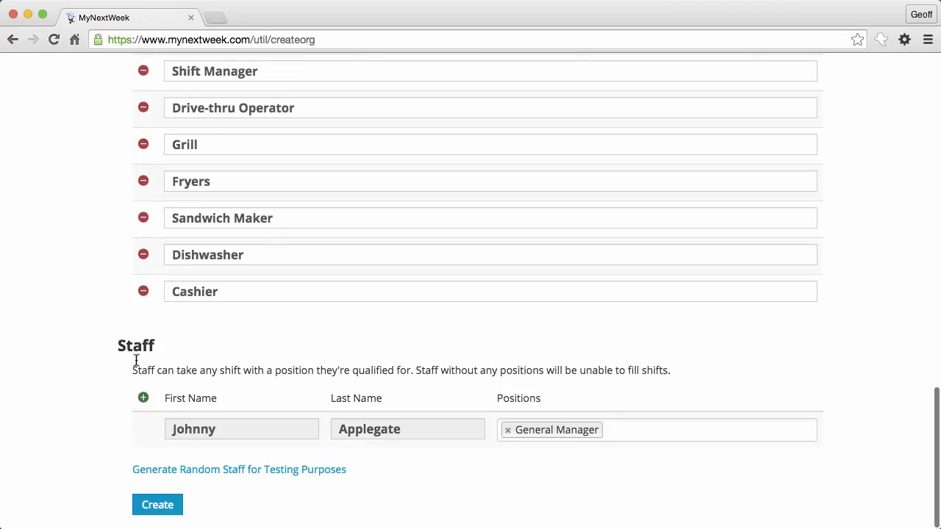
Step: Generate 45 random staff members with 2 positions each
click(204, 471)
double_click(310, 156)
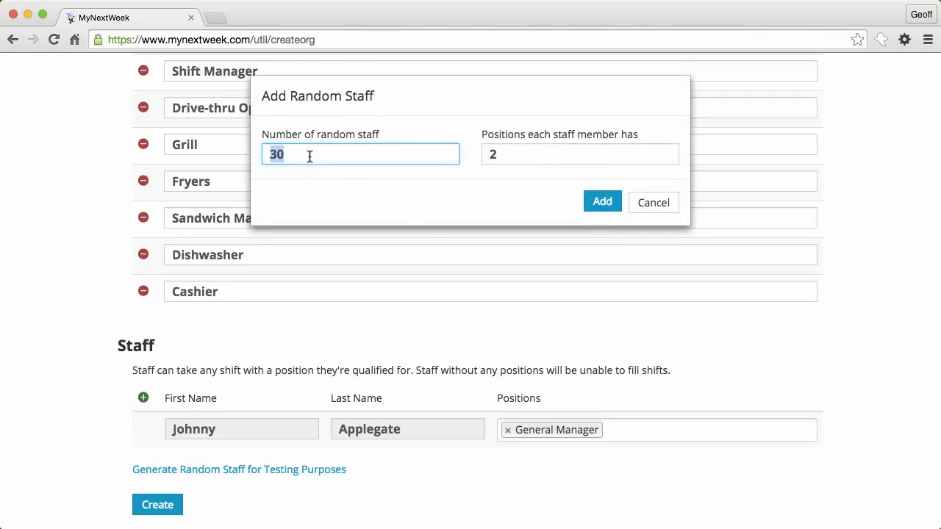
text(45)
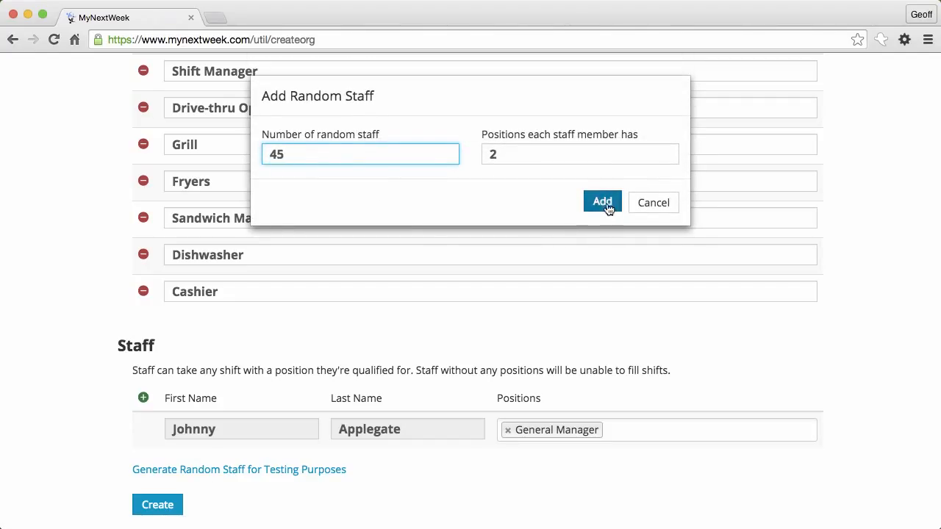
click(548, 155)
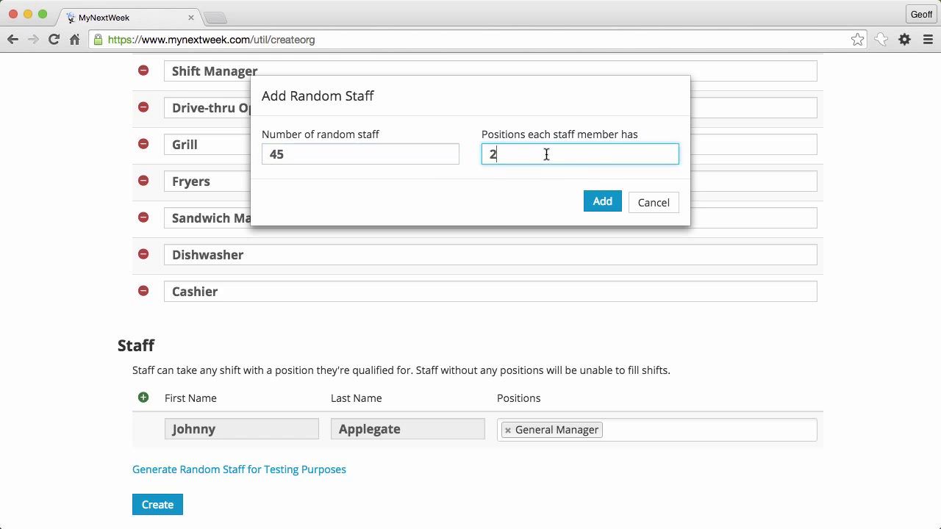
click(607, 206)
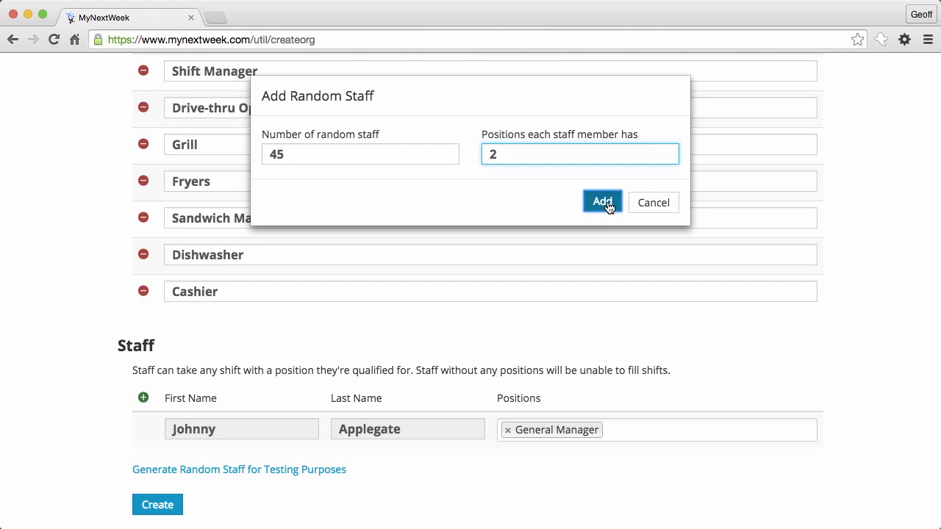
Step: Create the Massive Dynamic organisation with the generated staff
scroll(529, 314, down, 20)
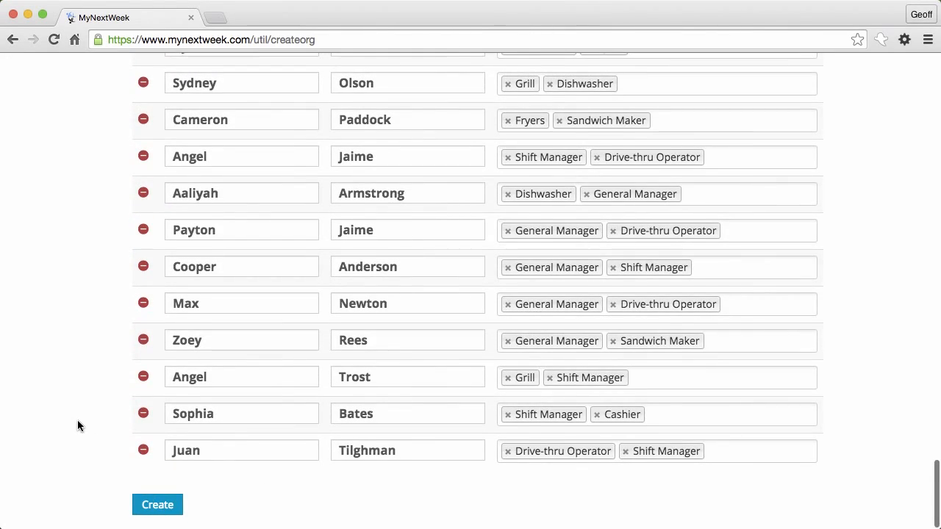
scroll(78, 421, up, 7)
scroll(78, 420, down, 7)
click(160, 505)
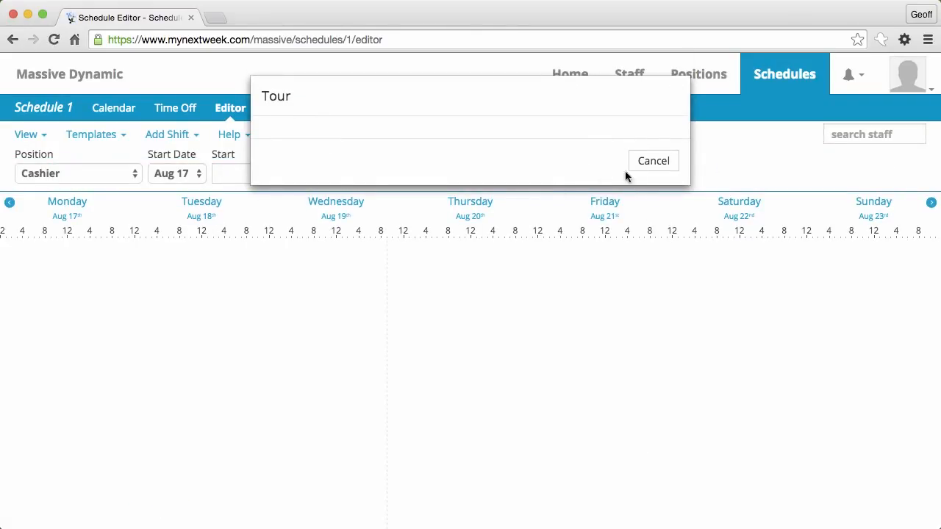
Step: Dismiss the tour and add three Cashier shifts starting at 7:00 am, 8 hours long
click(651, 165)
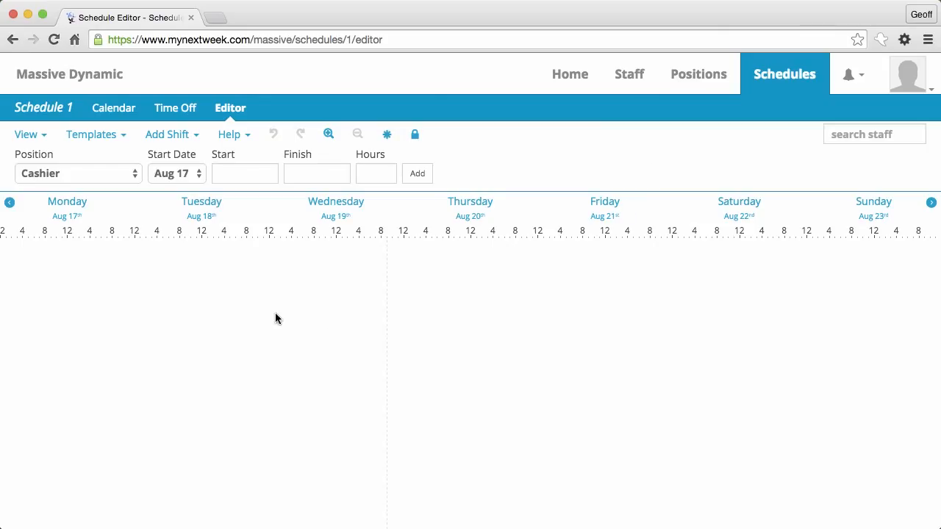
click(109, 178)
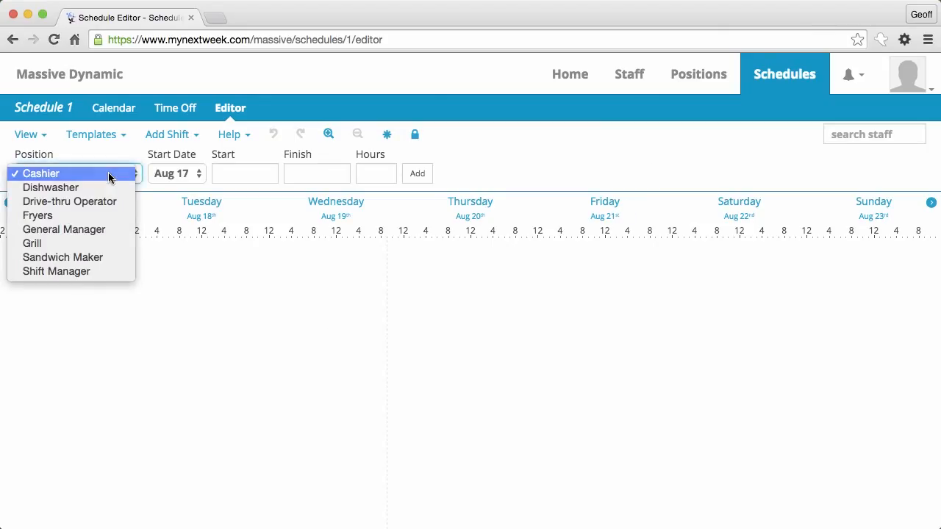
click(108, 174)
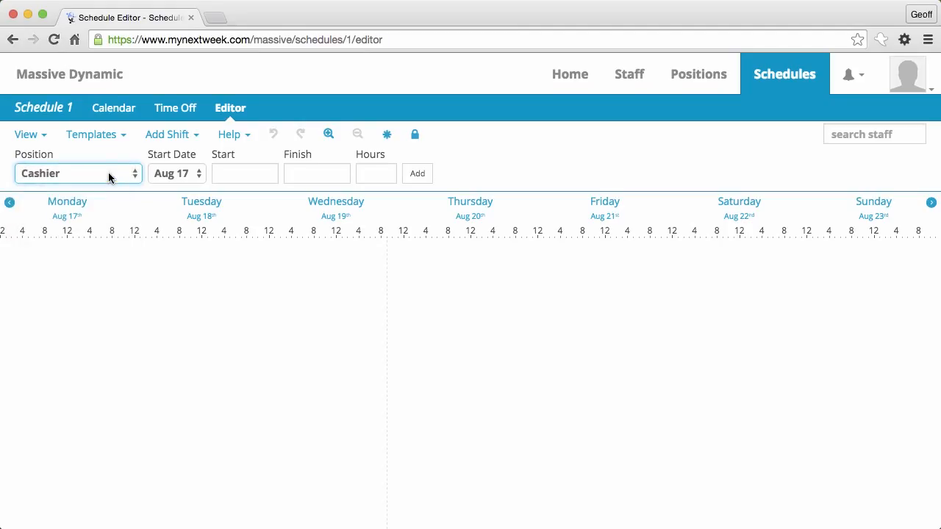
click(48, 177)
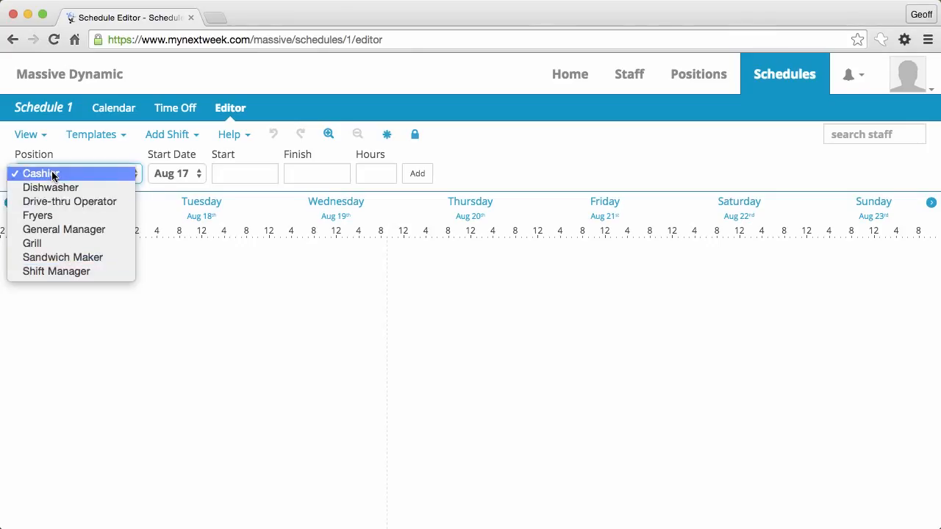
click(52, 175)
click(223, 171)
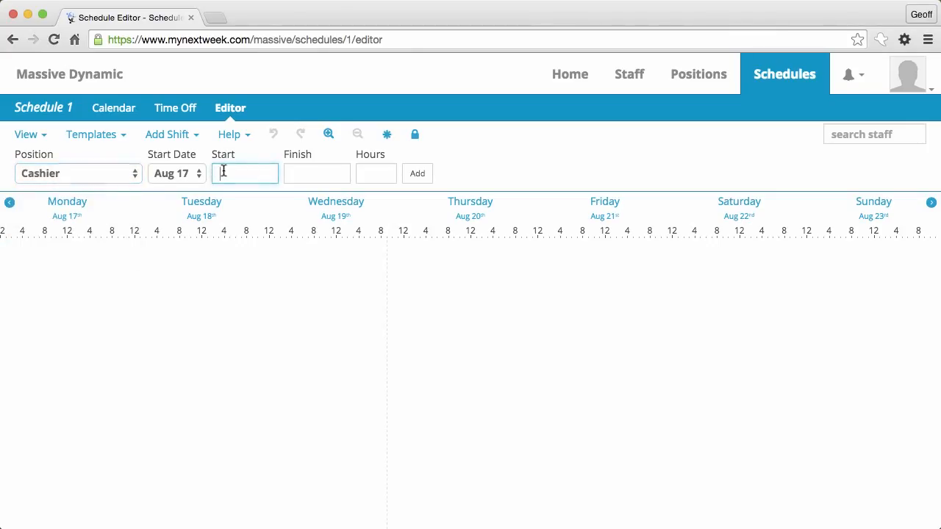
text(7)
key(Tab)
key(Tab)
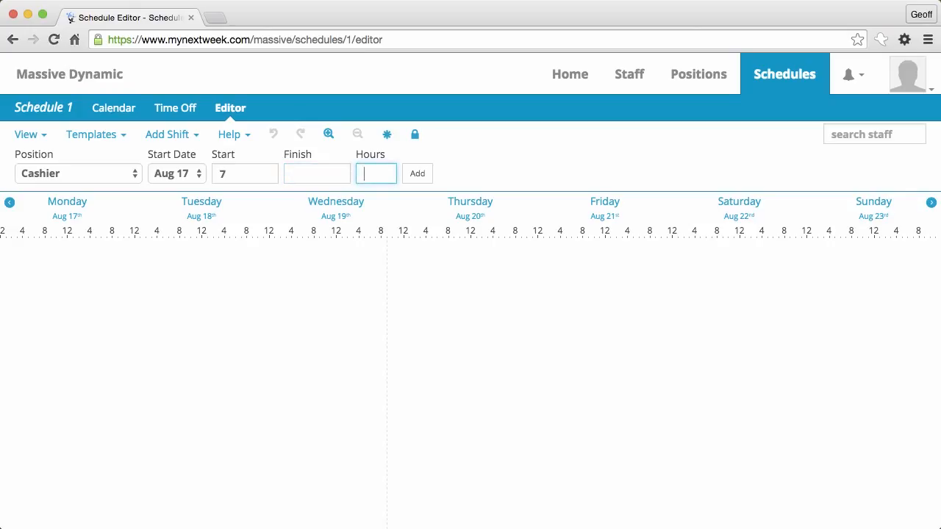
text(8)
key(Tab)
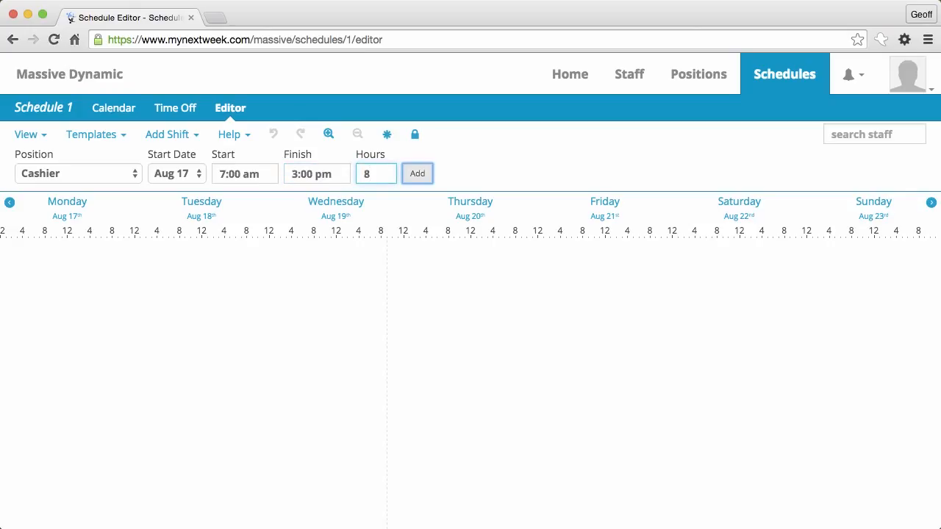
click(418, 174)
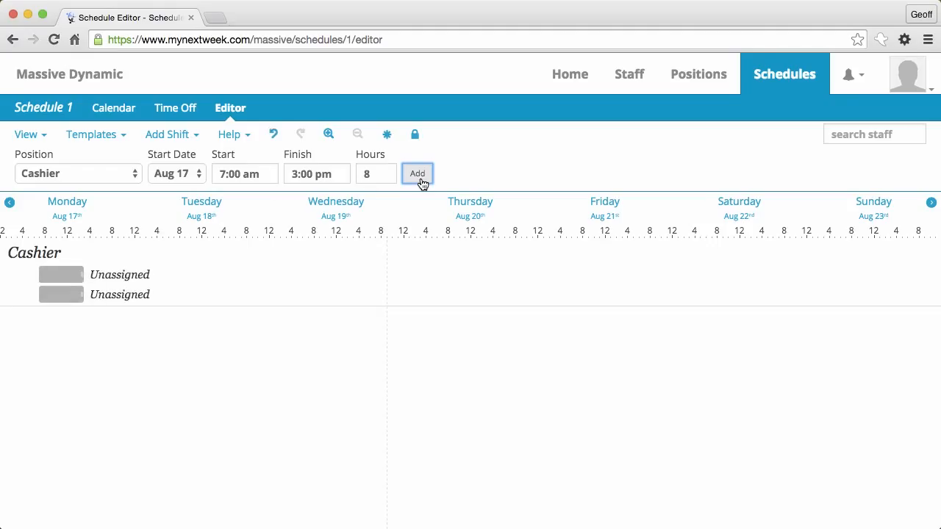
click(420, 179)
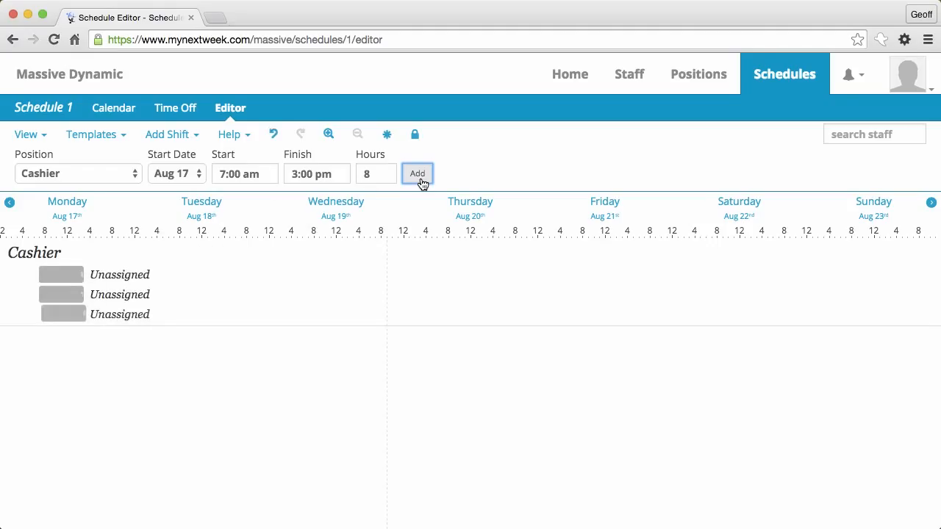
Step: Add matching shifts for Dishwasher, Drive-thru Operator, Fryers and General Manager
click(87, 185)
click(84, 189)
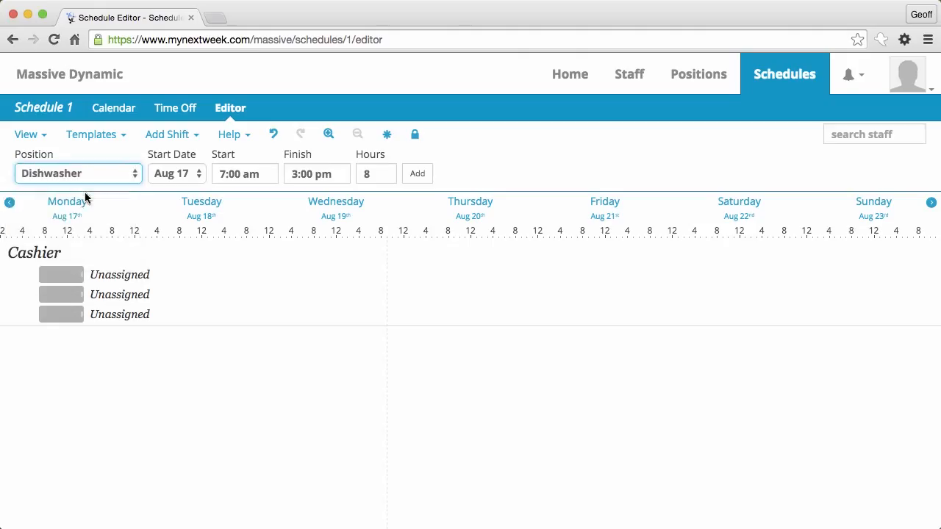
click(84, 180)
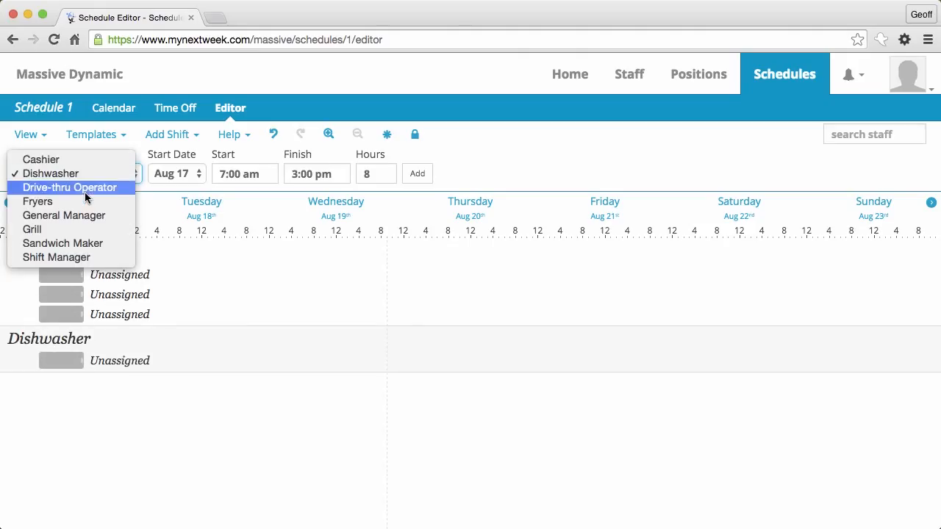
click(85, 190)
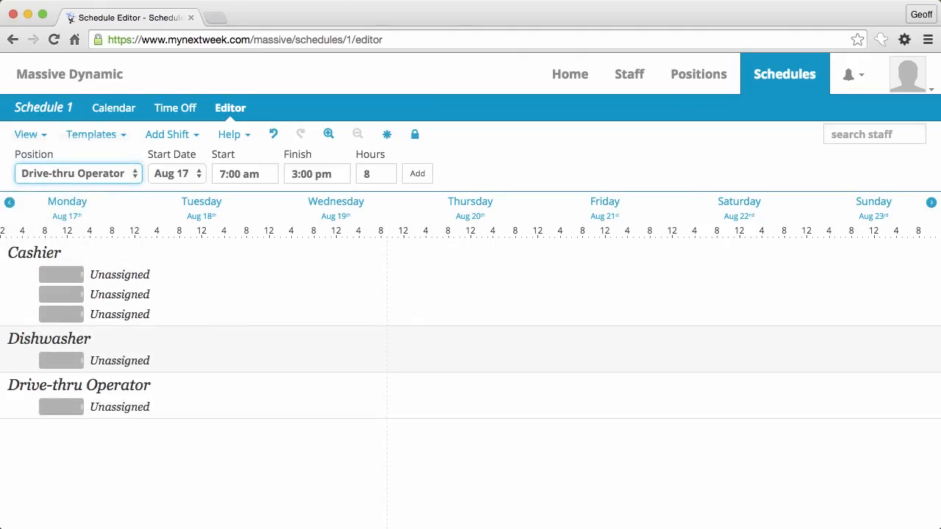
click(84, 192)
click(86, 196)
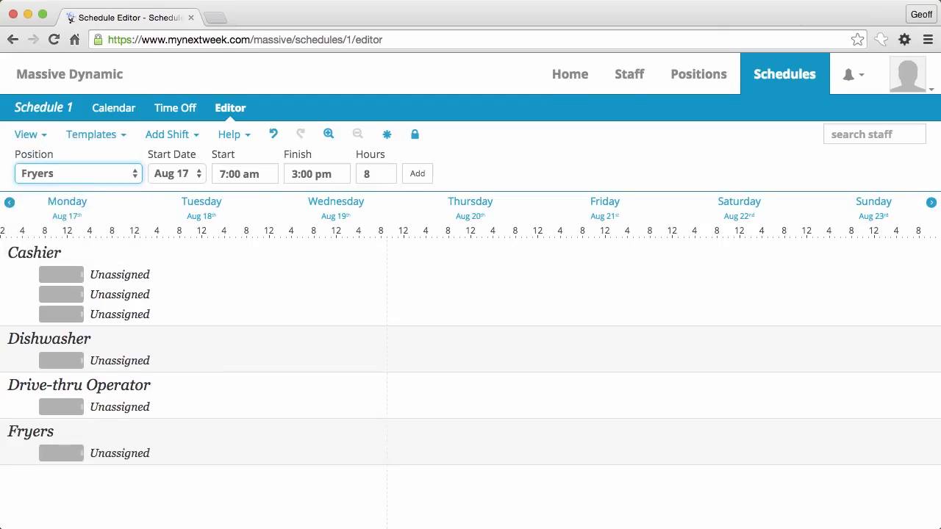
click(85, 194)
click(84, 192)
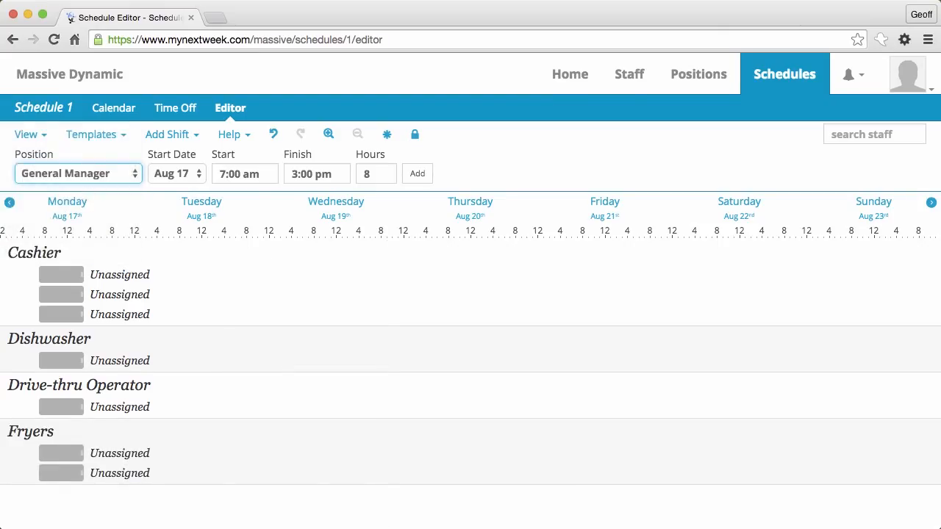
click(86, 194)
Step: Add a Grill shift and two Sandwich Maker shifts
key(Down)
key(Return)
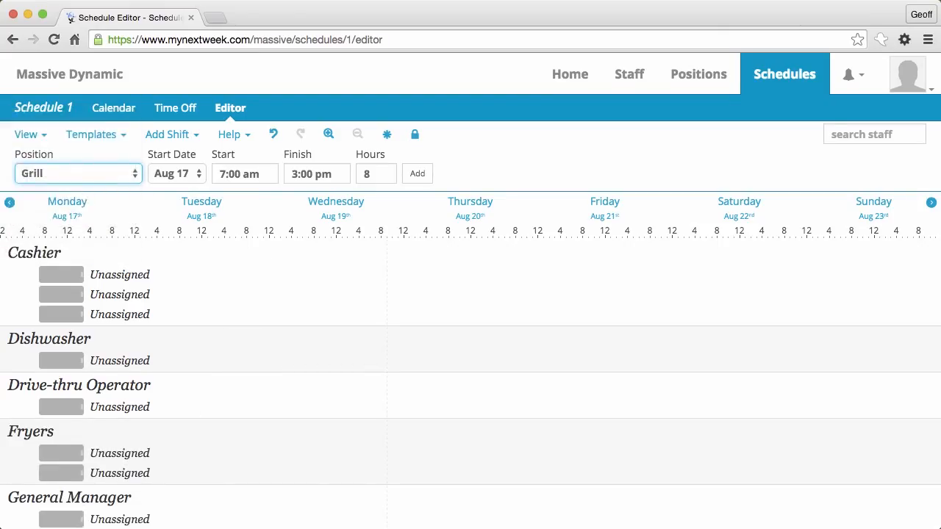
key(Return)
key(Down)
key(Down)
key(Return)
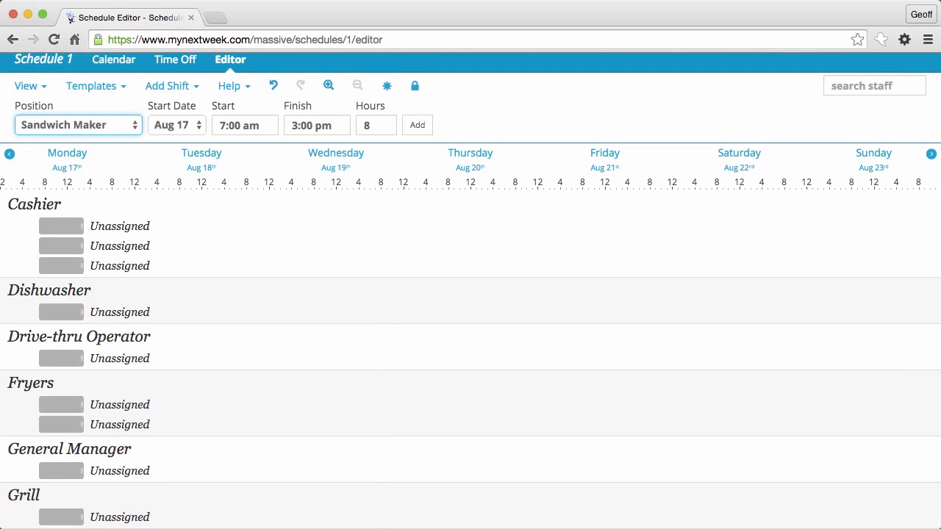
key(Return)
key(space)
key(Down)
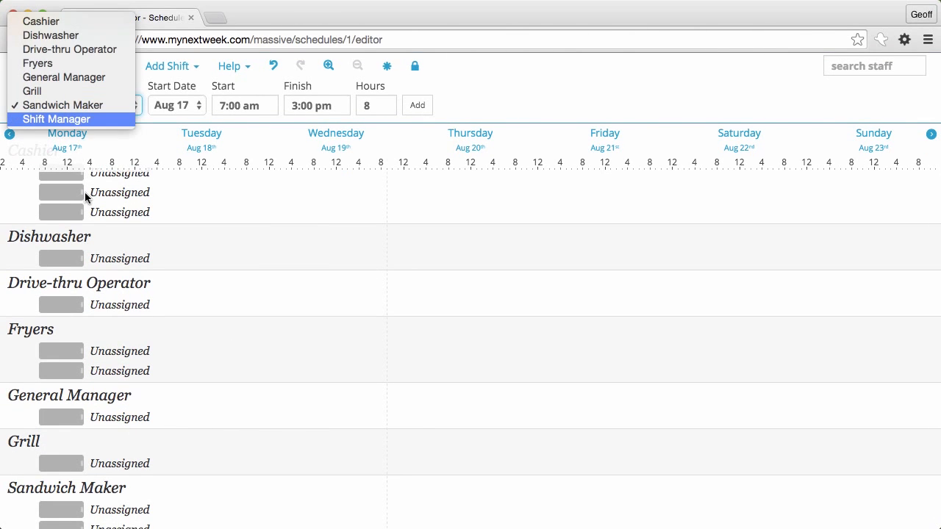
click(214, 233)
scroll(214, 233, up, 3)
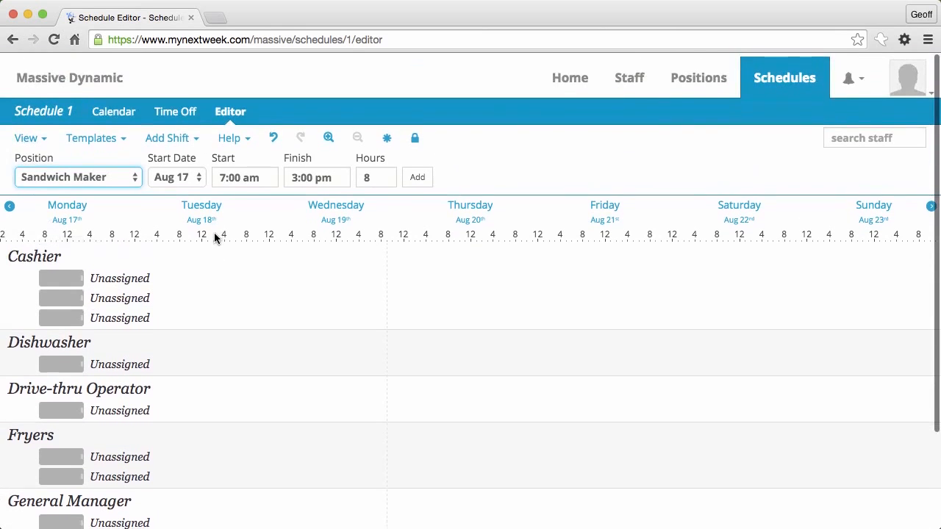
scroll(214, 232, down, 3)
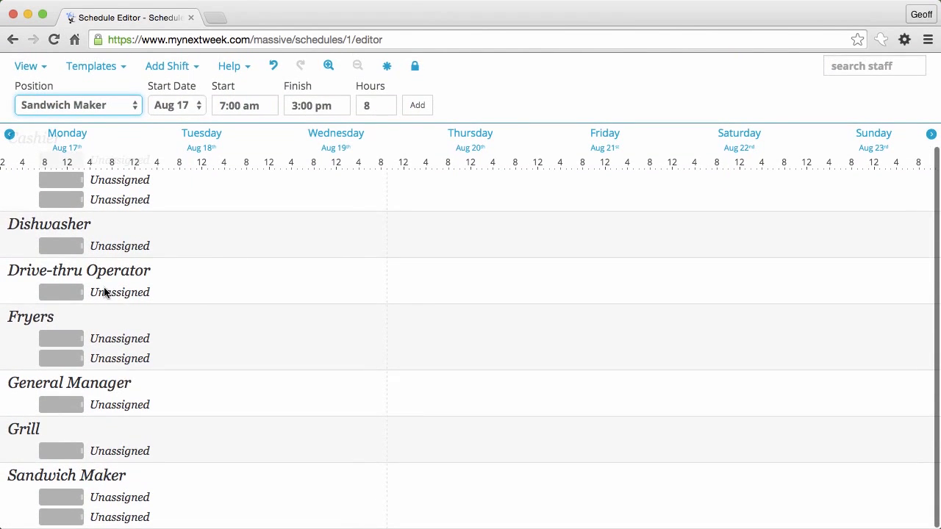
scroll(225, 338, up, 2)
scroll(225, 340, down, 1)
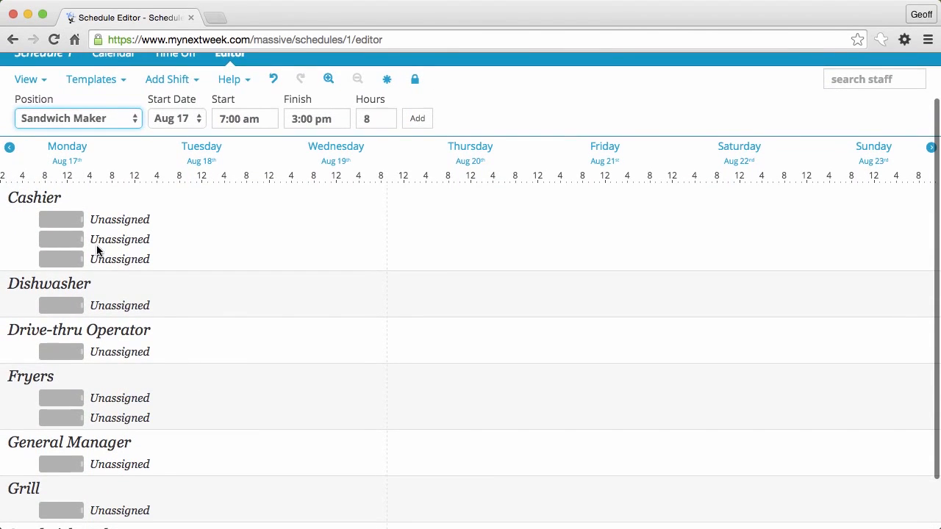
Step: Zoom the timeline in and give two Cashier shifts 30-minute paid breaks
click(327, 80)
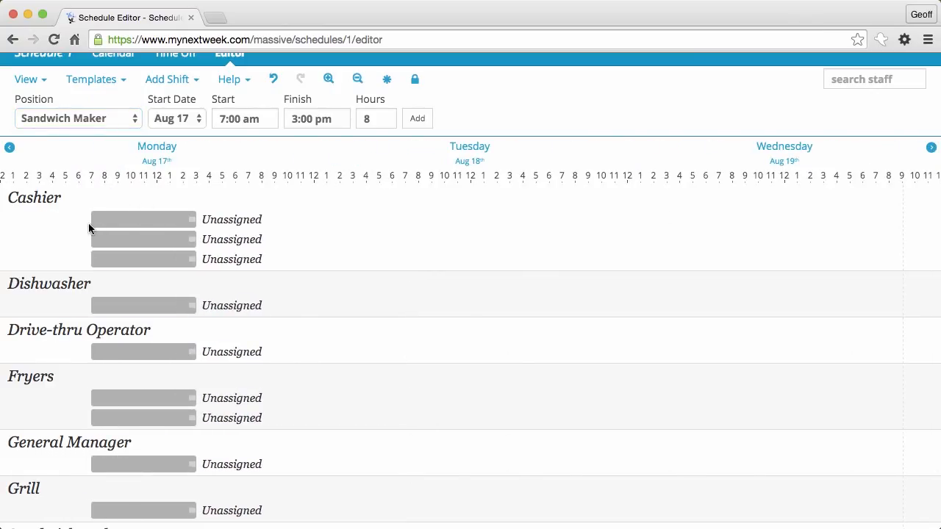
click(162, 221)
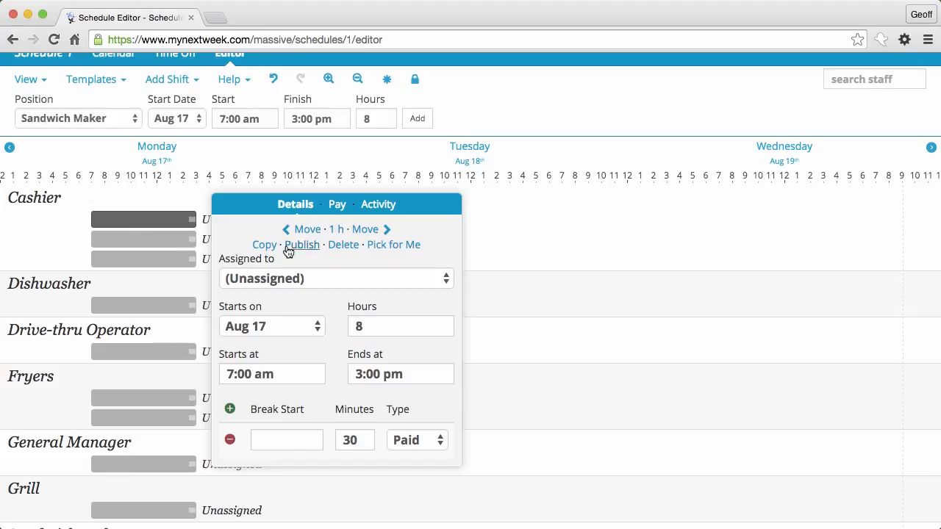
click(284, 444)
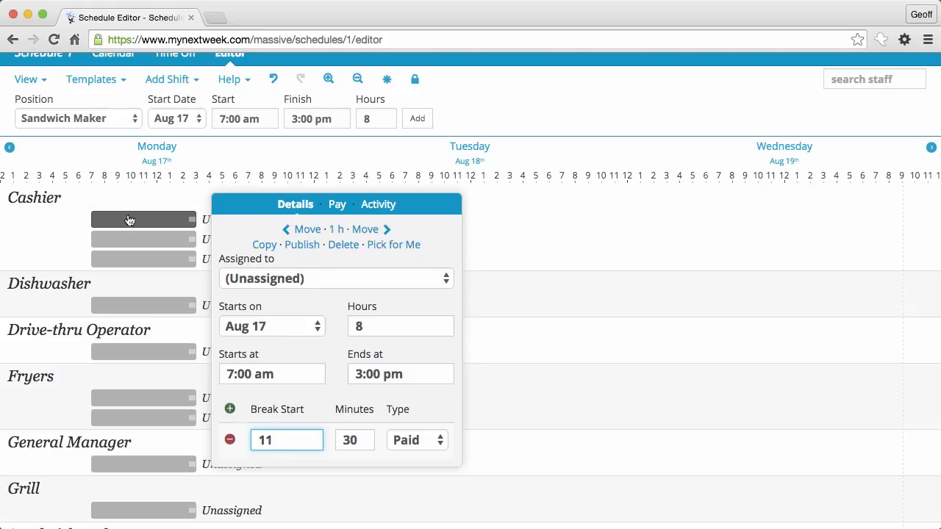
click(136, 239)
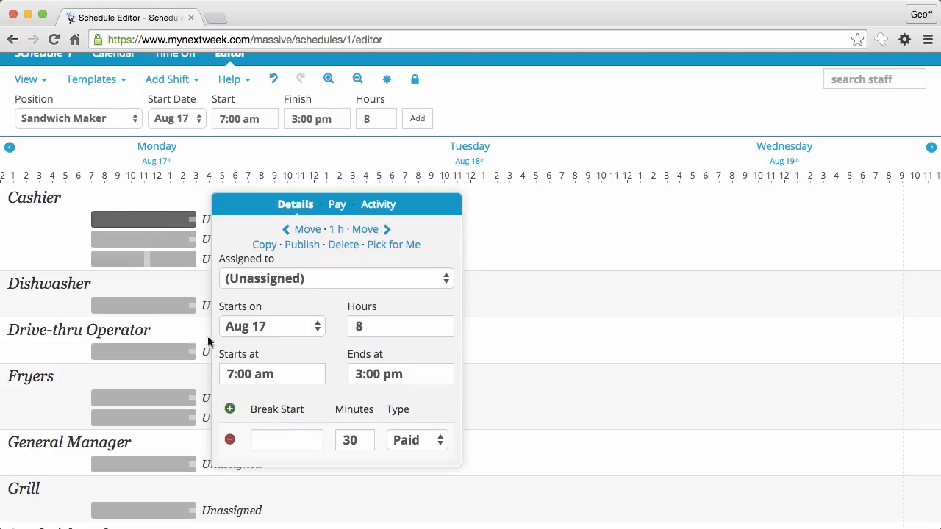
click(263, 433)
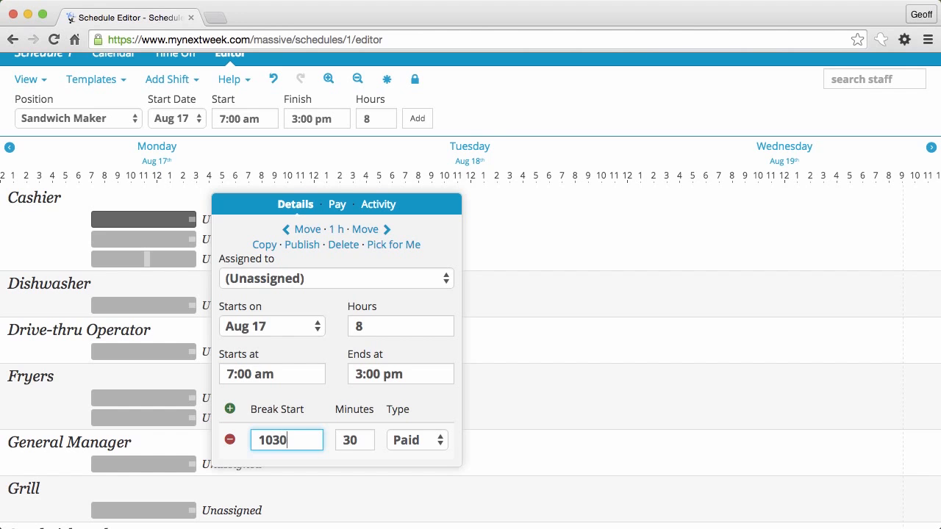
click(555, 355)
Step: Reopen the first Cashier shift's details to verify its break
scroll(329, 407, down, 2)
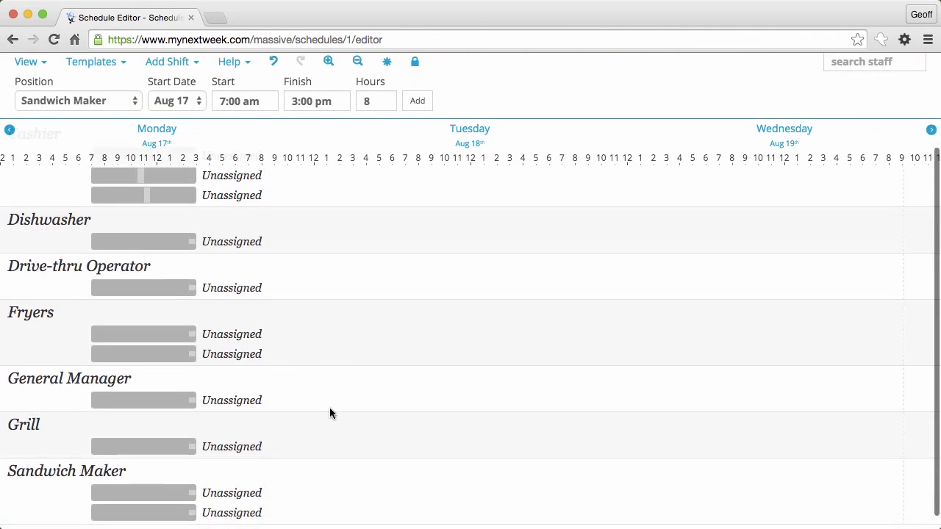
scroll(329, 407, up, 3)
scroll(335, 345, down, 2)
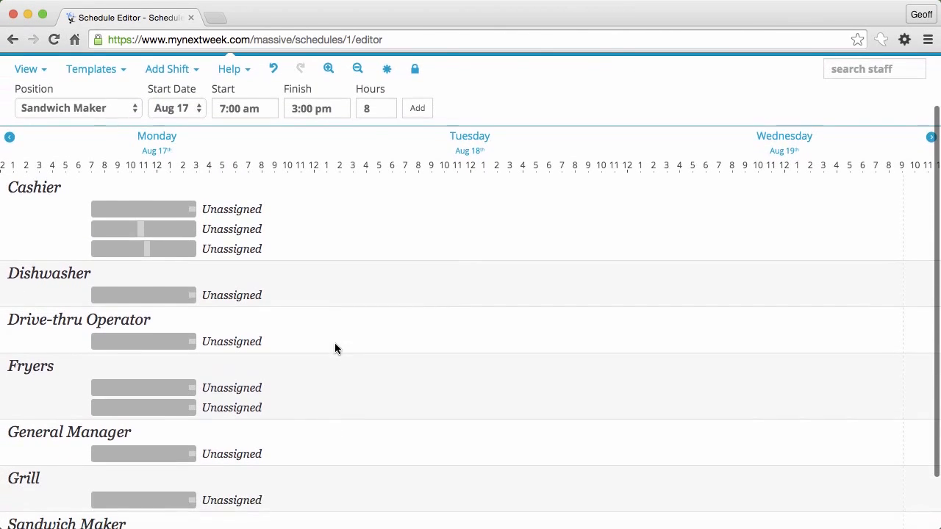
click(170, 212)
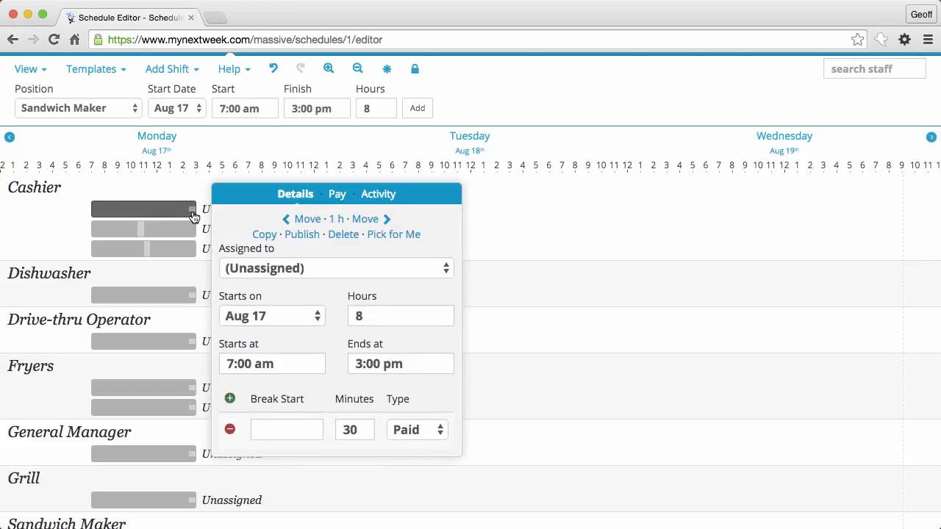
click(47, 228)
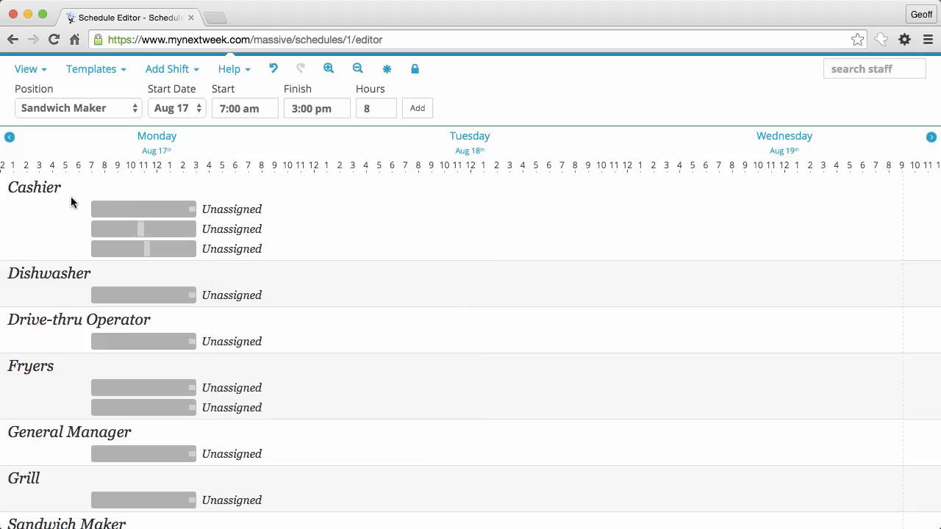
Step: Clone all 11 Monday shifts into following 3:00–11:00 pm shifts using Clone Right
drag(71, 196, 165, 528)
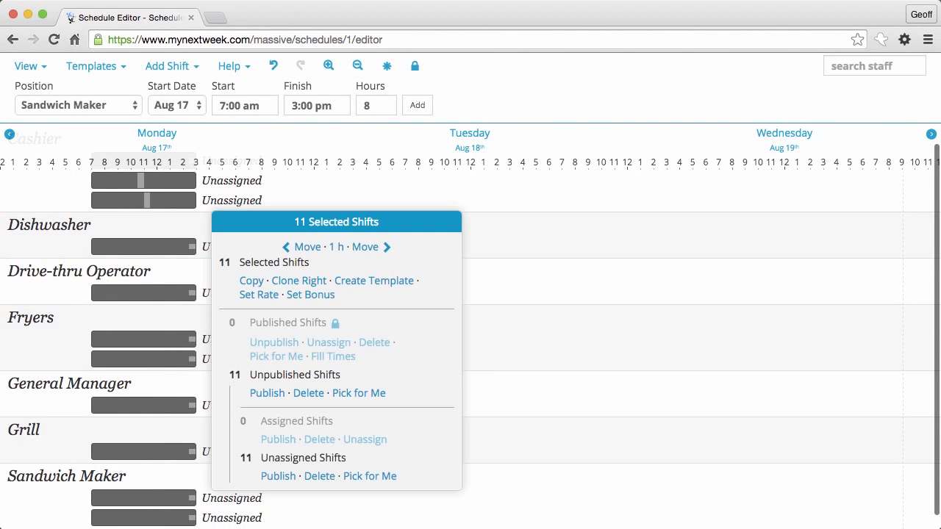
click(300, 281)
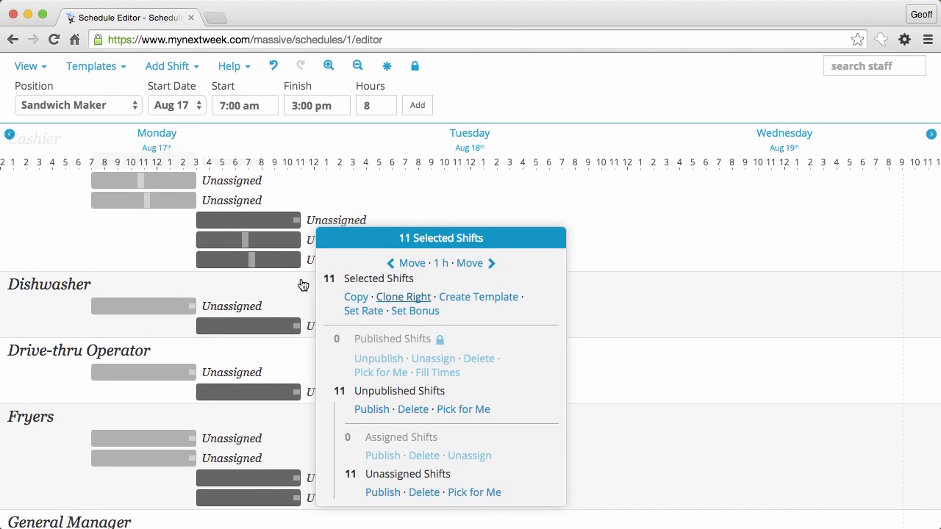
click(227, 198)
scroll(231, 197, up, 2)
scroll(231, 198, down, 3)
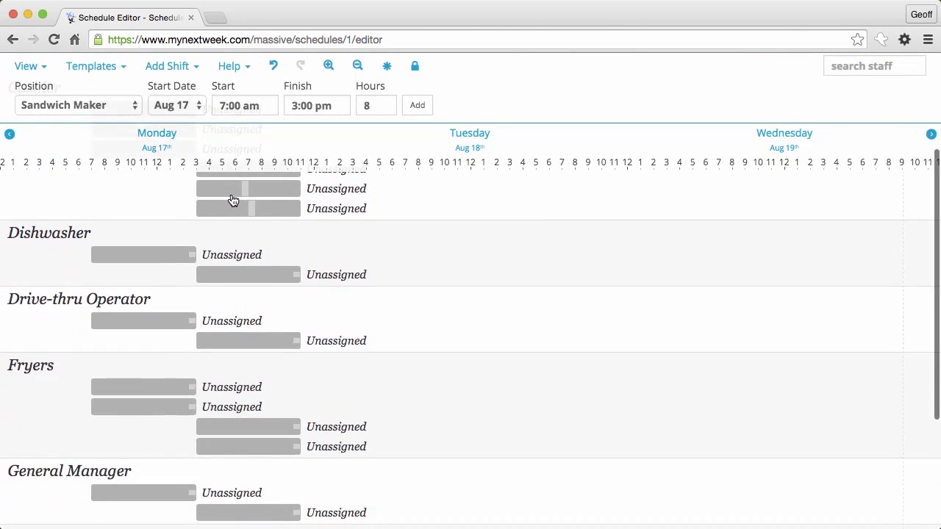
scroll(336, 248, up, 3)
scroll(336, 247, down, 1)
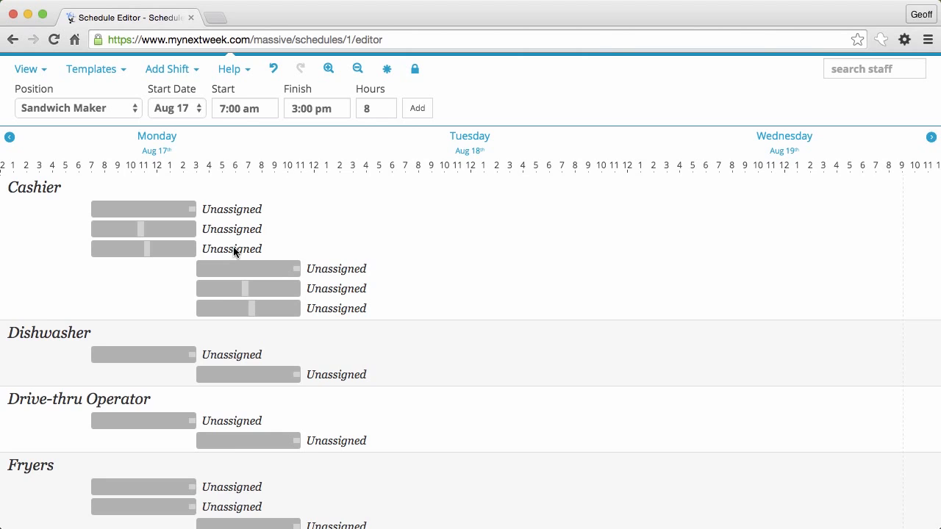
Step: Move the 11 cloned shifts 0.5 hours earlier so the earliest starts at 2:30 pm
drag(234, 251, 386, 507)
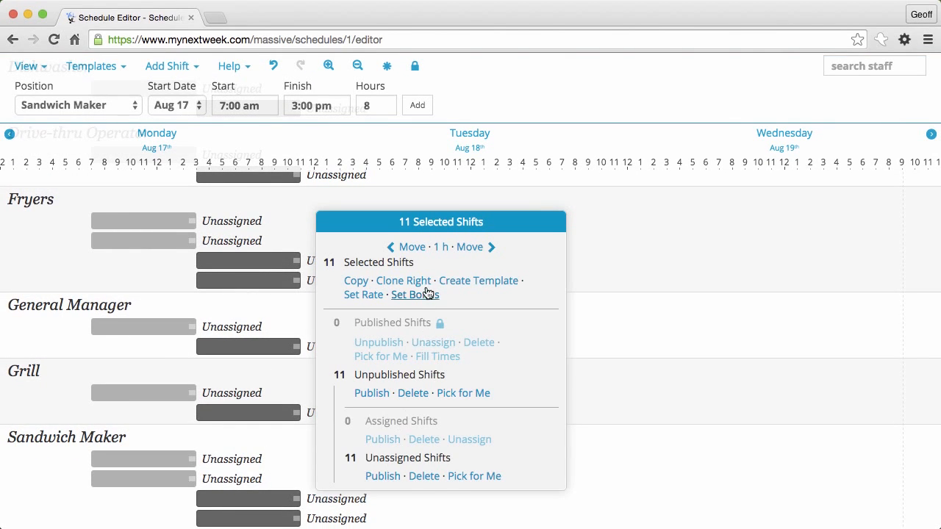
click(440, 250)
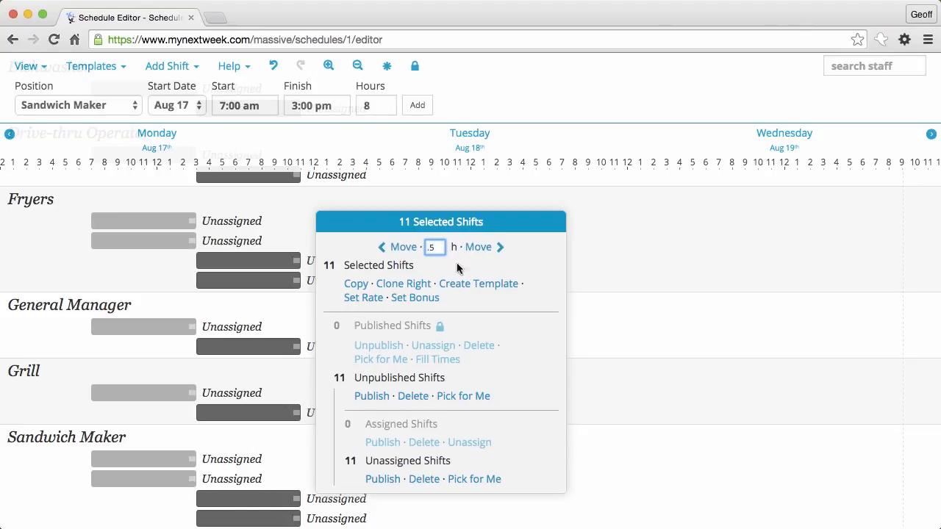
click(387, 250)
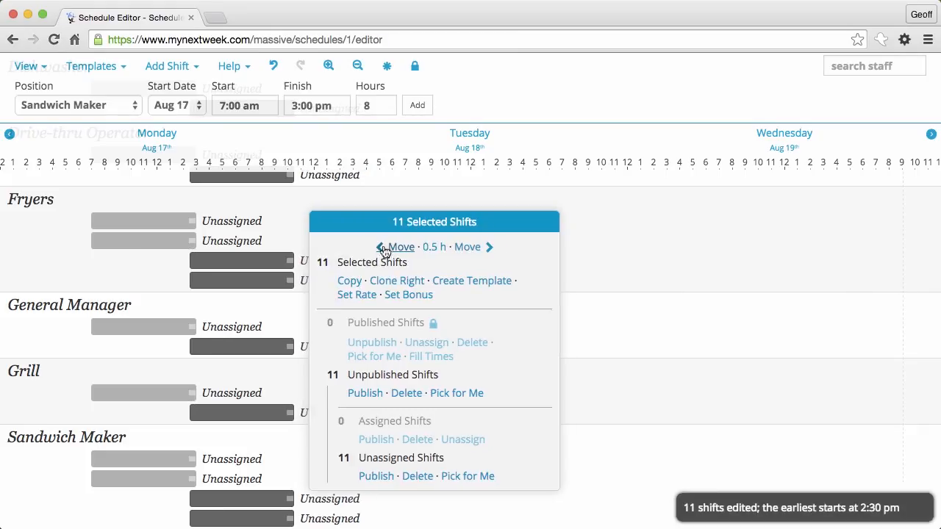
click(274, 241)
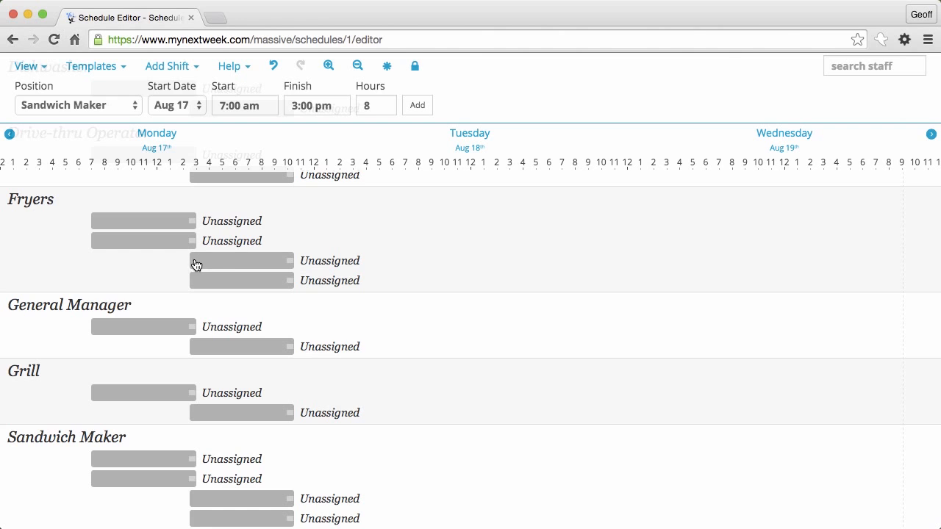
scroll(393, 230, up, 5)
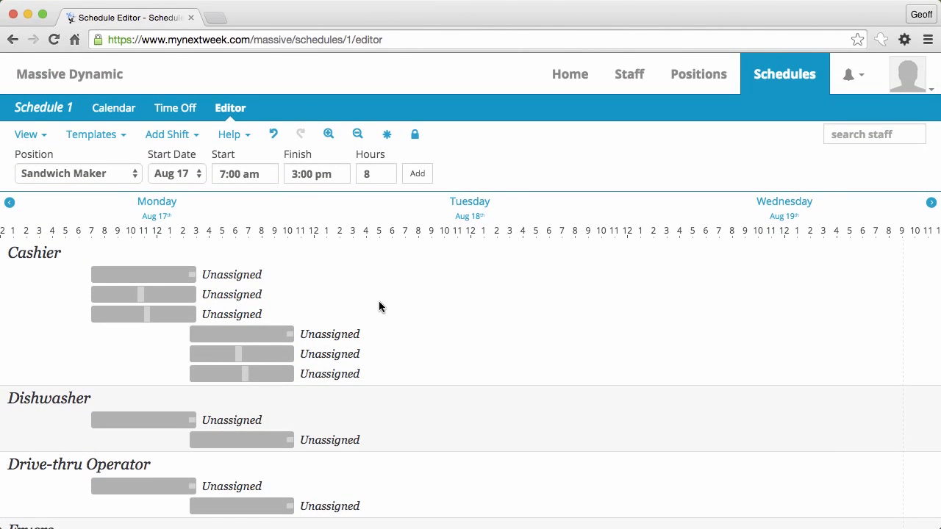
Step: Copy Monday's 22 shifts and paste them onto Tuesday
scroll(379, 301, down, 5)
scroll(378, 301, up, 5)
scroll(441, 273, right, 5)
scroll(442, 275, right, 3)
scroll(442, 275, left, 6)
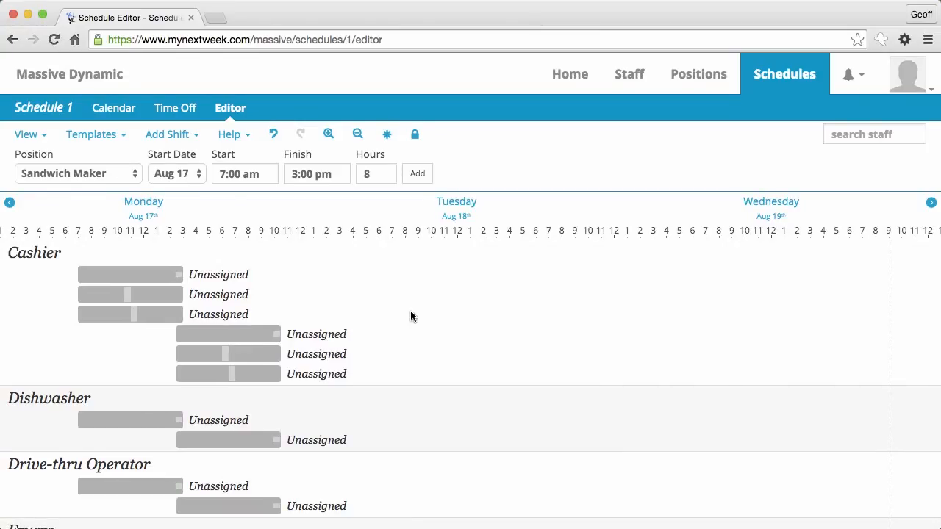
click(147, 213)
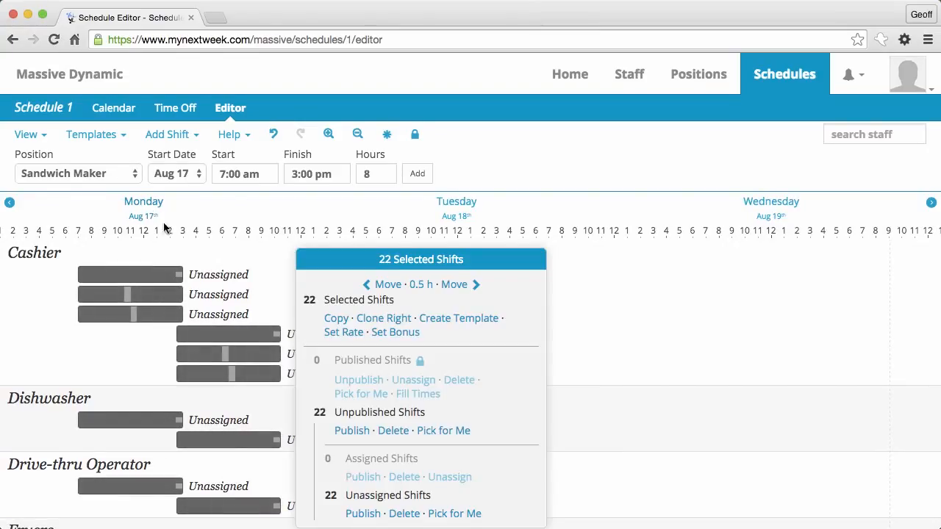
click(336, 325)
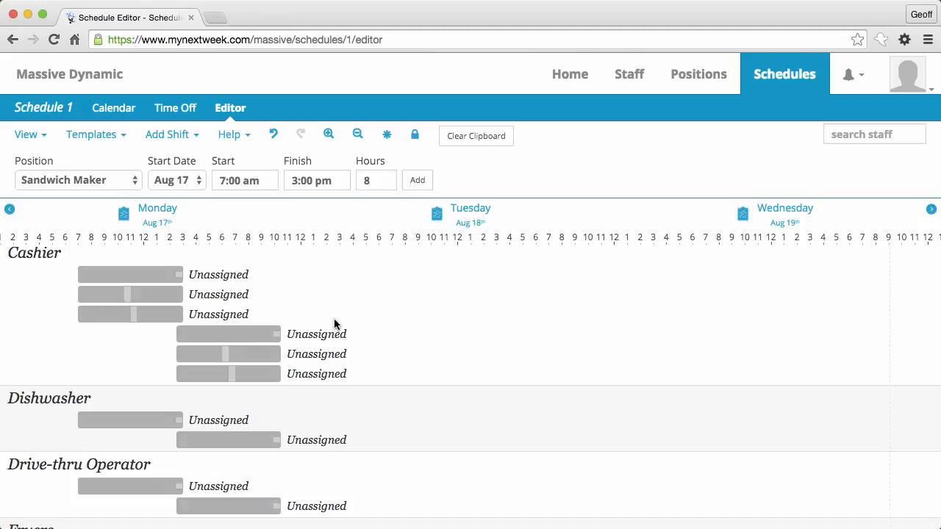
click(437, 218)
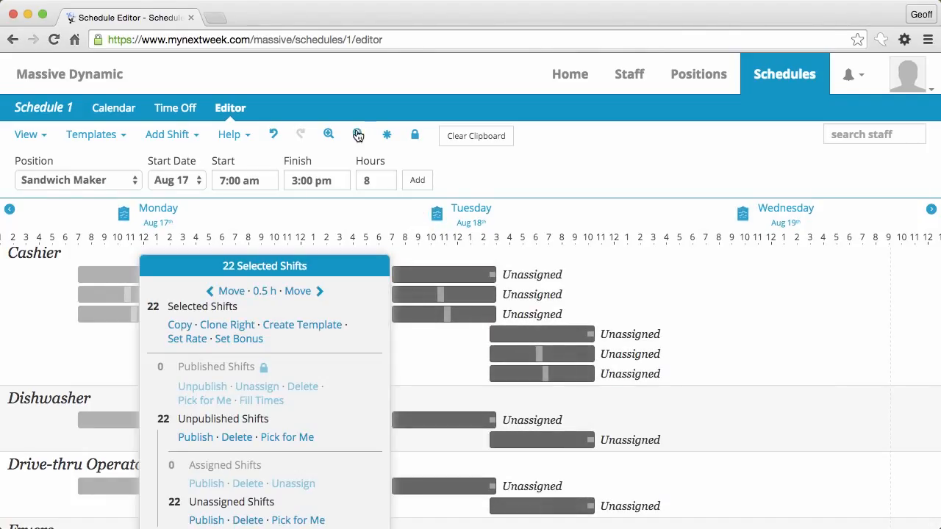
click(686, 324)
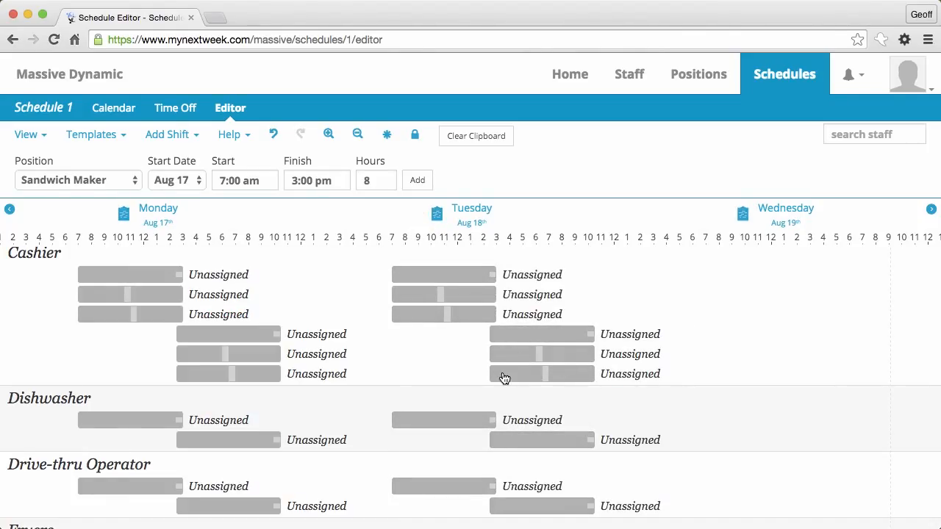
Step: Show the full Monday–Sunday week and paste the copied shifts onto Wednesday, Thursday and Friday
click(357, 135)
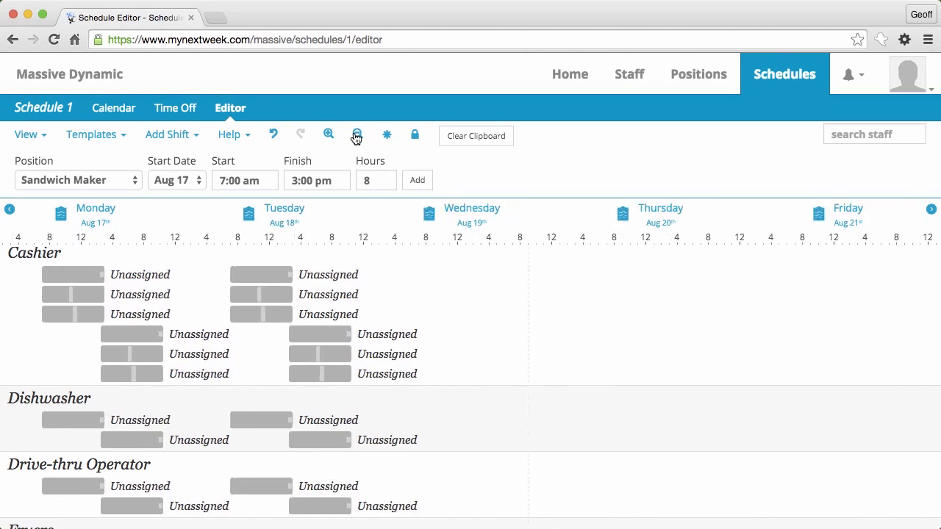
scroll(352, 413, down, 5)
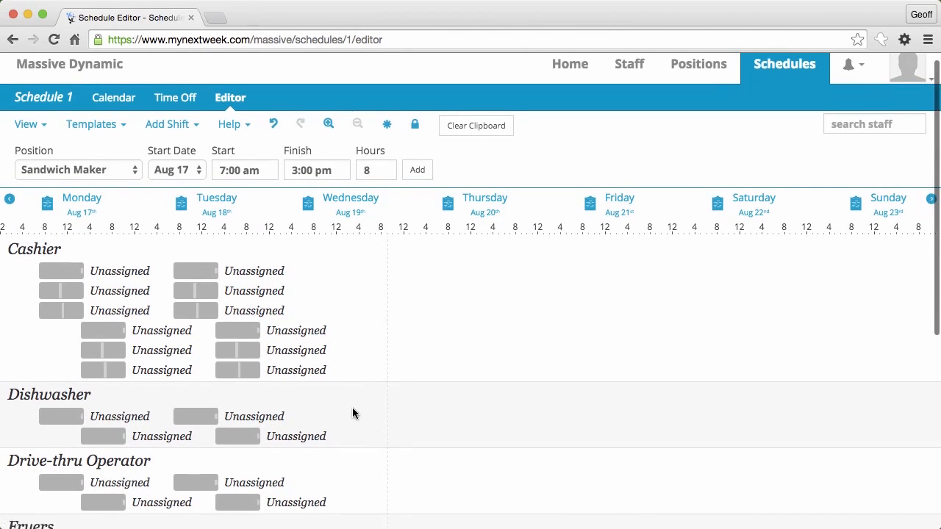
scroll(352, 413, up, 5)
scroll(352, 414, up, 1)
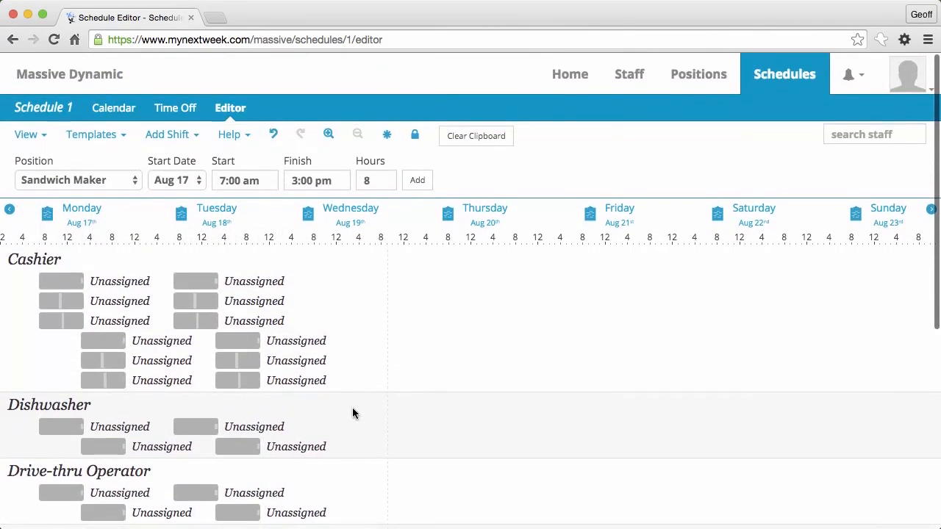
click(311, 214)
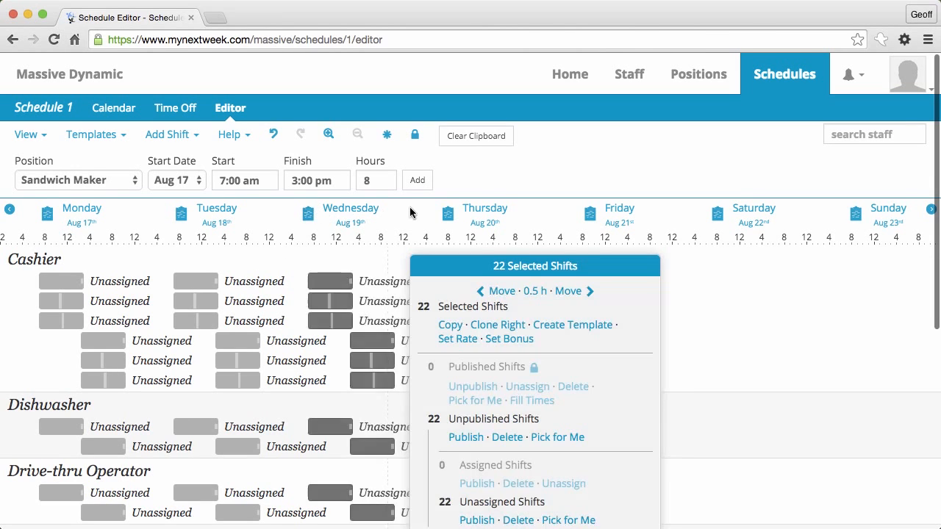
click(448, 214)
click(589, 214)
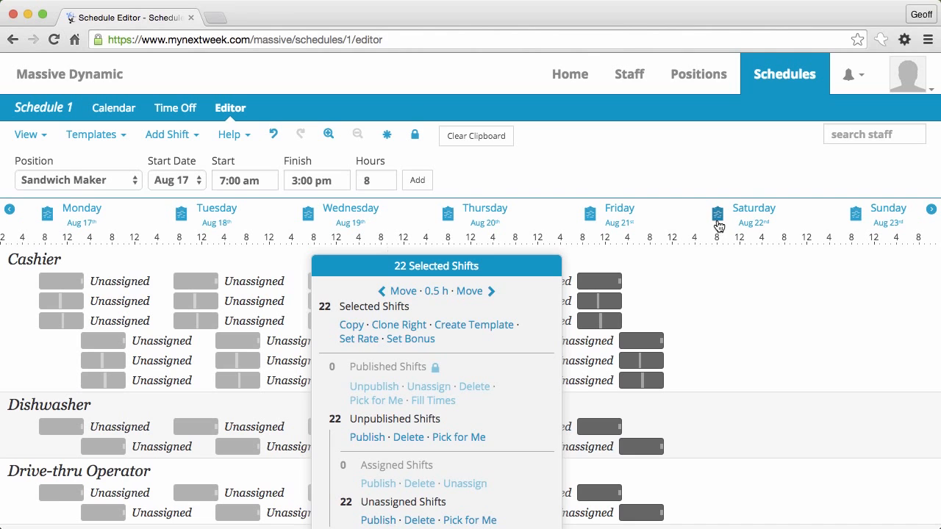
click(719, 308)
Step: Paste the copied Monday shifts onto Saturday too
scroll(719, 307, down, 10)
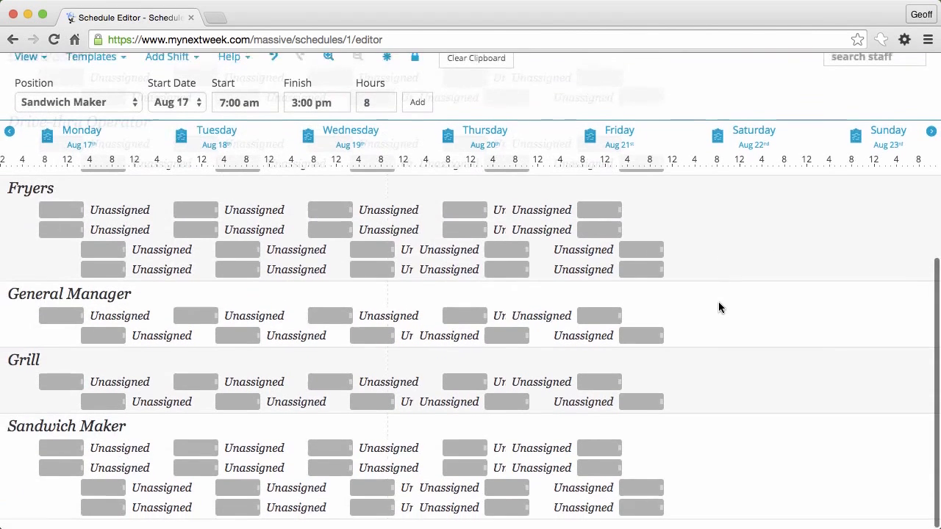
scroll(719, 308, up, 10)
click(719, 216)
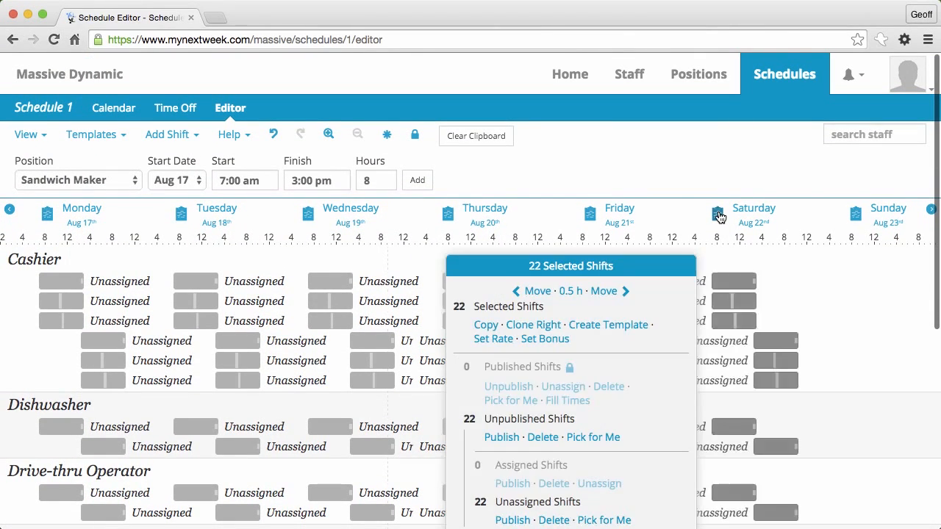
click(801, 302)
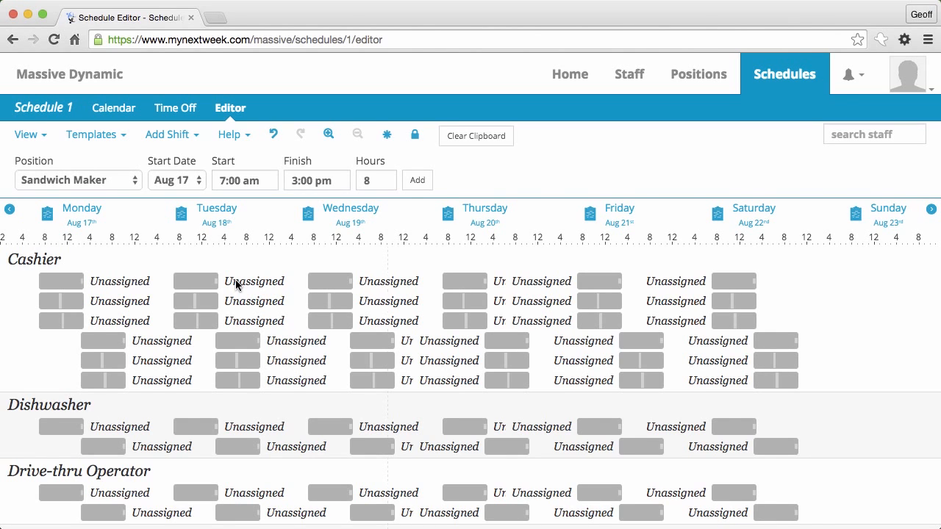
scroll(21, 367, down, 3)
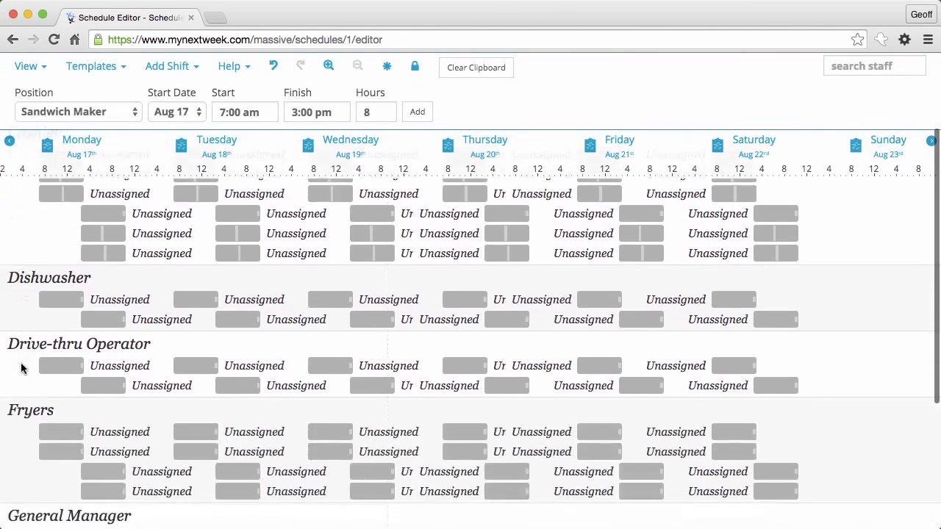
scroll(21, 365, up, 2)
Step: Delete two of Wednesday's Cashier shifts
click(60, 252)
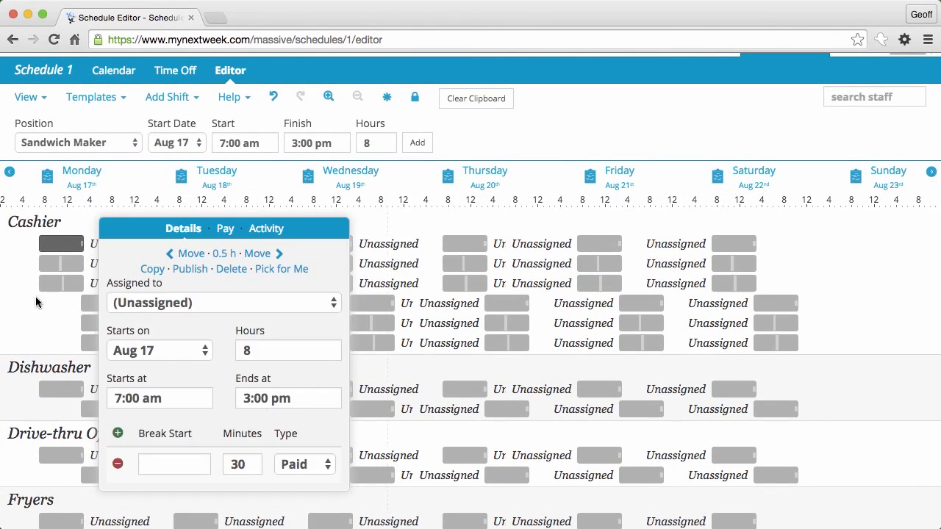
click(35, 299)
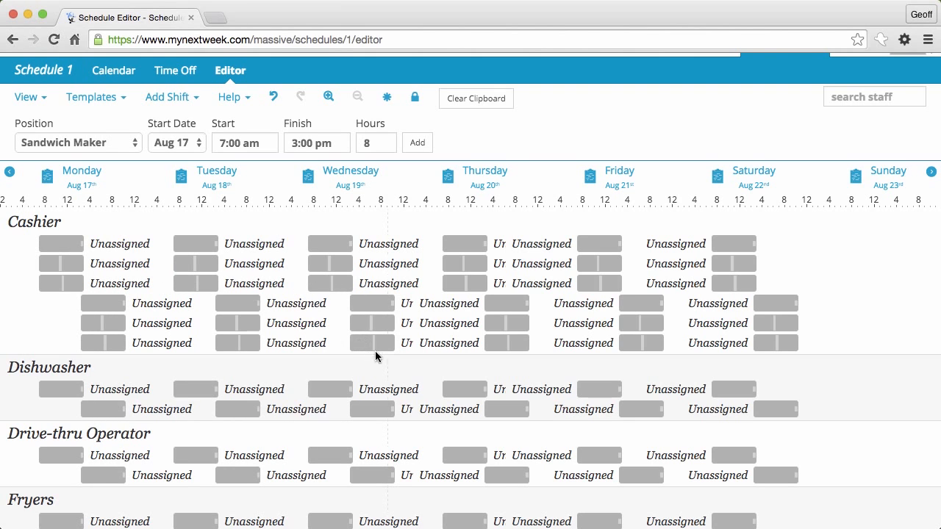
drag(298, 292, 393, 307)
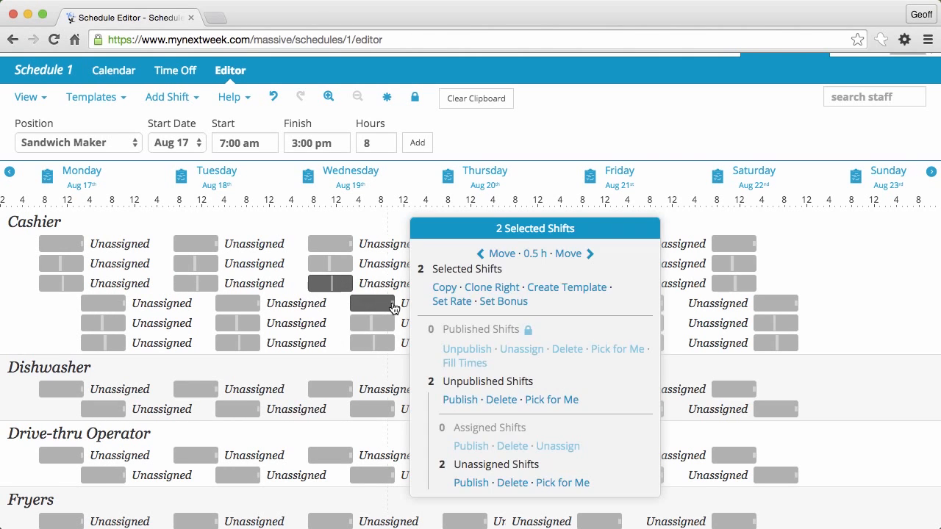
click(501, 401)
Step: Delete two Wednesday Fryers shifts and the two Wednesday Sandwich Maker shifts
scroll(367, 334, down, 6)
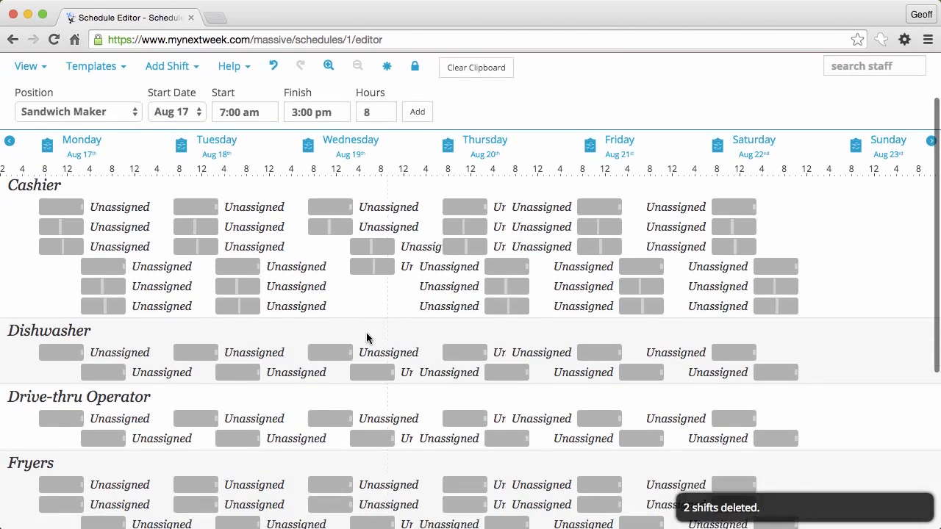
drag(304, 318, 383, 337)
click(503, 369)
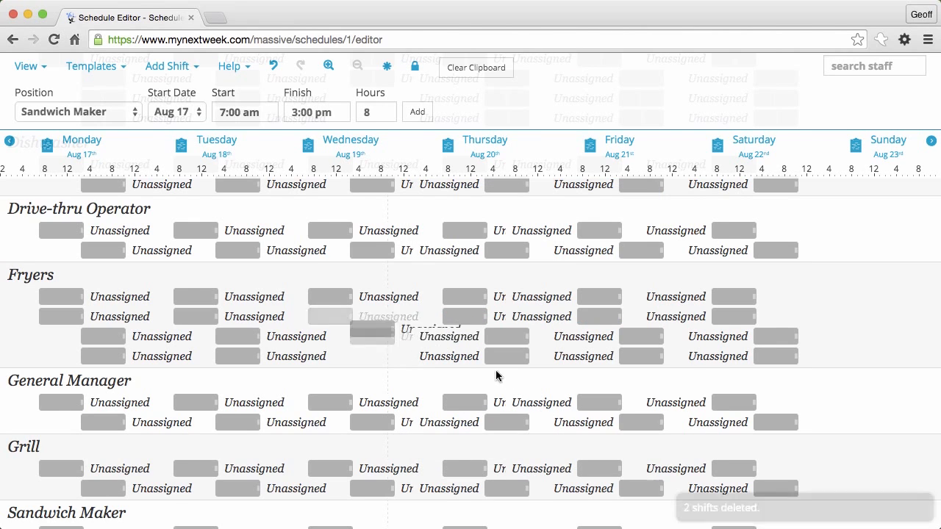
scroll(388, 388, down, 2)
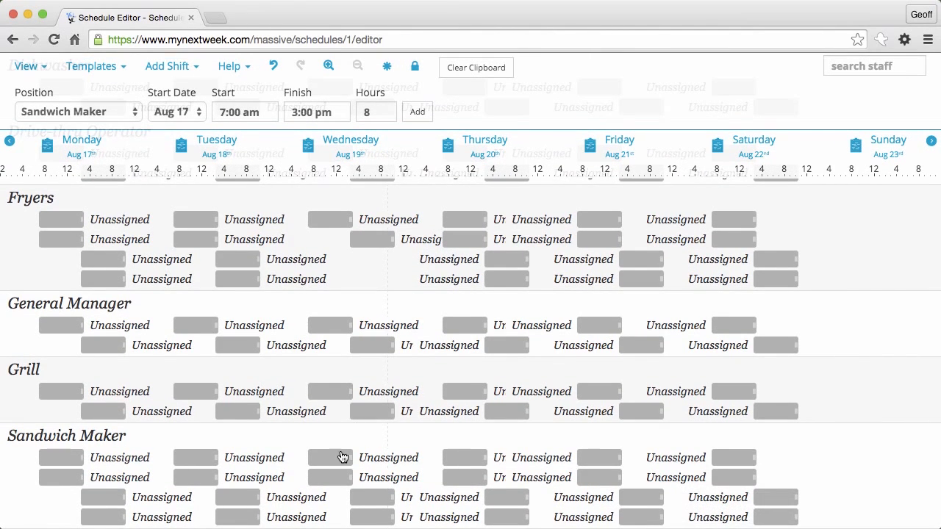
drag(312, 490, 388, 505)
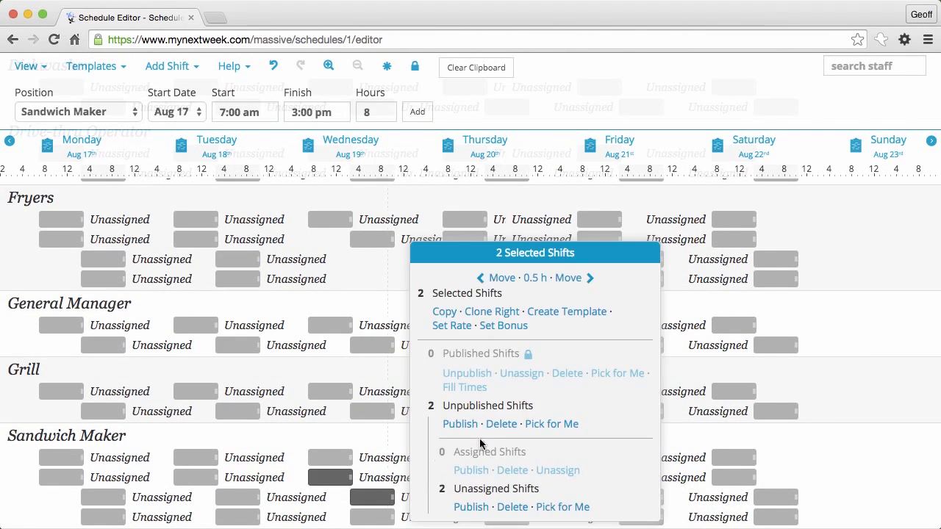
click(500, 426)
scroll(374, 389, up, 5)
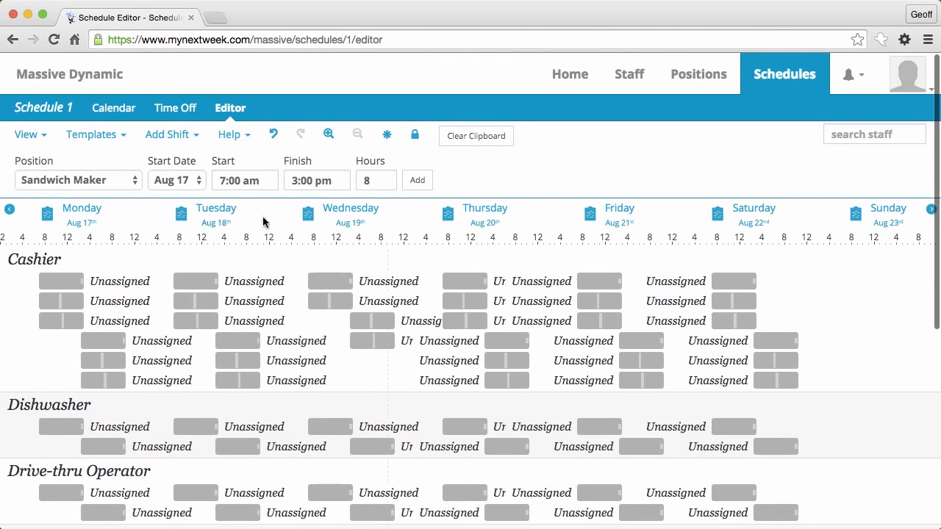
Step: Clear the clipboard and assign two Monday Cashier shifts to two different staff members
click(478, 136)
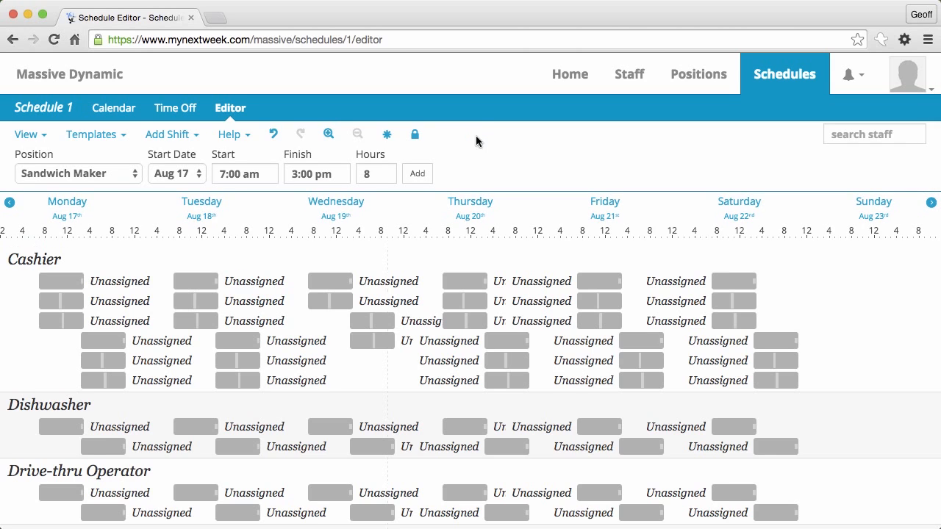
scroll(184, 134, down, 2)
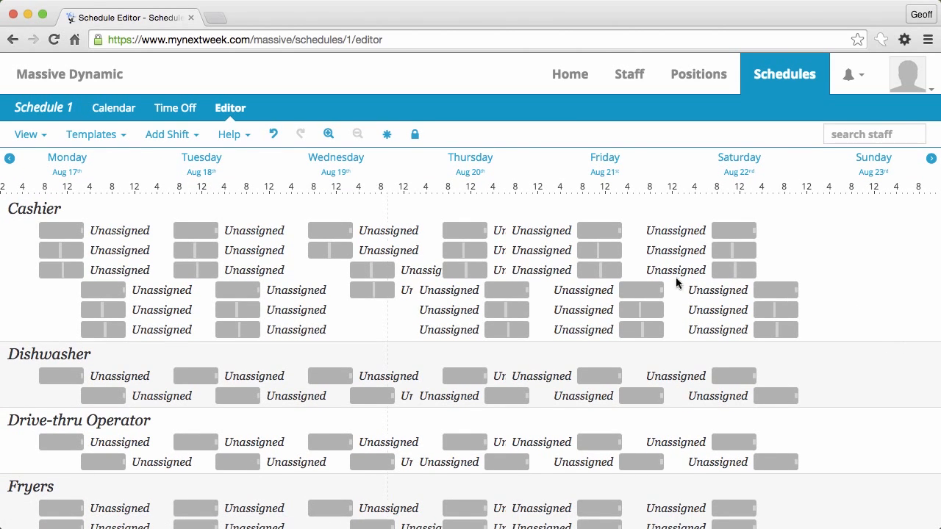
click(59, 239)
click(173, 294)
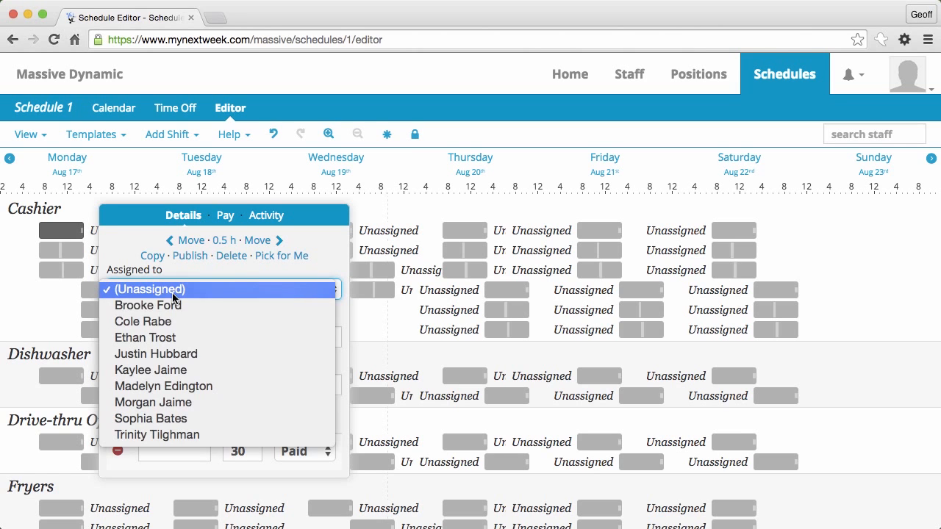
click(174, 312)
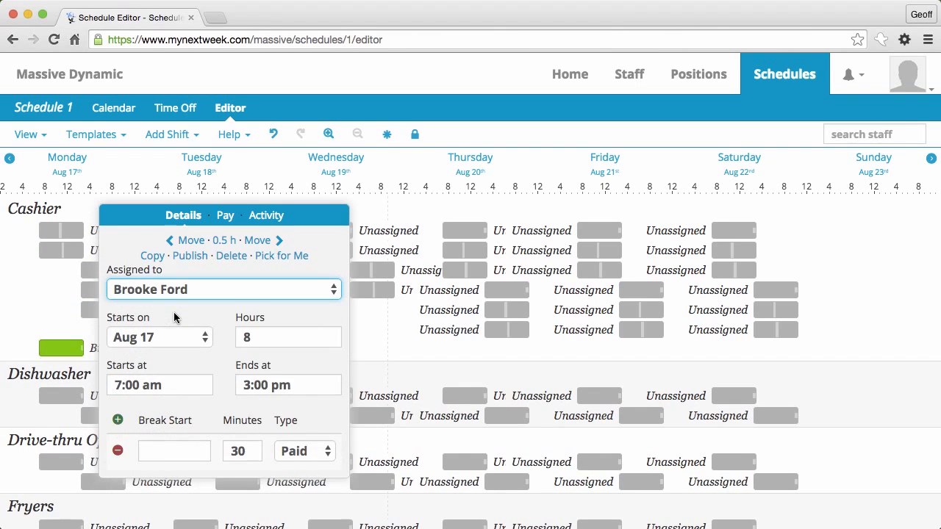
click(22, 329)
click(62, 236)
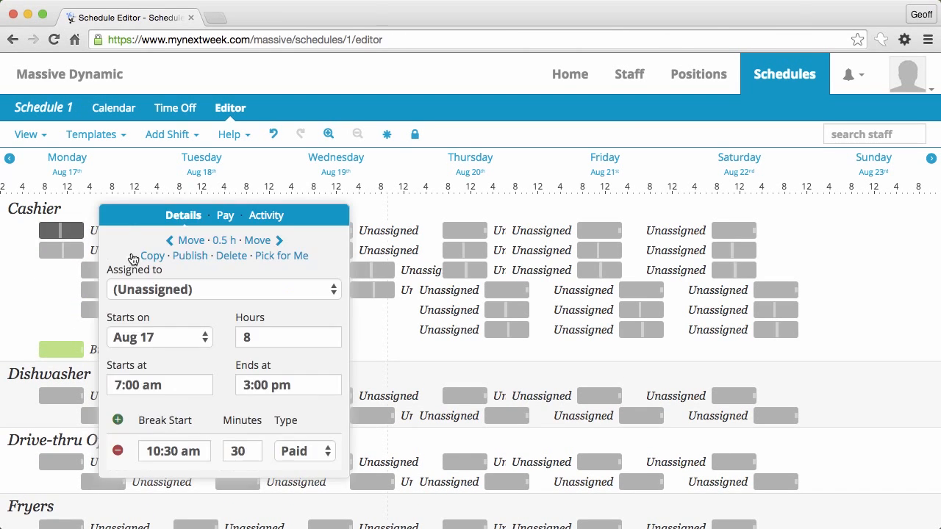
click(177, 292)
click(183, 355)
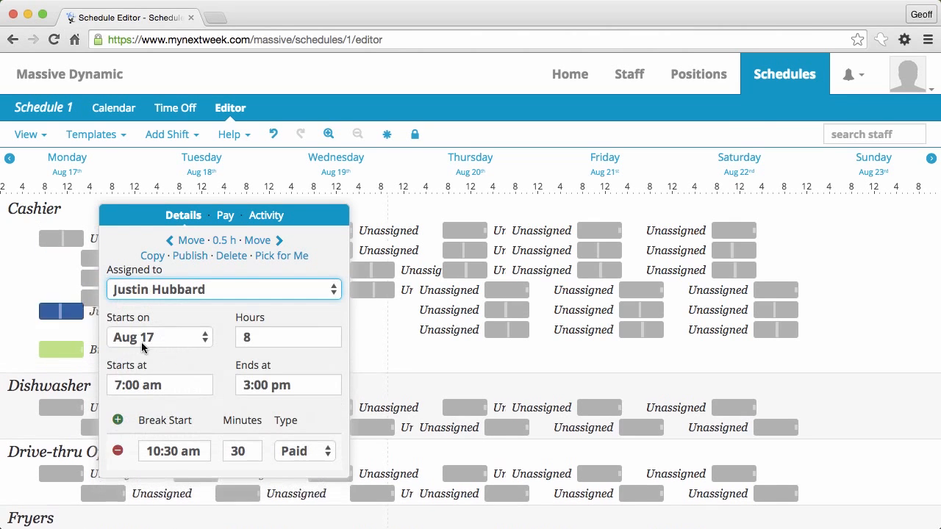
click(22, 317)
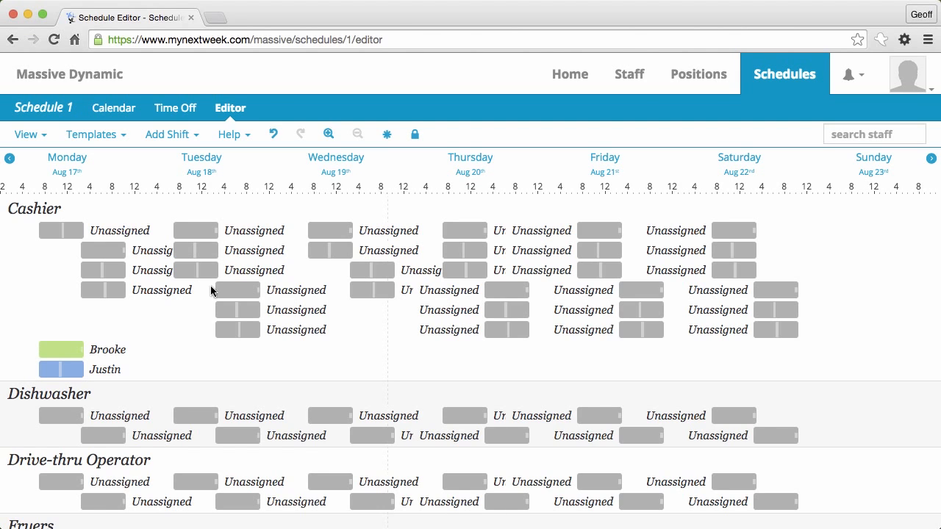
Step: Assign a Tuesday Cashier shift to a third staff member
click(213, 233)
click(320, 289)
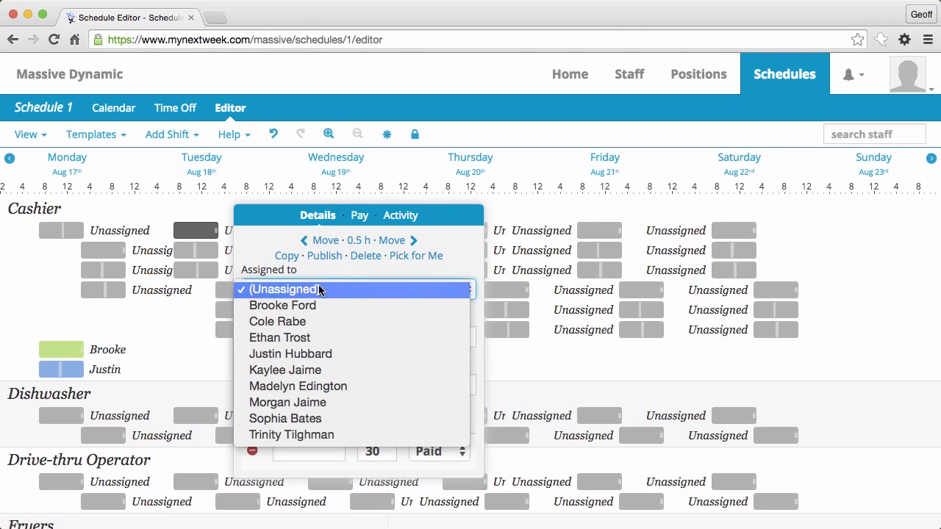
click(294, 336)
click(145, 345)
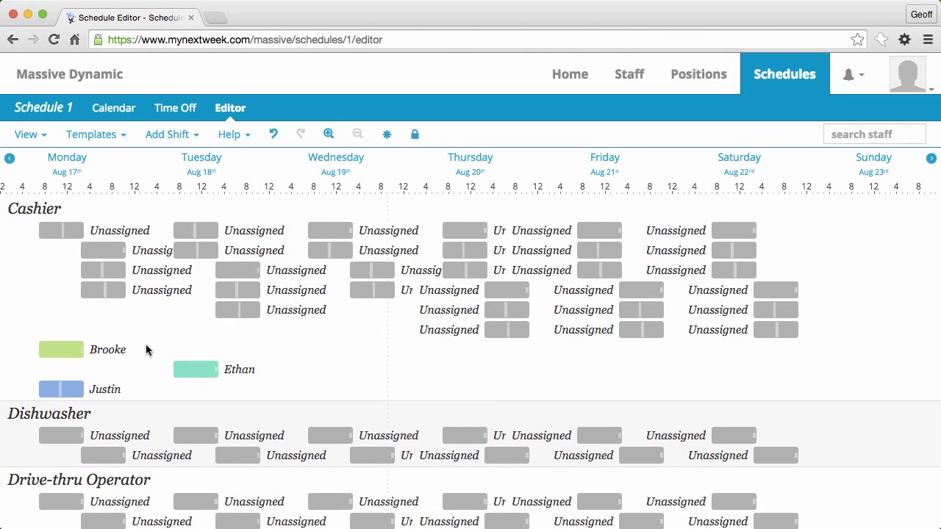
scroll(279, 404, down, 5)
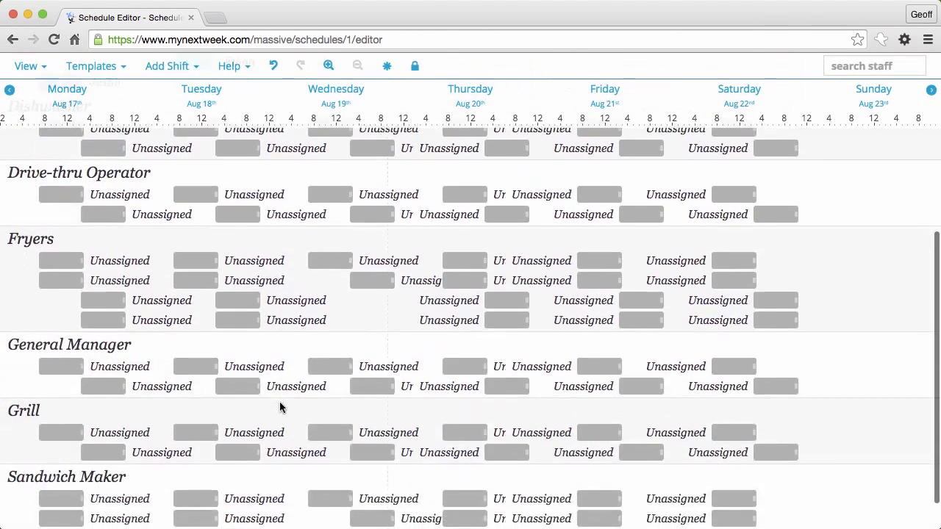
scroll(280, 407, up, 5)
scroll(280, 408, up, 1)
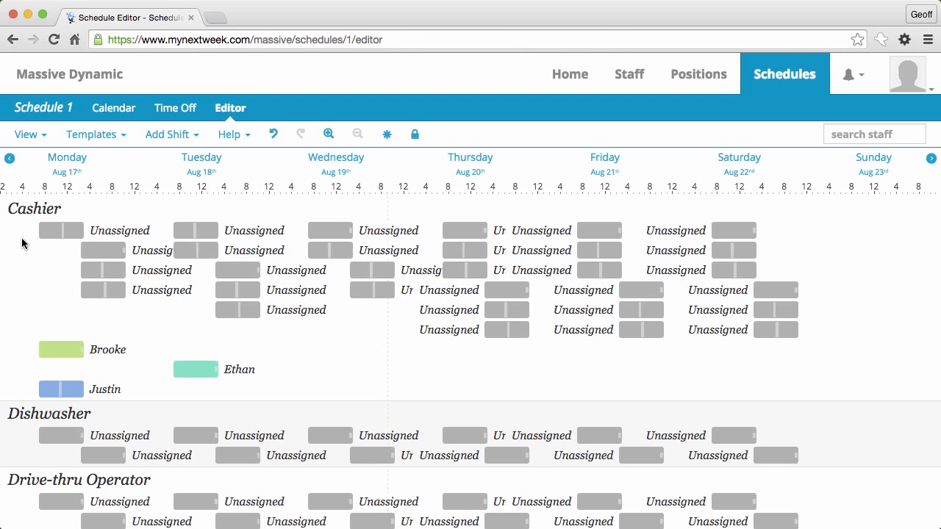
Step: Select all shifts in the week and auto-fill every open one with Pick for Me
drag(21, 239, 401, 416)
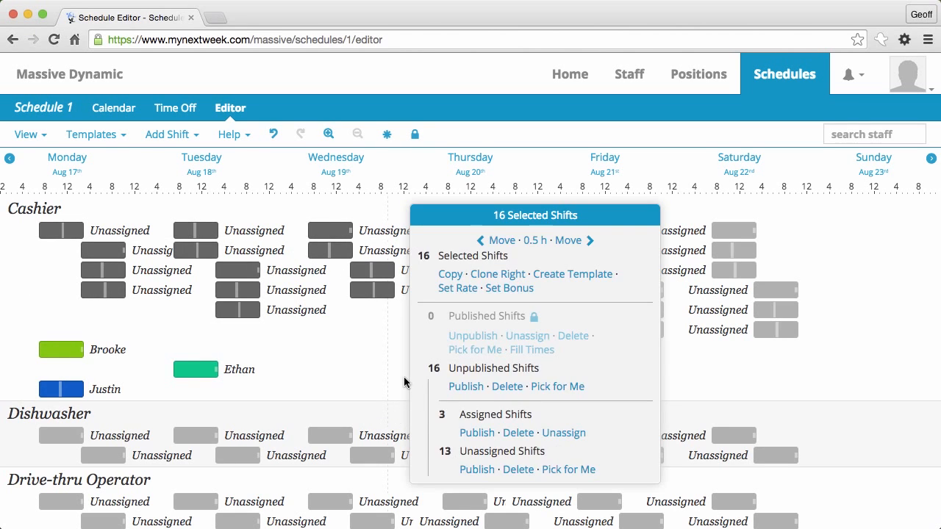
click(404, 382)
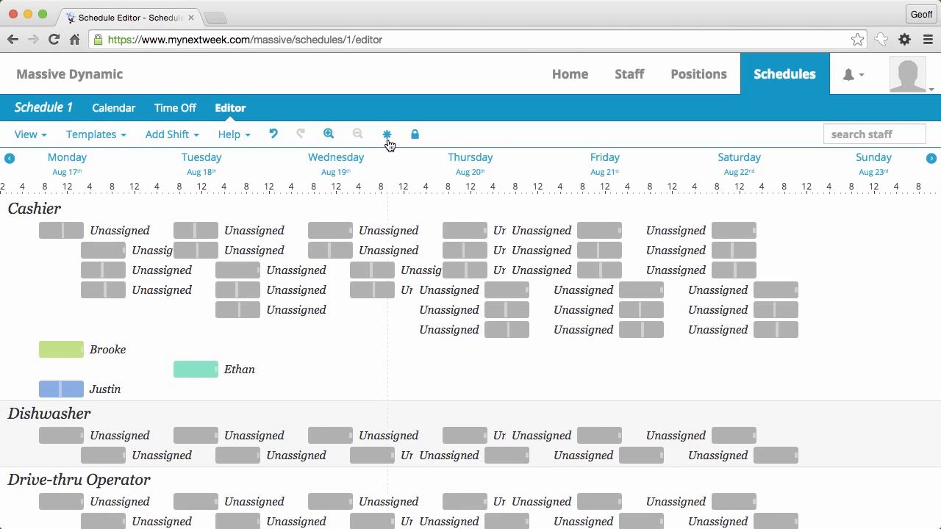
click(387, 136)
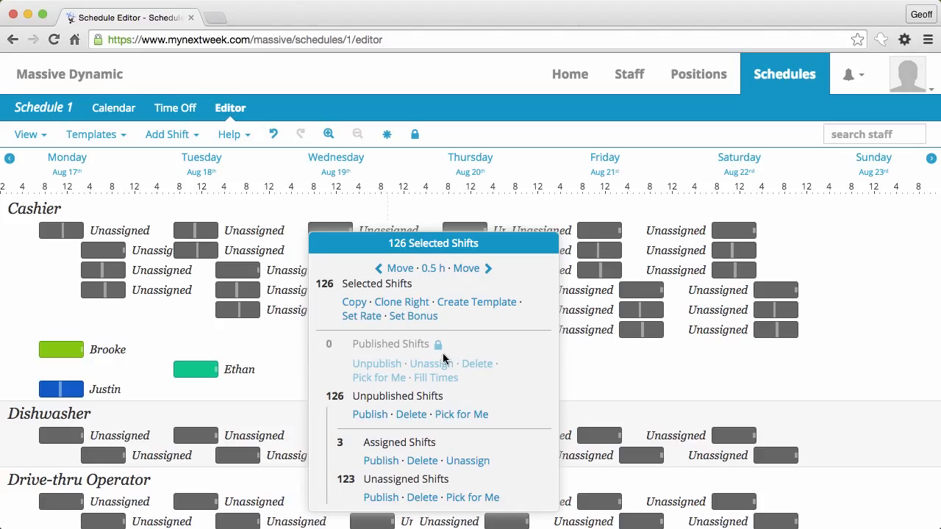
click(459, 416)
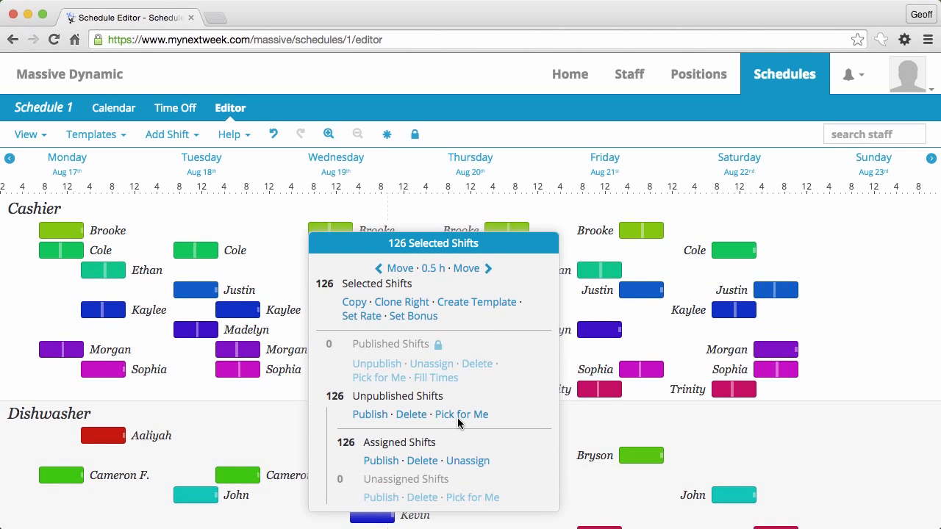
Step: Deselect all shifts and scroll through every position to review the assigned staff
click(219, 443)
scroll(218, 443, down, 5)
scroll(219, 445, down, 10)
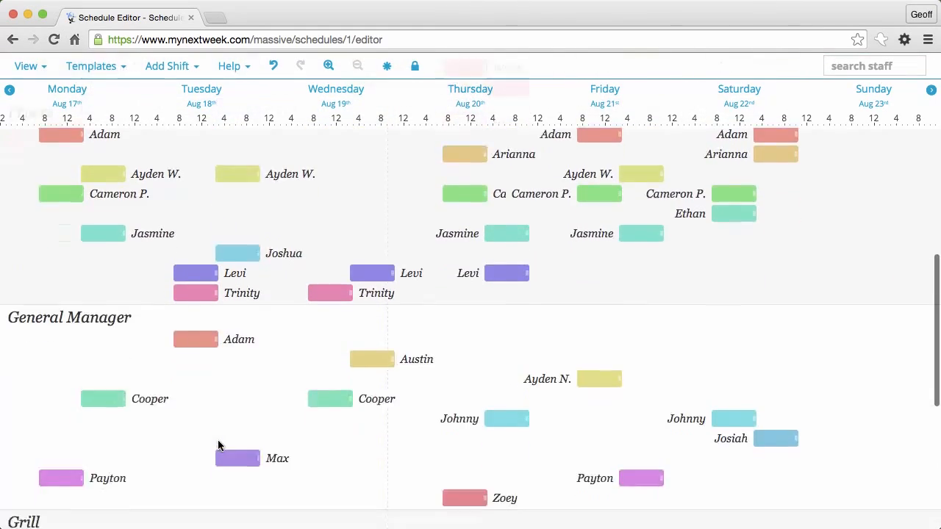
scroll(219, 445, down, 2)
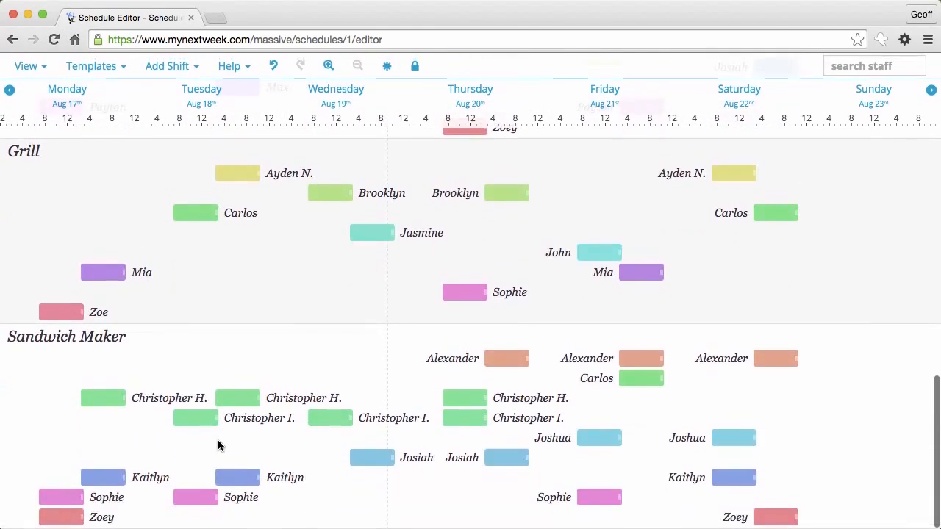
scroll(219, 446, up, 15)
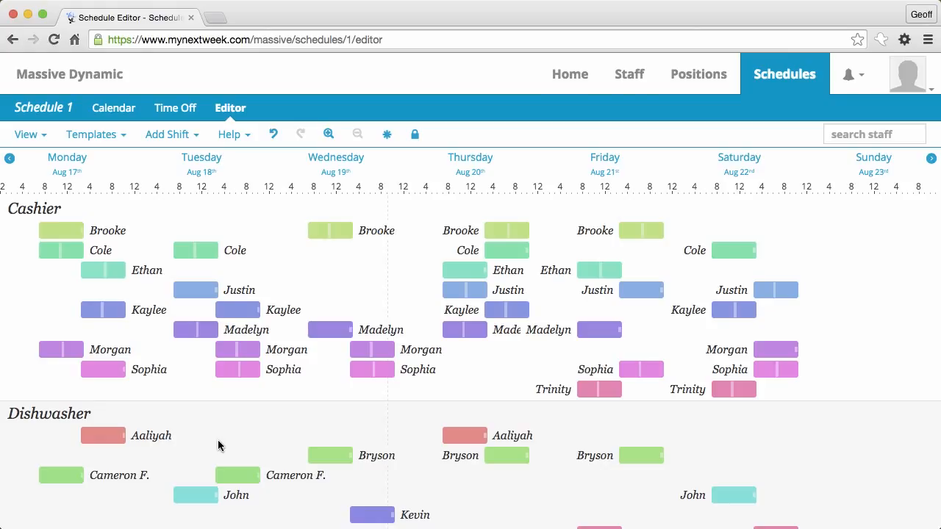
scroll(250, 421, down, 10)
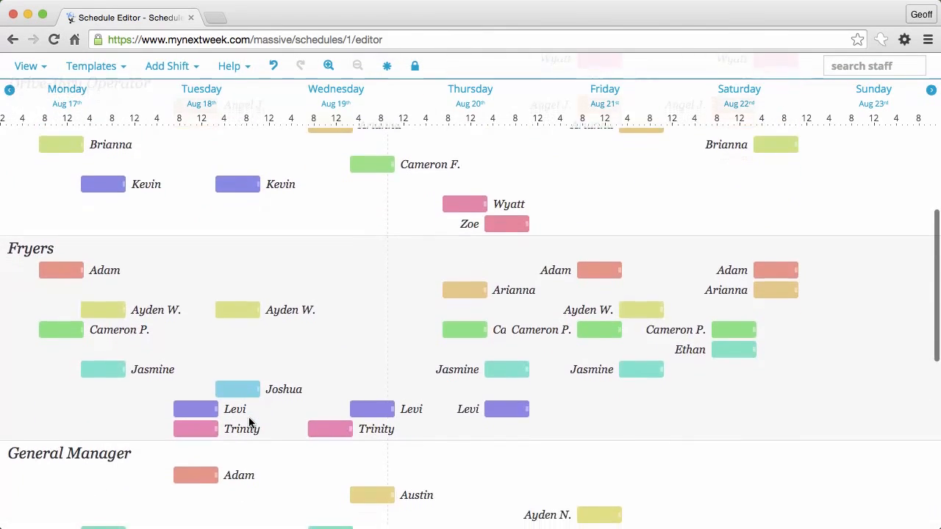
scroll(249, 422, up, 5)
scroll(248, 423, up, 5)
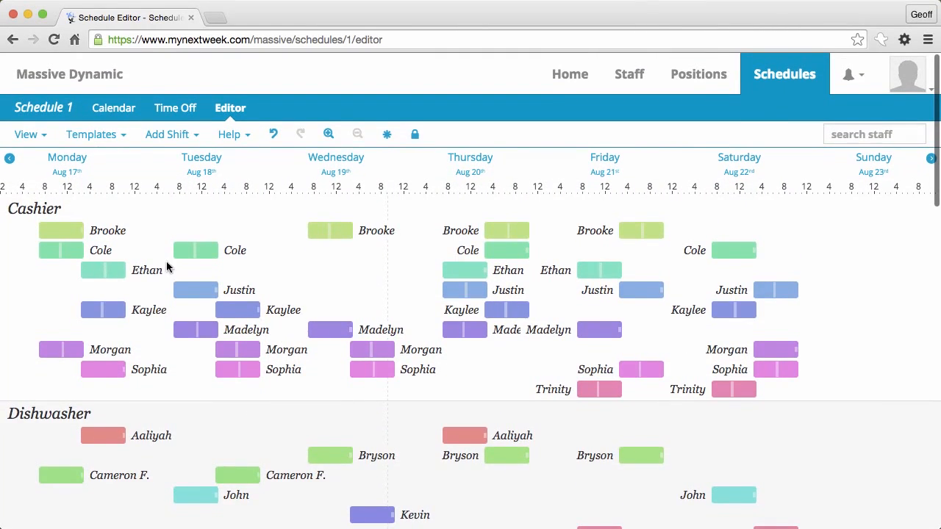
click(103, 272)
click(212, 289)
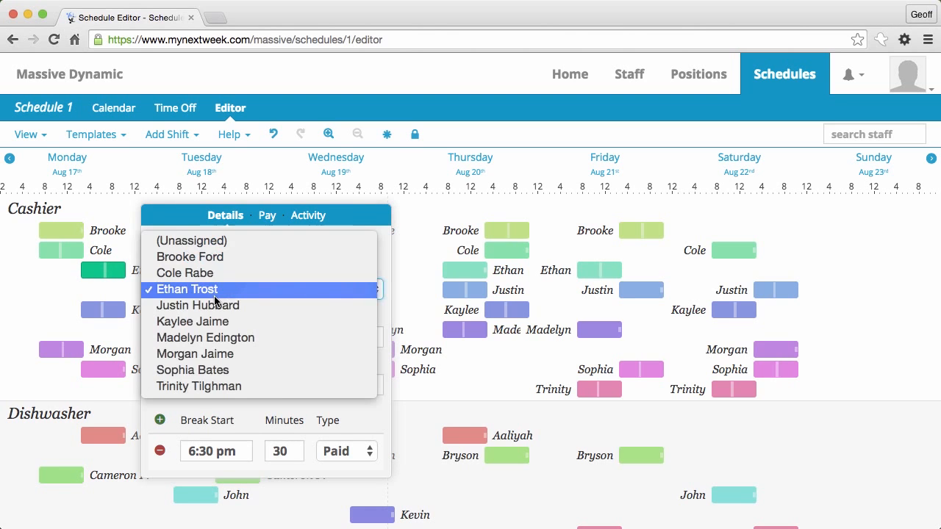
click(225, 258)
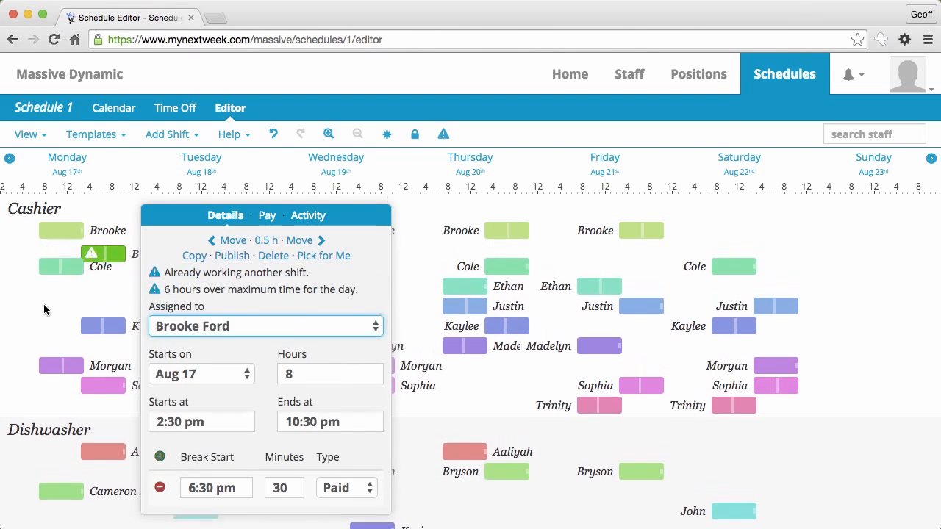
click(54, 297)
click(102, 257)
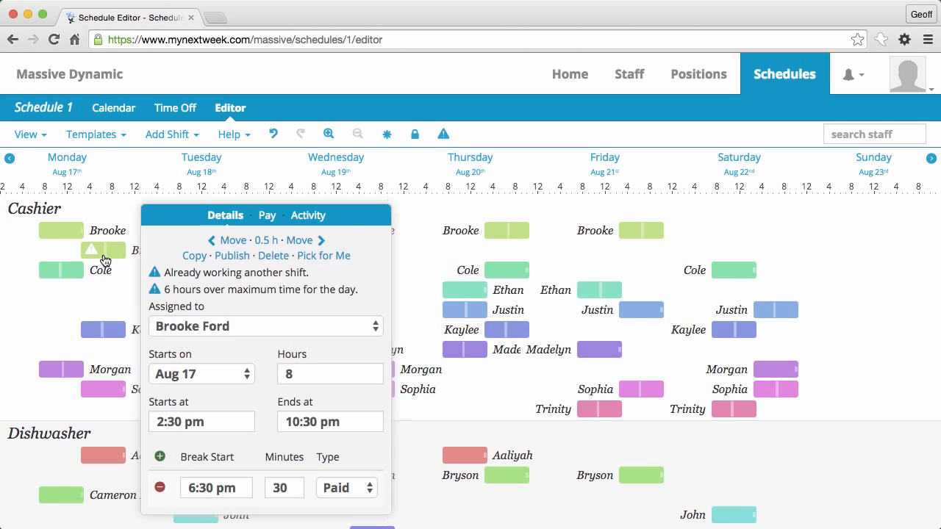
click(62, 233)
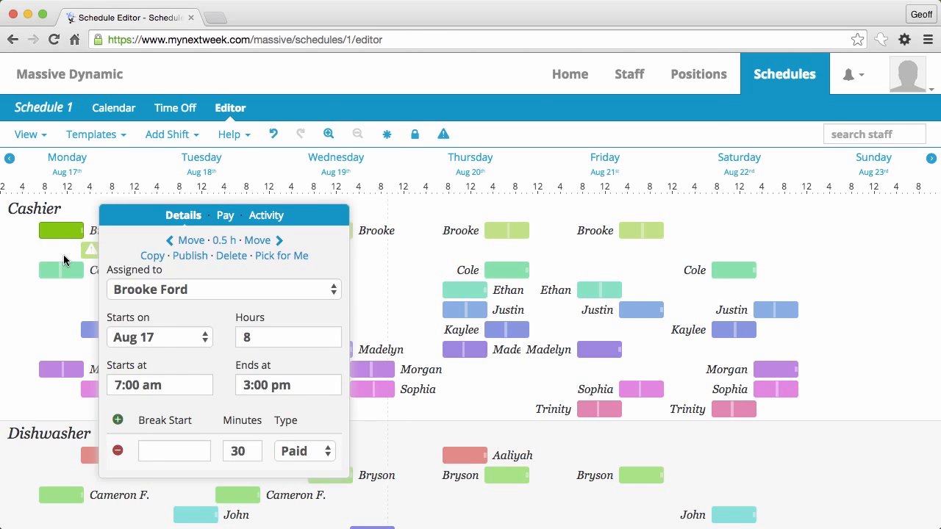
click(63, 254)
click(103, 252)
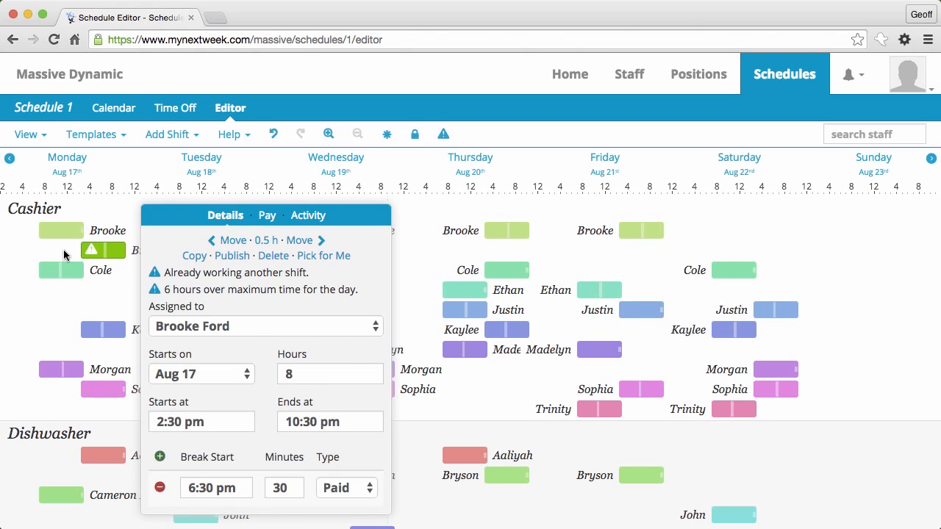
click(64, 252)
click(102, 253)
click(318, 257)
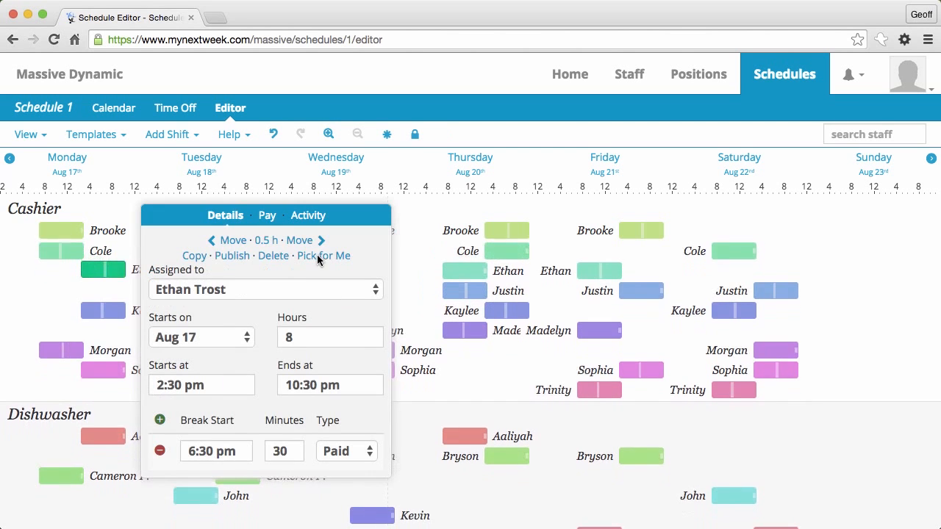
click(23, 304)
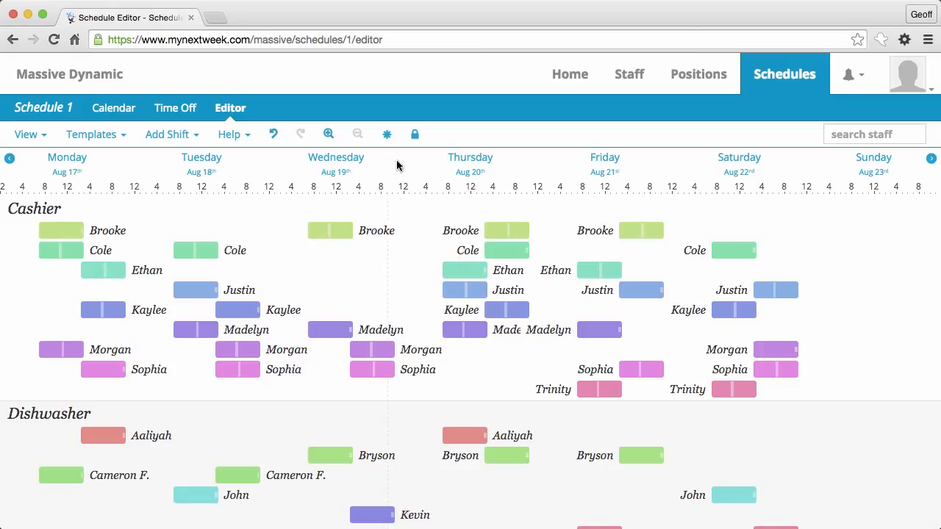
Step: Publish all 126 shifts of Aug 17–23, then reselect every shift in the week
click(388, 136)
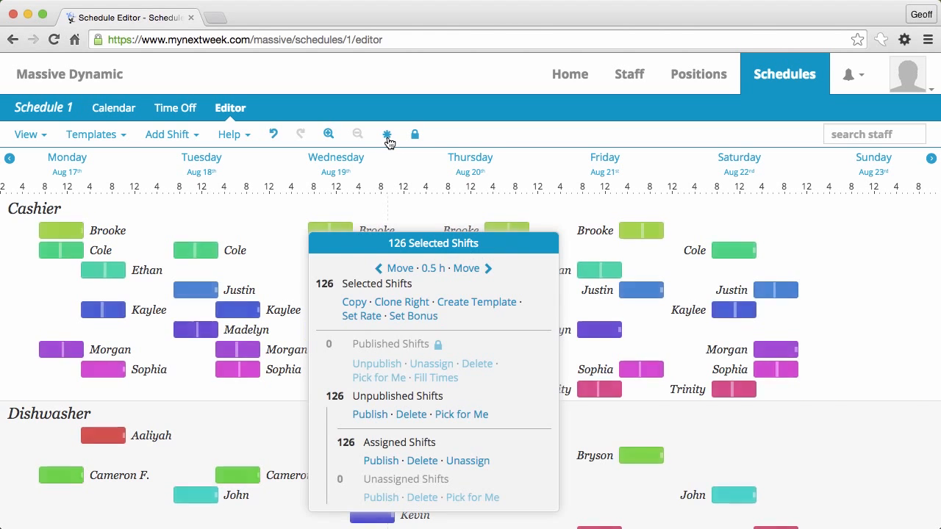
click(372, 417)
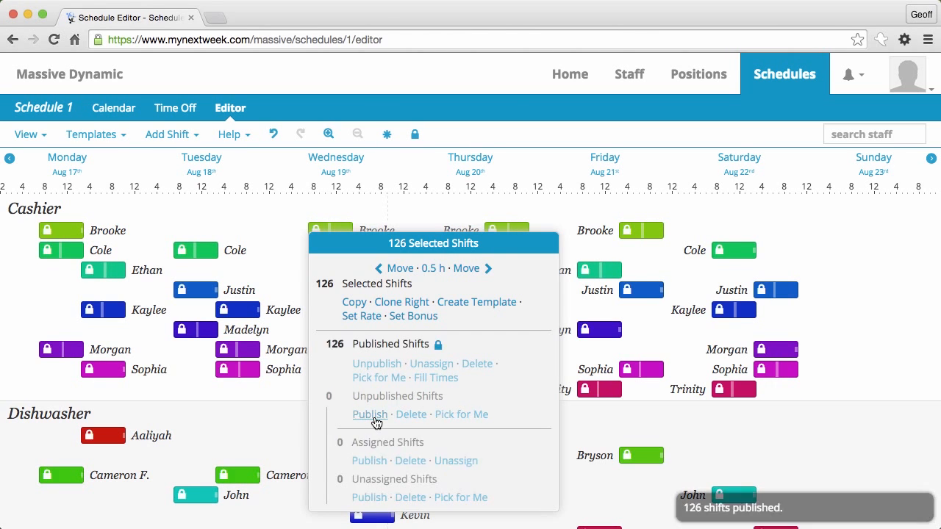
click(278, 412)
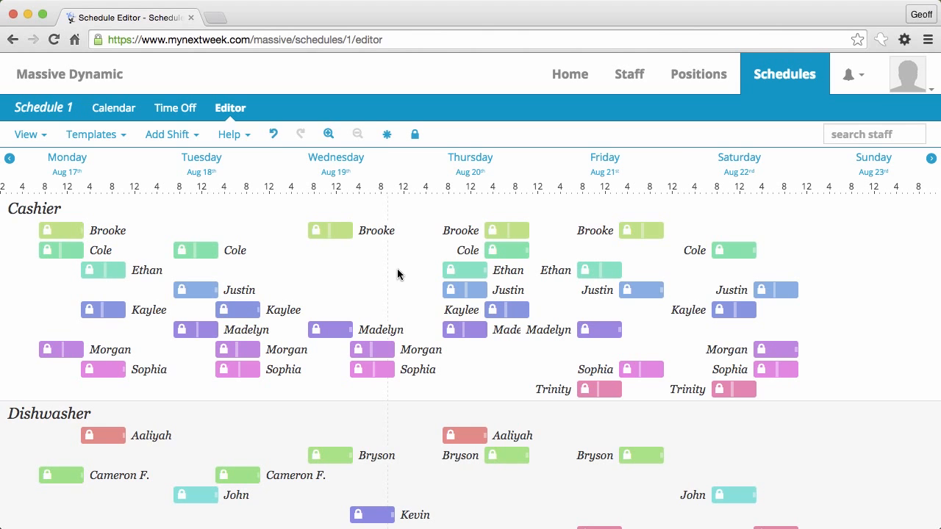
click(387, 137)
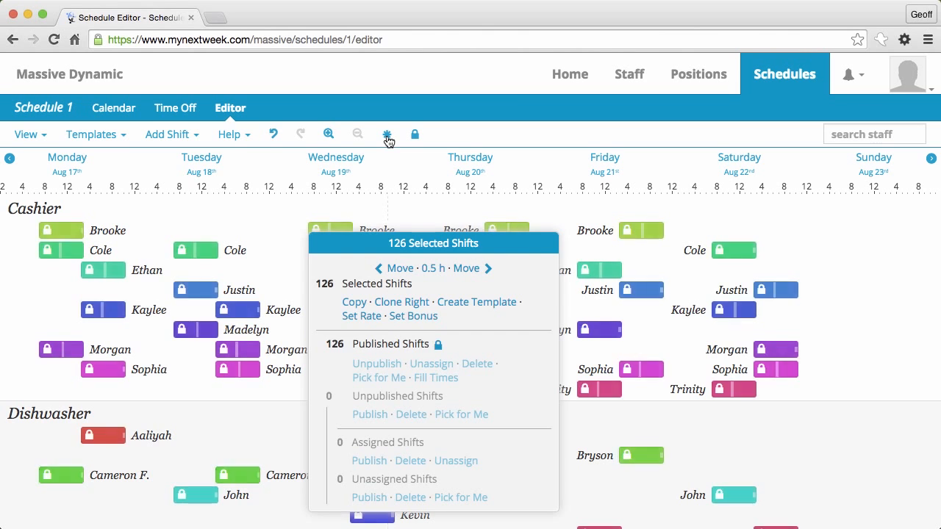
Step: Paste the 126 shifts into the Aug 24–30 week from Monday and auto-assign staff with Pick for Me
click(353, 304)
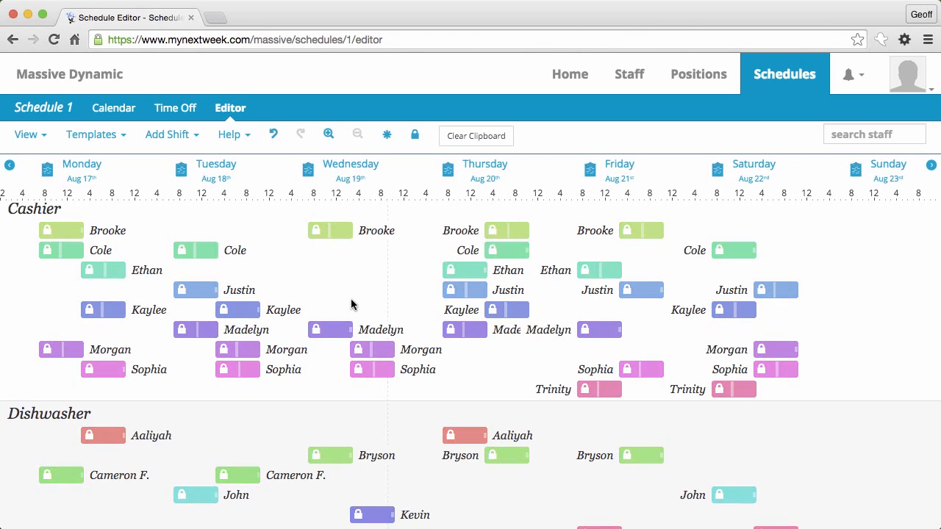
click(932, 166)
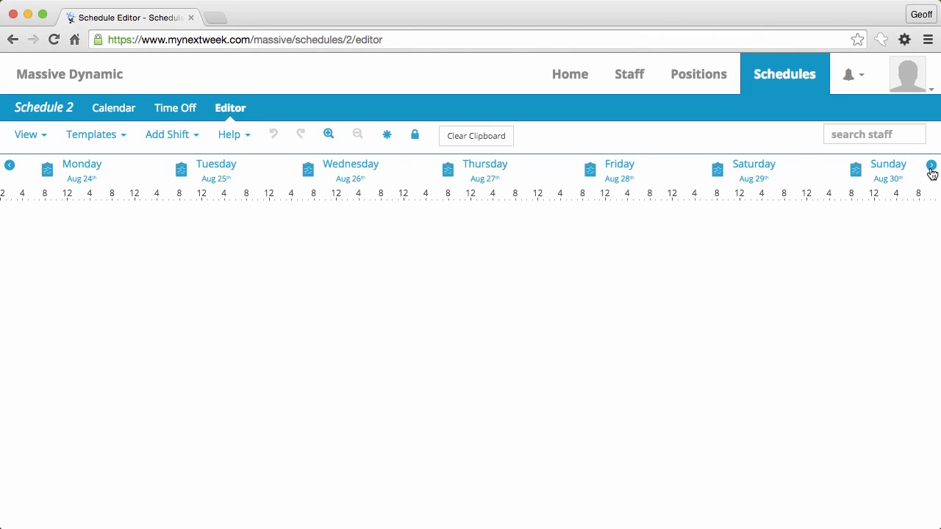
click(47, 170)
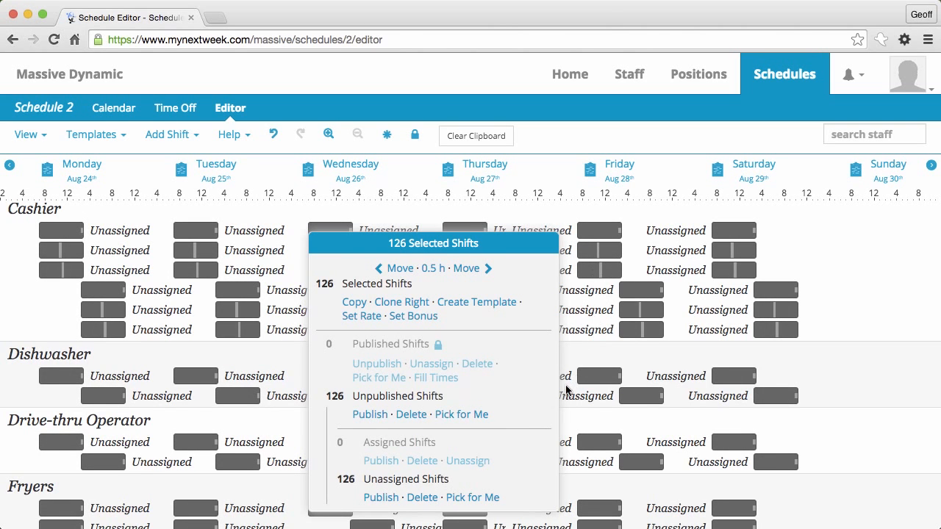
click(461, 414)
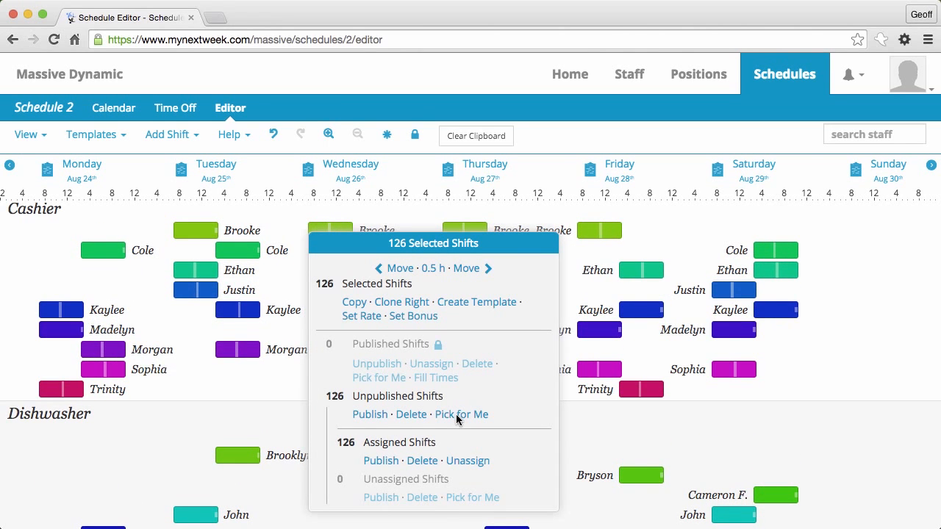
Step: Publish the 126 Aug 24–30 shifts and move on to the Aug 31–Sep 6 week
click(370, 414)
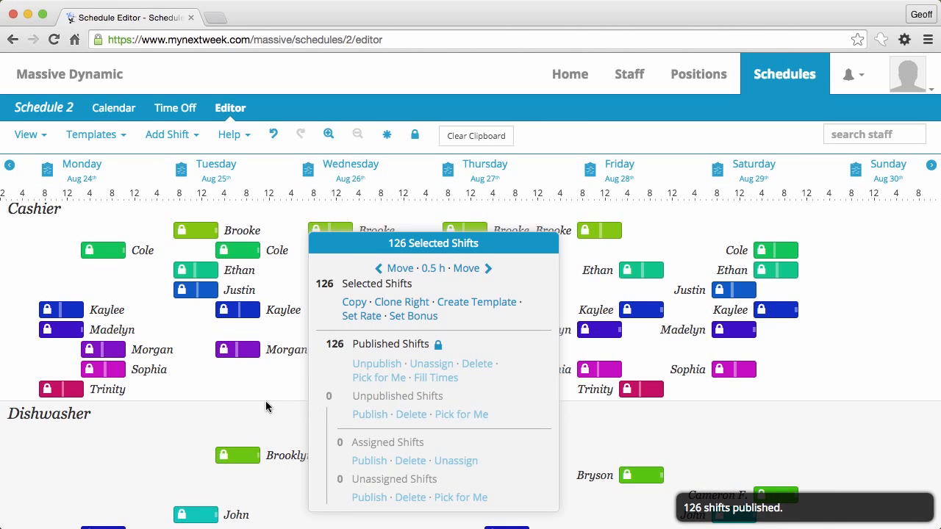
click(265, 400)
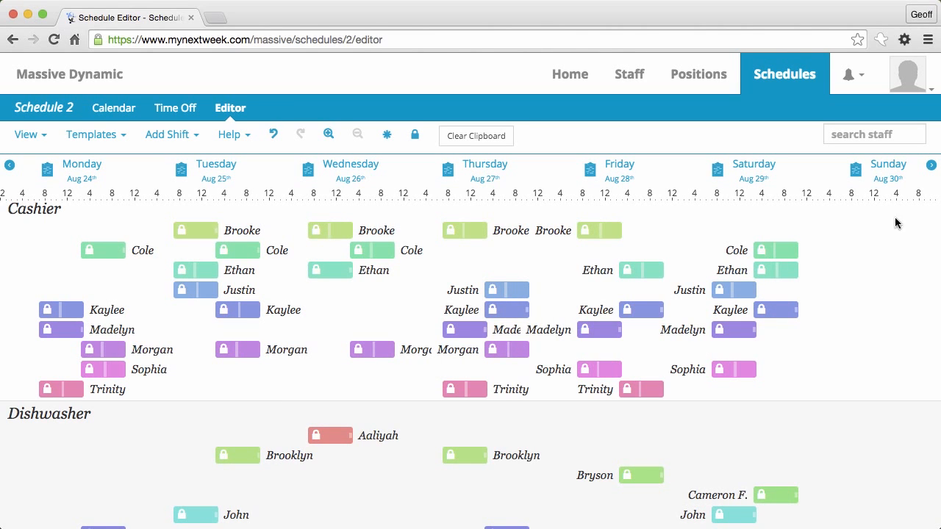
click(932, 165)
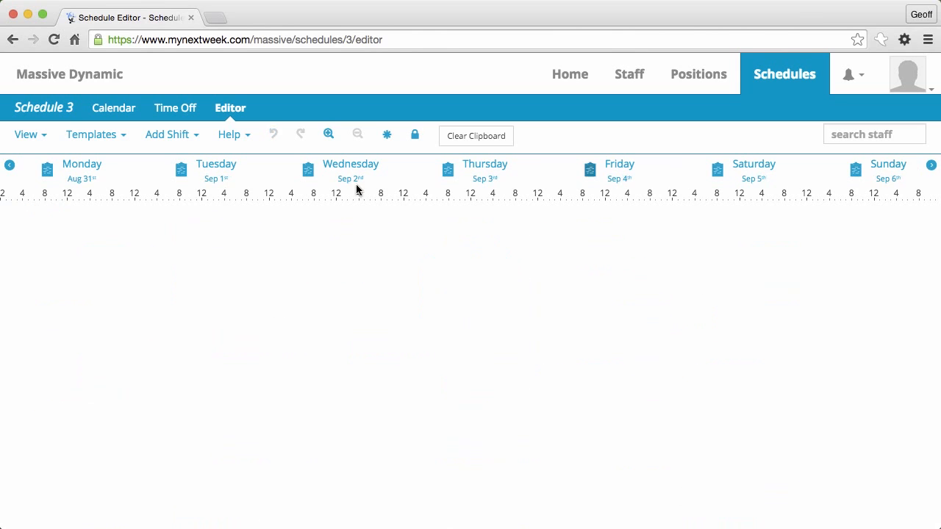
Step: Paste the 126 shifts into Aug 31–Sep 6 and save them all as template 'Standard Week'
click(48, 171)
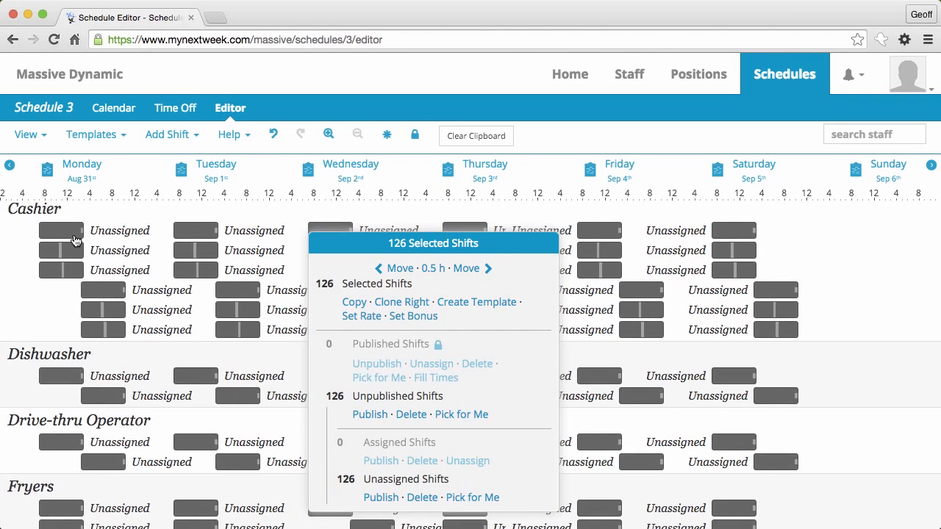
click(22, 270)
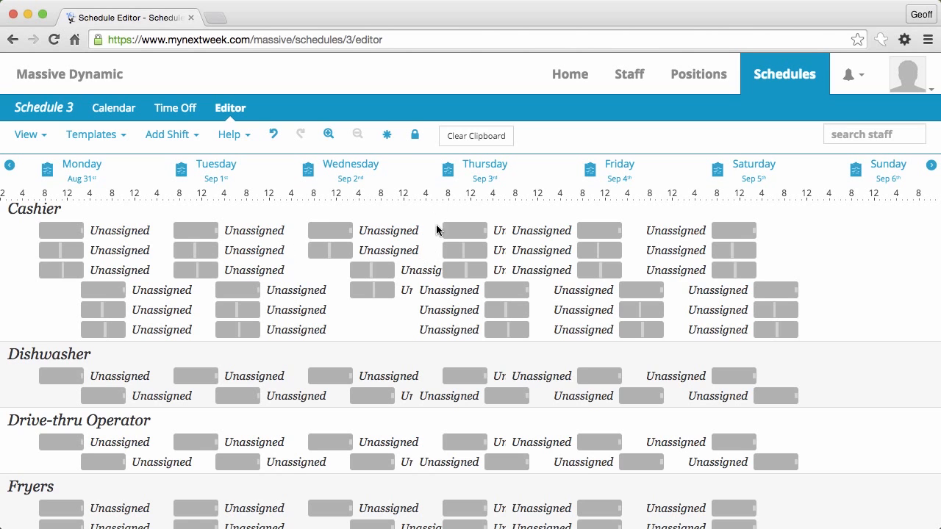
click(387, 134)
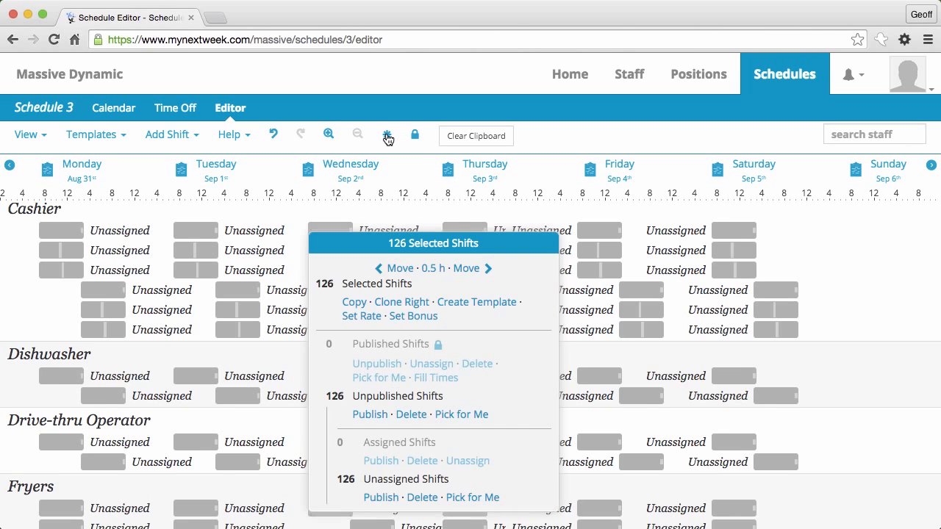
click(470, 303)
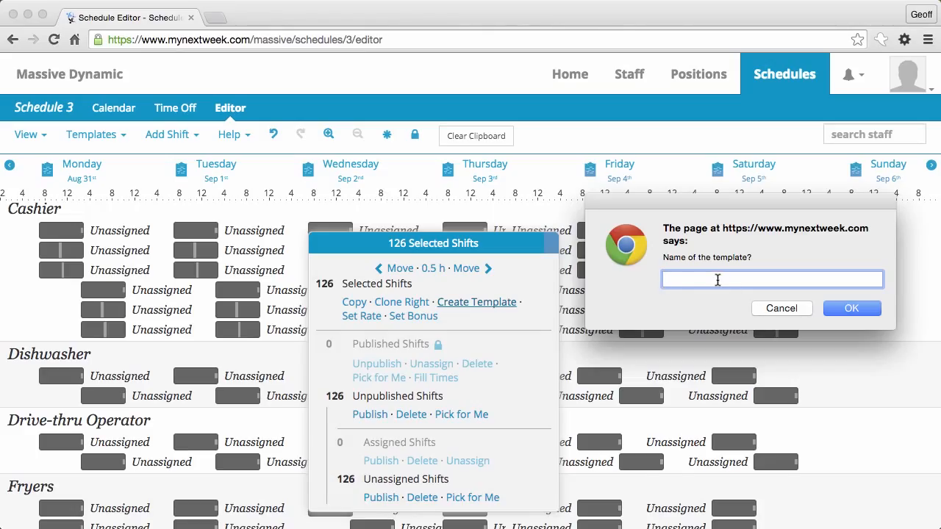
text(Standard Week)
click(850, 308)
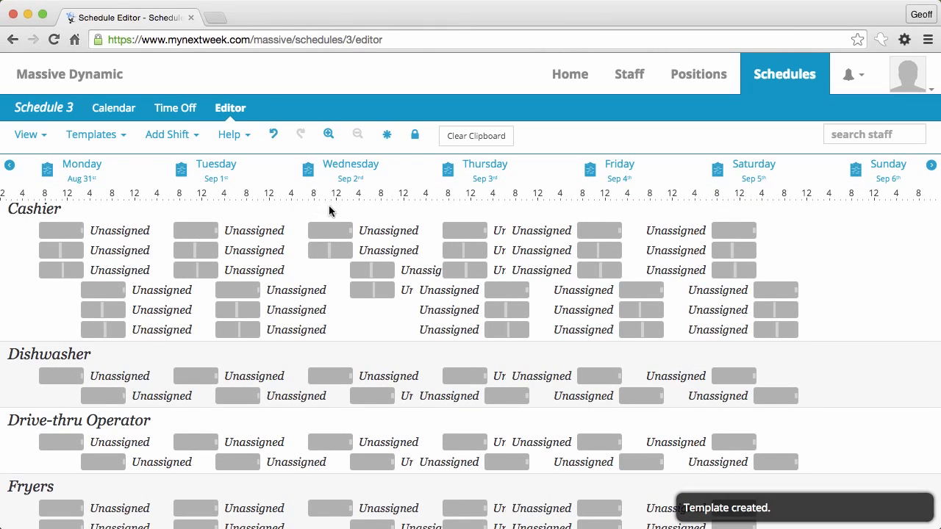
Step: Delete all unpublished shifts of the week and empty the clipboard
click(387, 136)
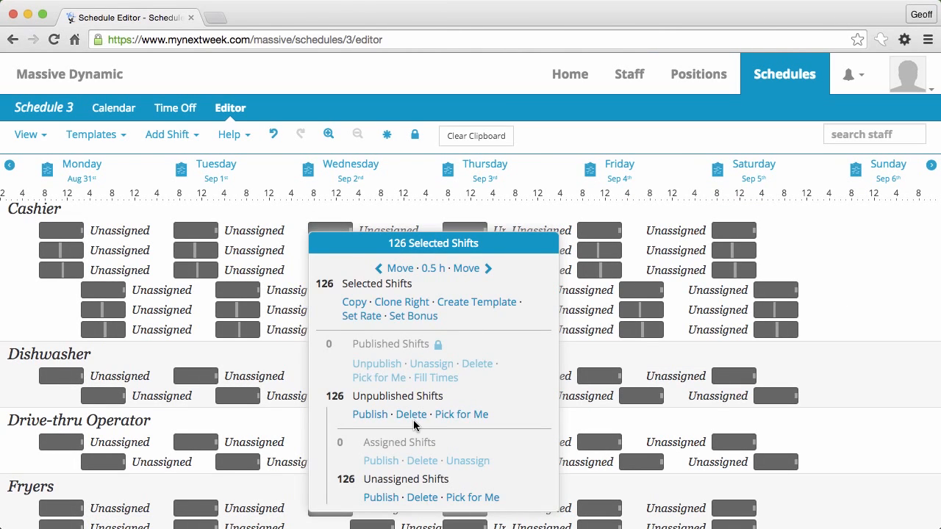
click(413, 417)
click(97, 137)
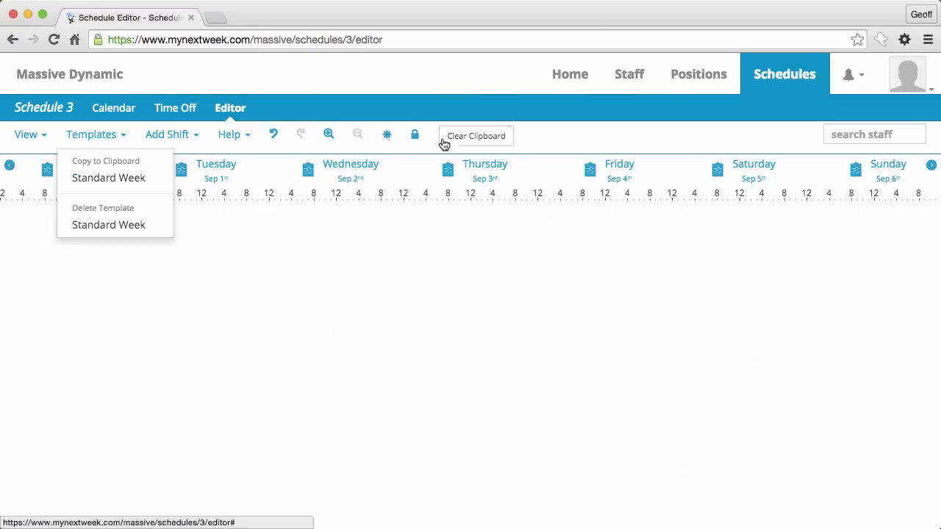
click(491, 143)
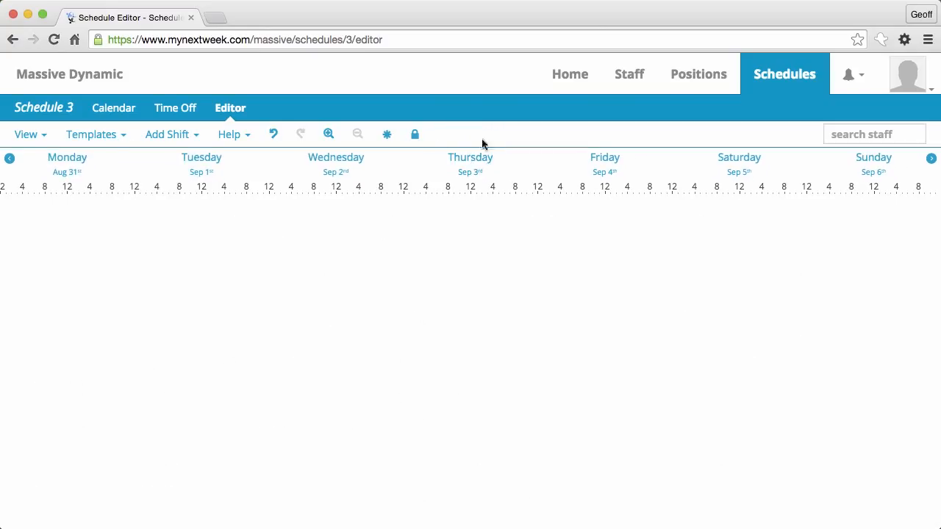
Step: Load the Standard Week template and paste it starting Monday, undoing a Tuesday paste
click(82, 139)
click(88, 179)
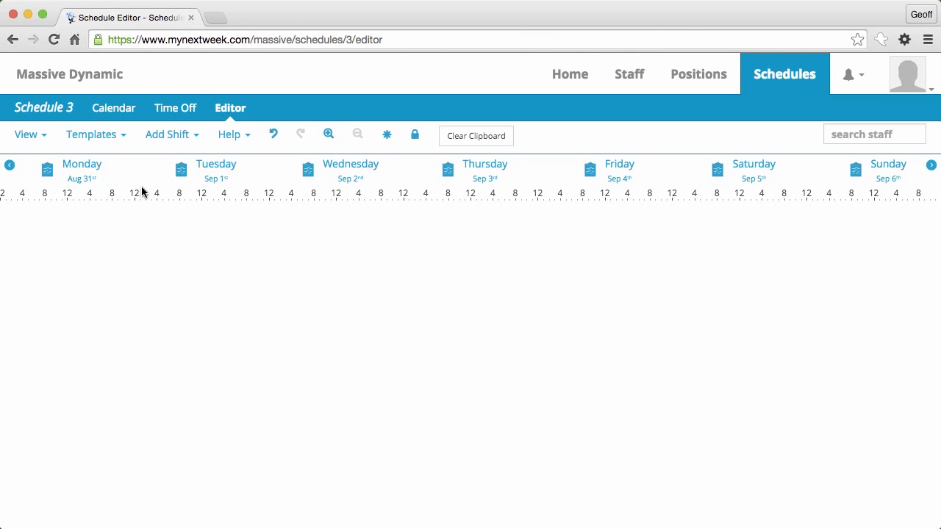
click(181, 173)
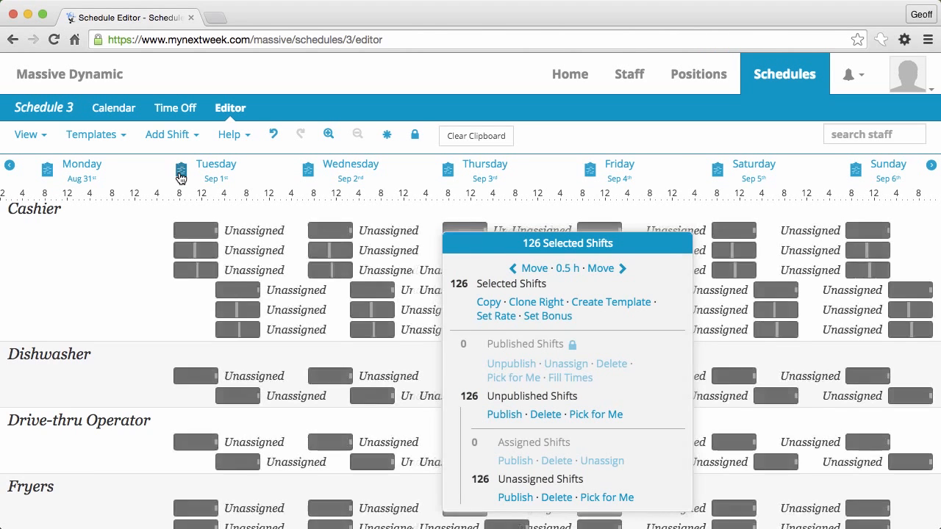
click(138, 240)
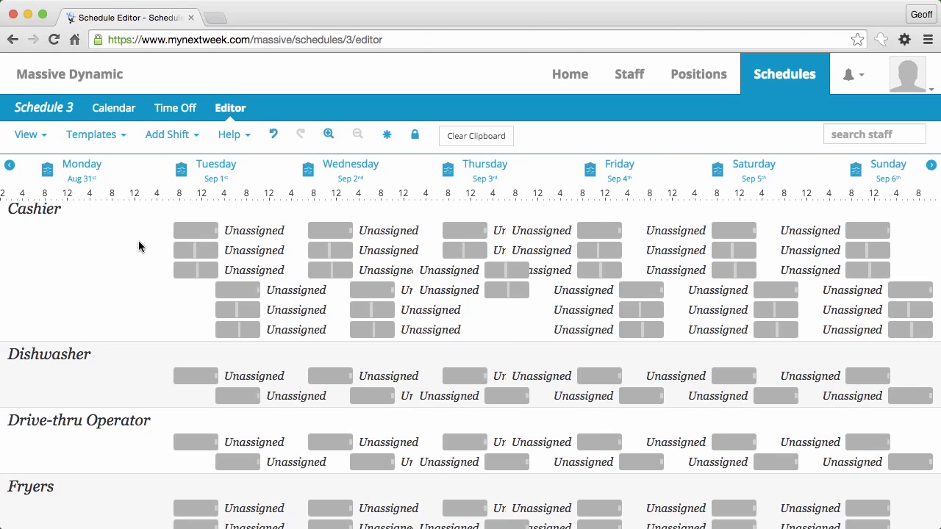
click(271, 134)
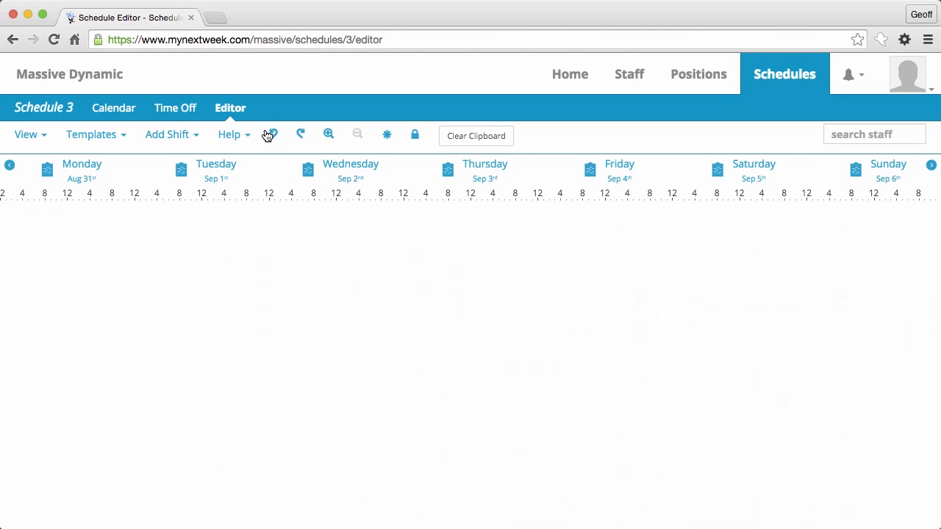
click(48, 172)
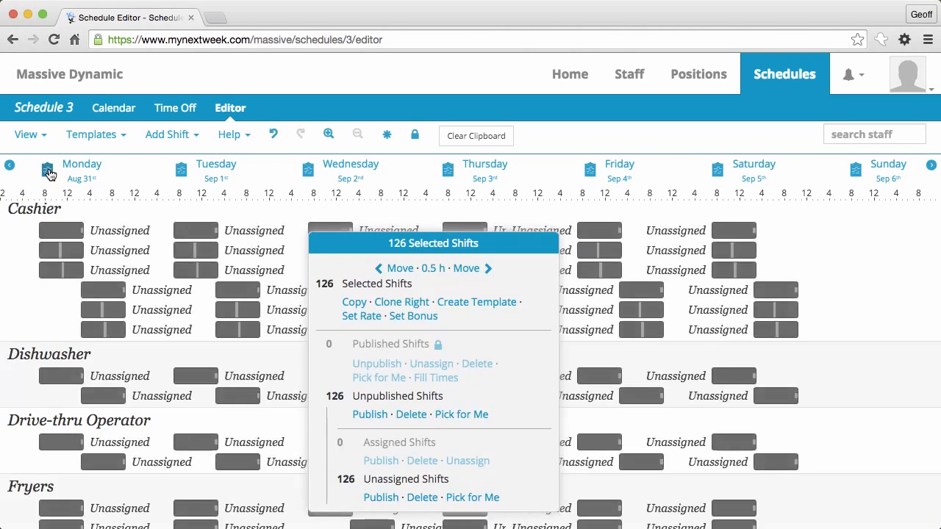
Step: Auto-assign staff to the unassigned Aug 31–Sep 6 shifts with Pick for Me, then publish all 126
click(459, 415)
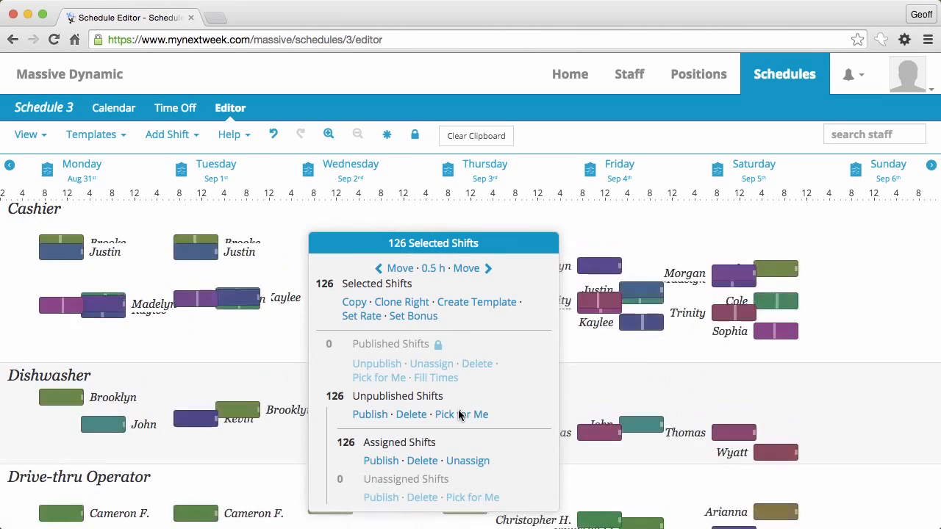
click(370, 416)
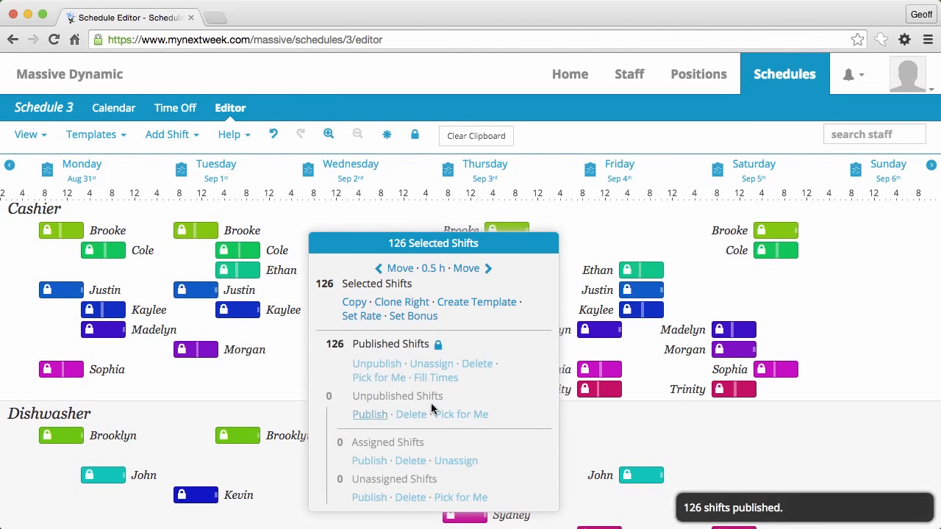
click(795, 294)
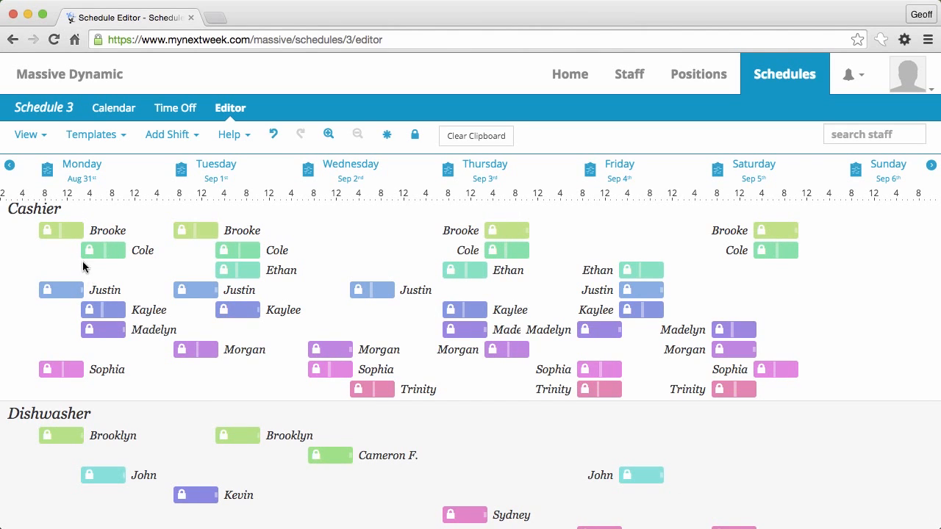
click(60, 234)
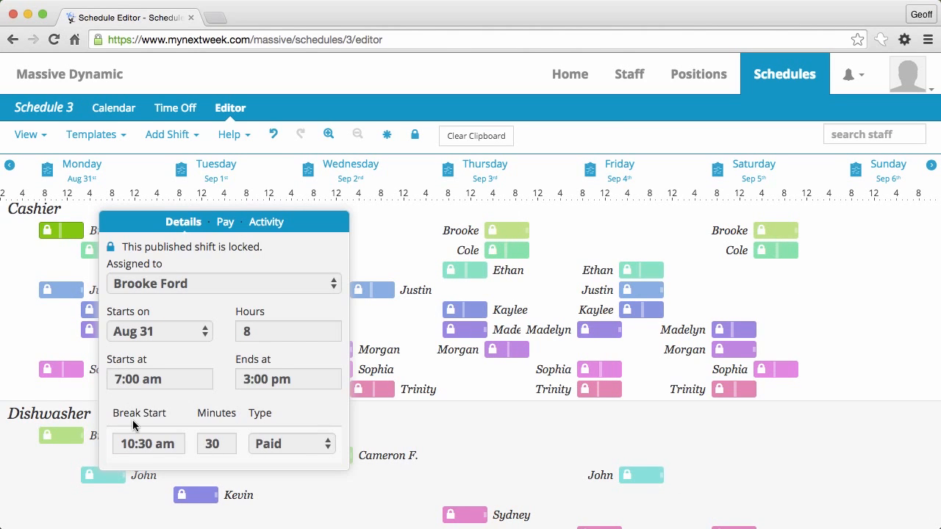
Step: Post the comment 'Remember the keys!' on Monday Aug 31's first Cashier shift
click(266, 225)
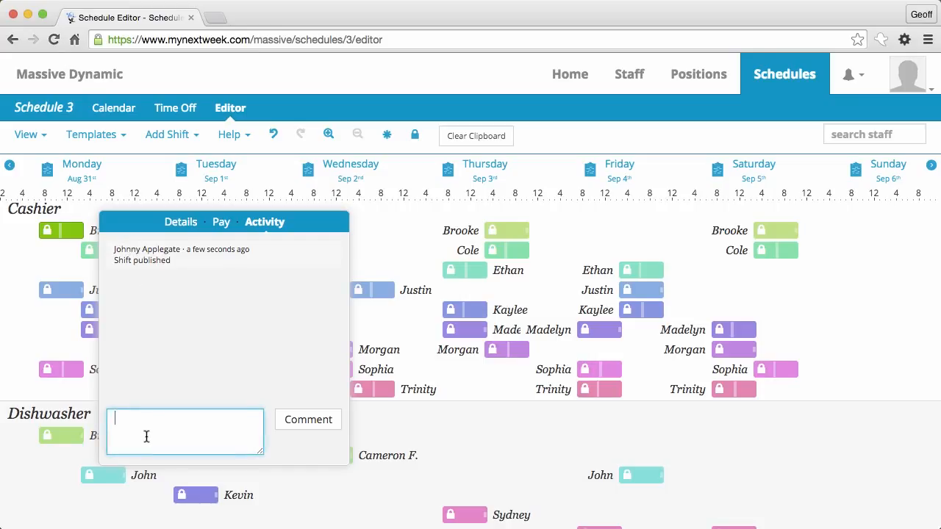
text(Remember the keys!)
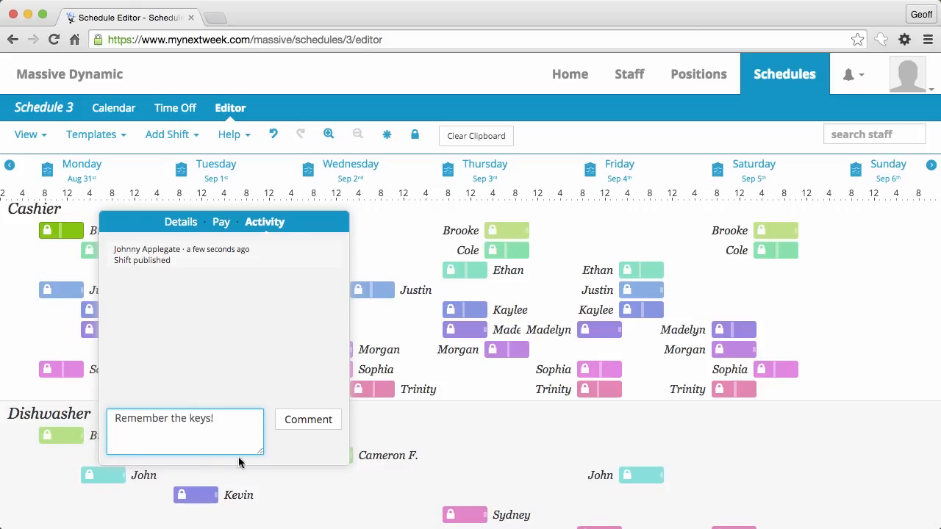
click(308, 419)
click(23, 330)
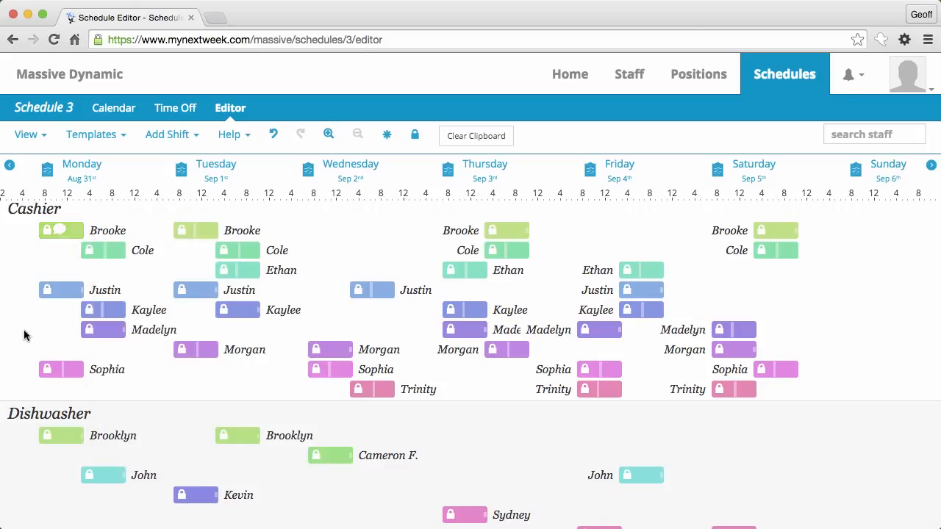
click(61, 231)
click(172, 223)
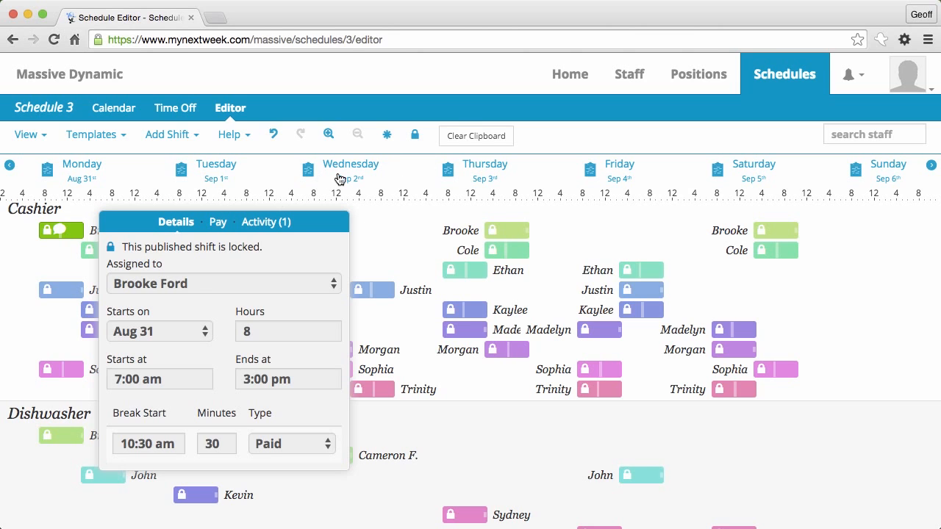
Step: Unlock the published shifts and move the Monday cashier shift 2 hours later, to 9:00 am–5:00 pm
click(414, 137)
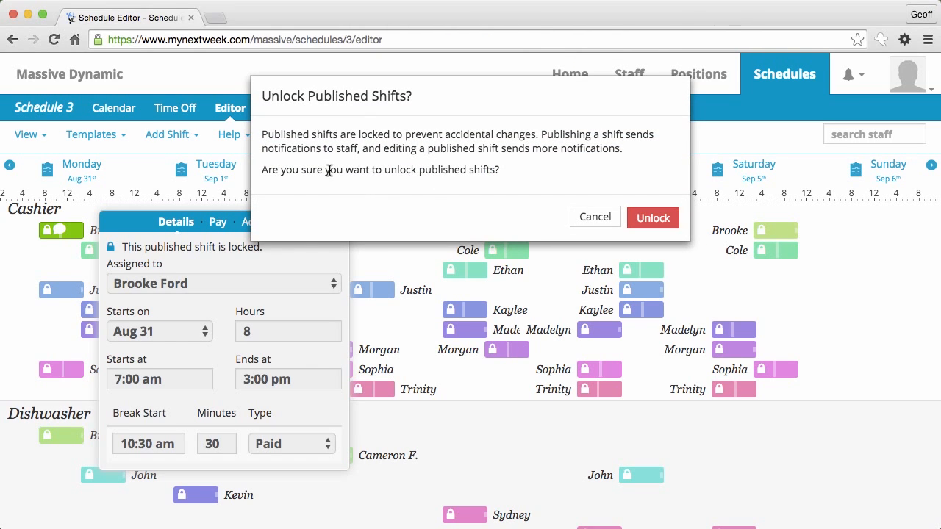
click(654, 219)
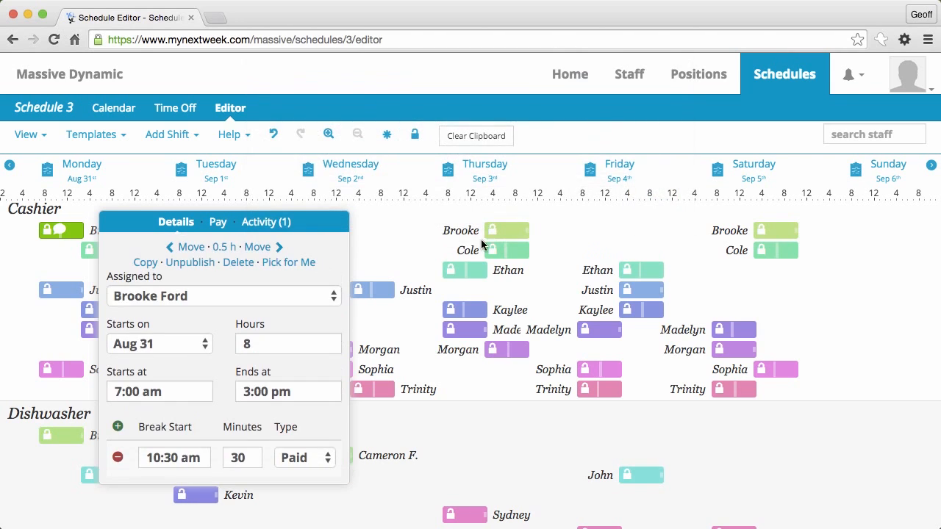
click(216, 247)
text(2)
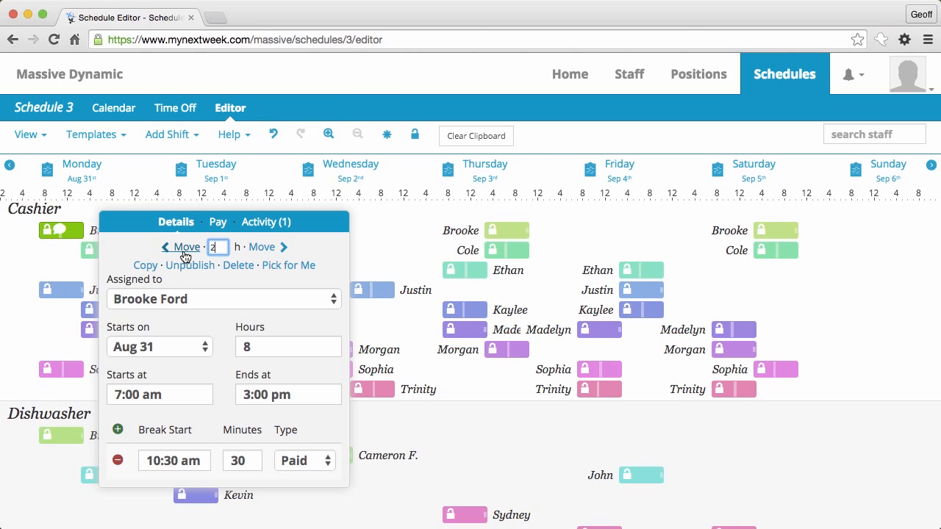
click(262, 248)
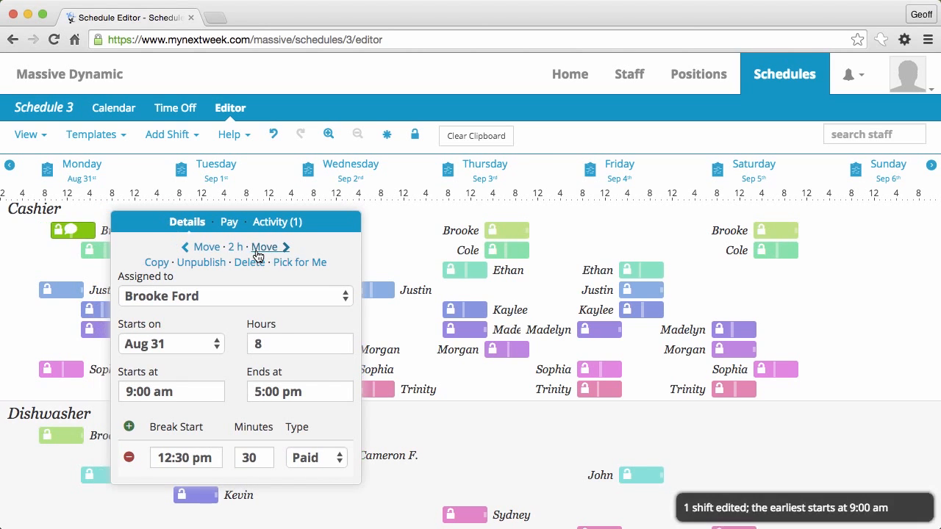
click(52, 259)
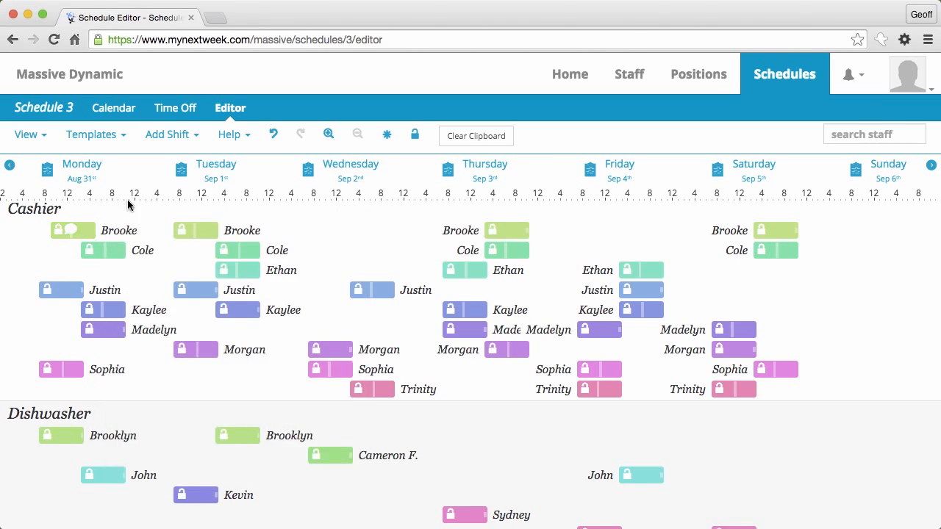
Step: Review the moved Monday cashier shift's comments and change history
click(72, 243)
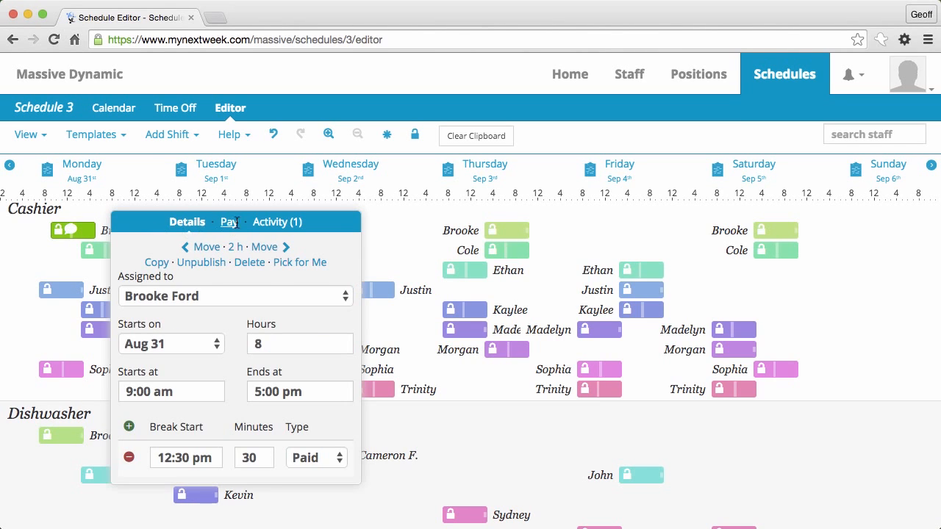
click(278, 223)
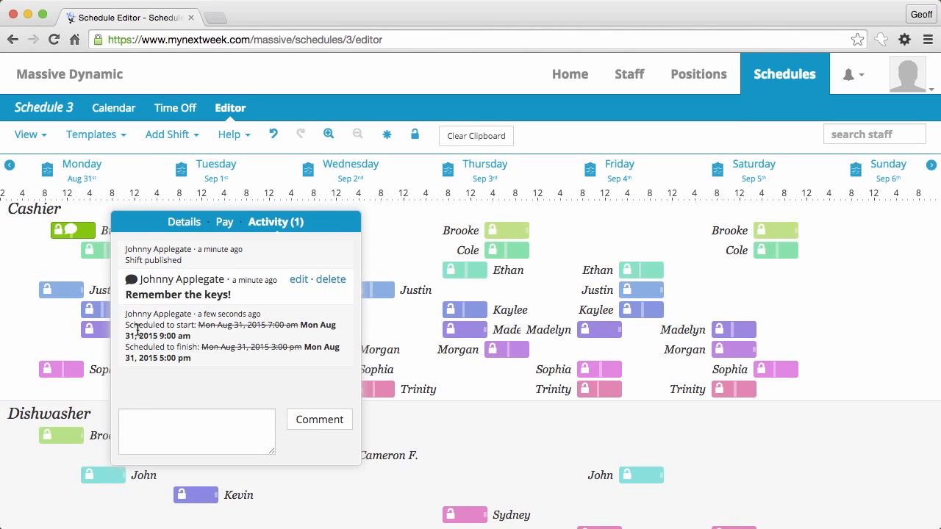
click(35, 266)
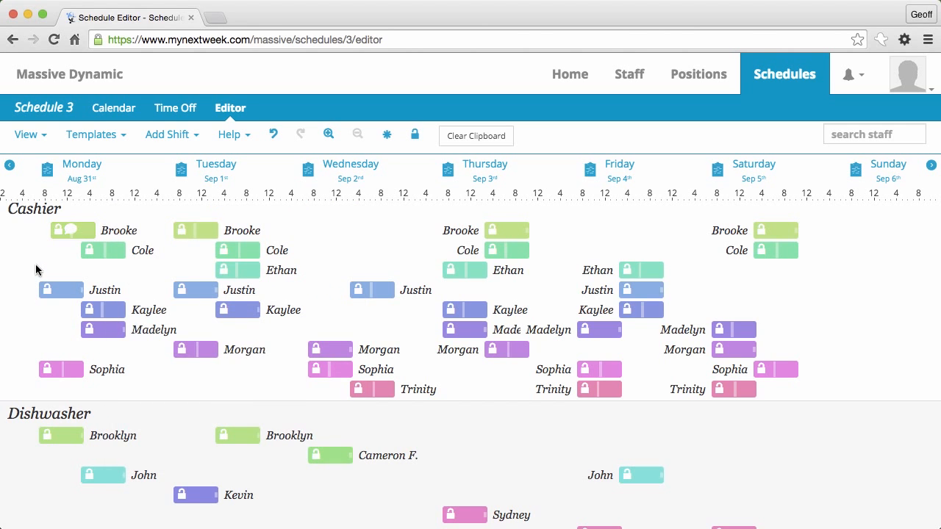
Step: Clear the shift clipboard and check the shift's pay: 8 hours with a 30-minute paid break
click(468, 137)
click(74, 232)
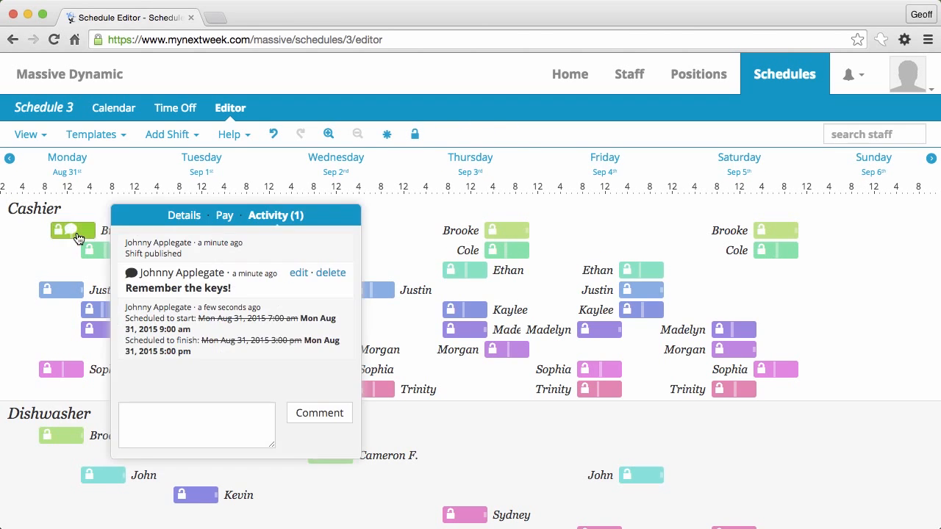
click(199, 219)
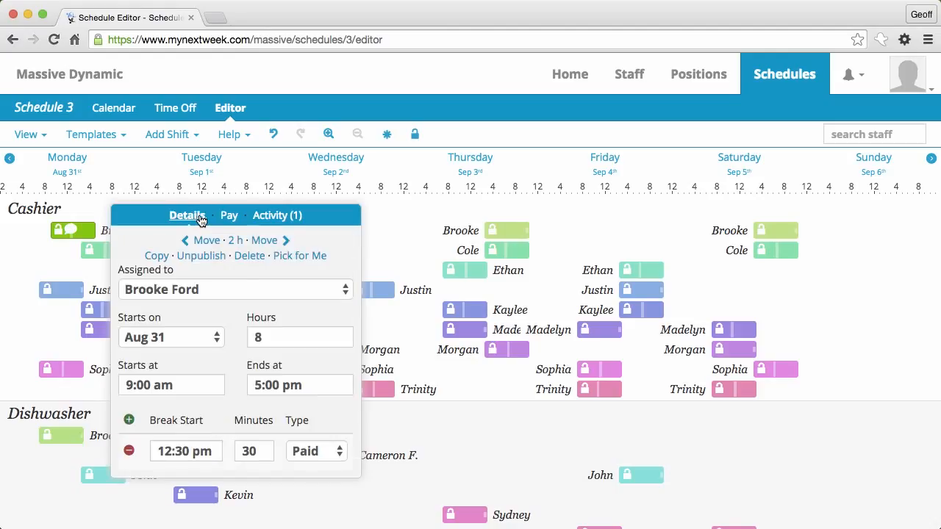
click(228, 218)
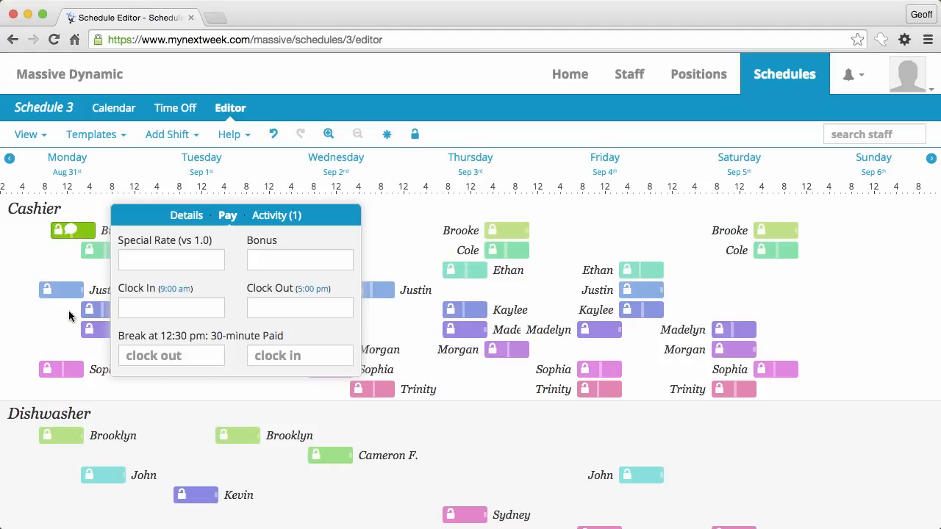
Step: Group the schedule by person so each employee's weekly hours appear beside their shifts
click(78, 253)
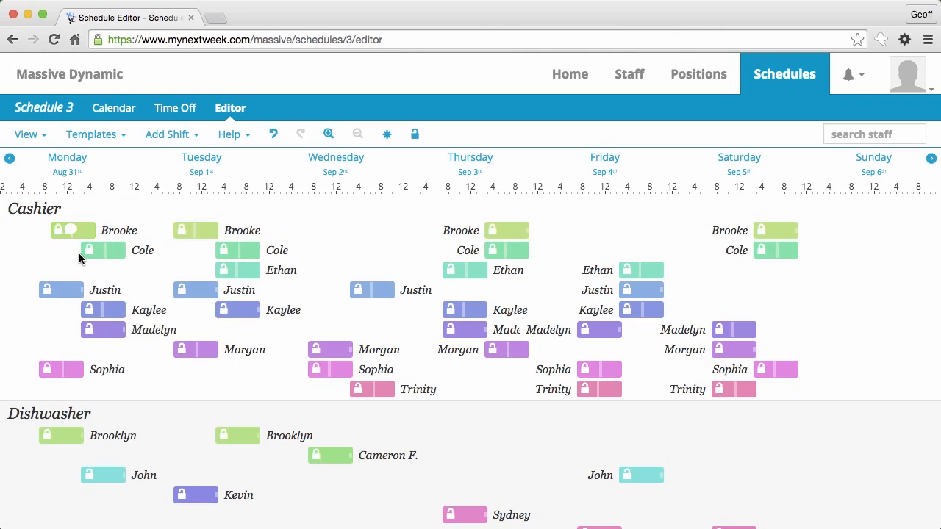
scroll(205, 233, down, 10)
scroll(206, 234, down, 2)
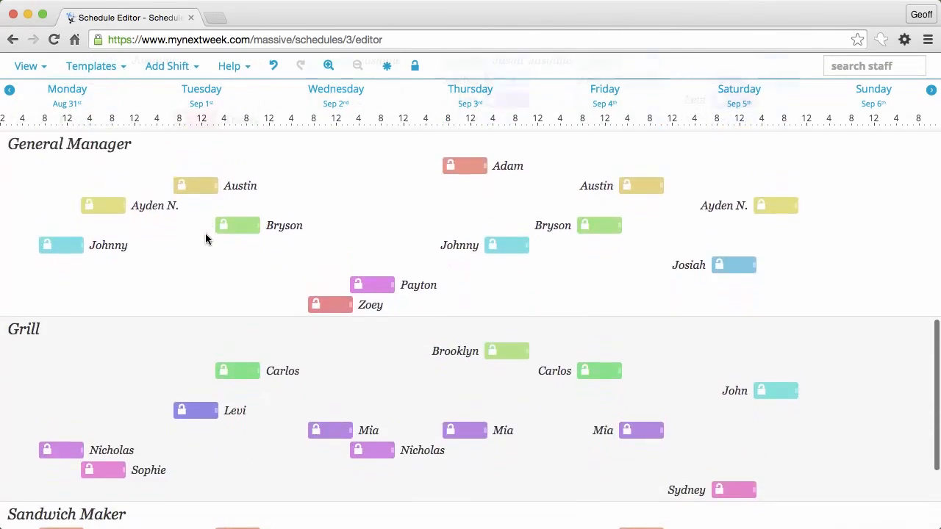
scroll(206, 233, up, 11)
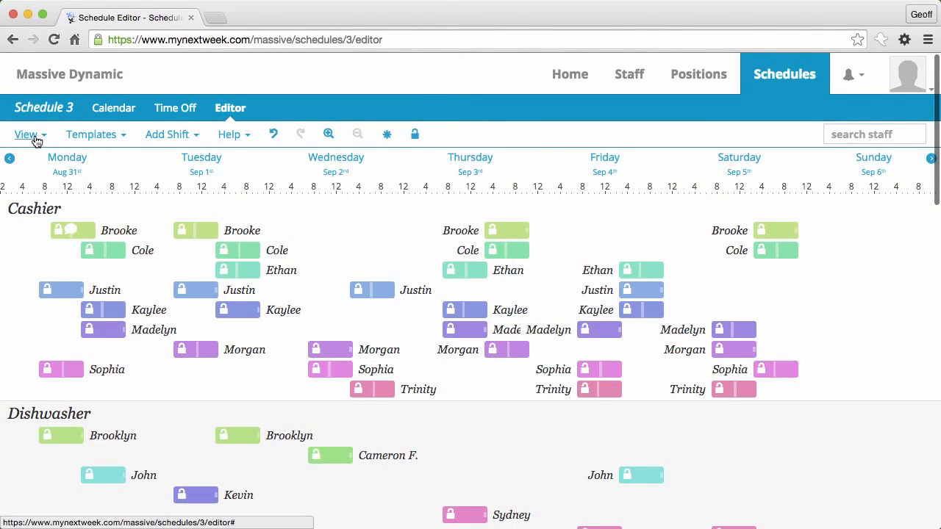
click(34, 139)
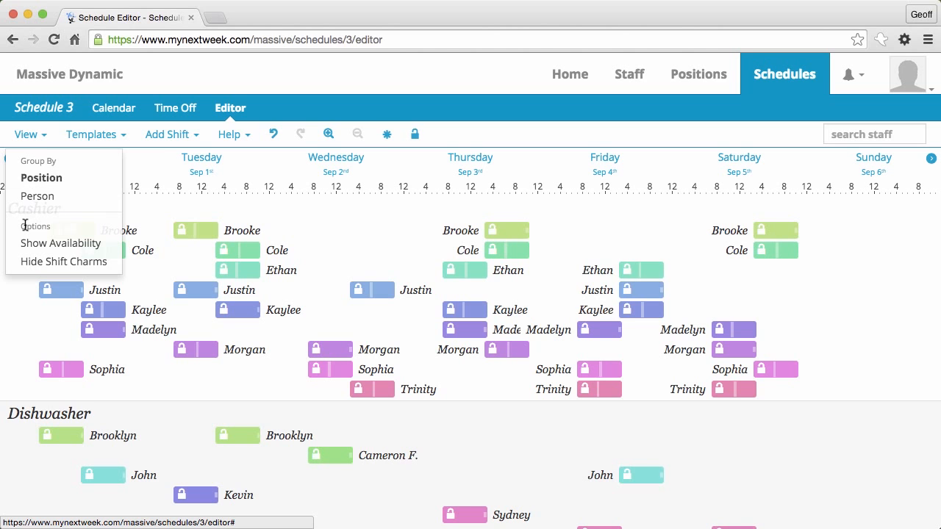
click(34, 140)
click(35, 141)
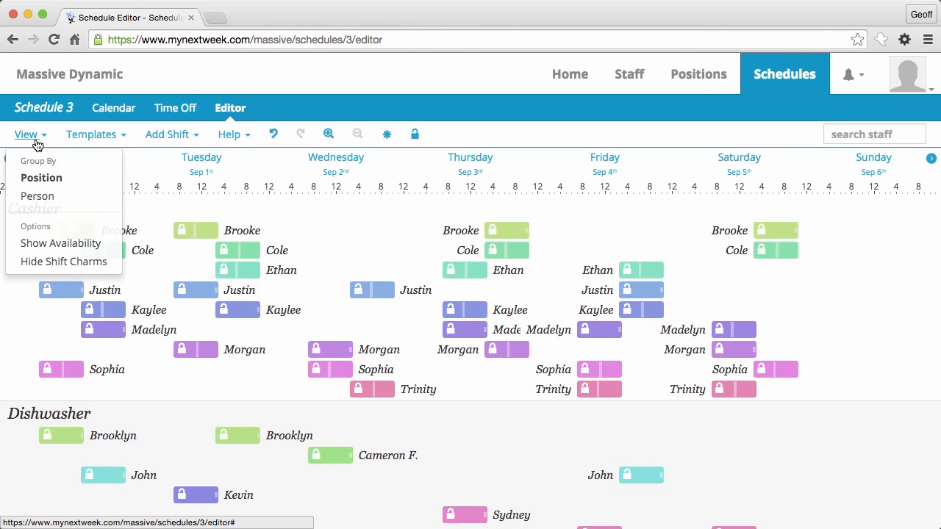
click(33, 198)
Step: Select all four shifts in one person's row
scroll(91, 315, down, 5)
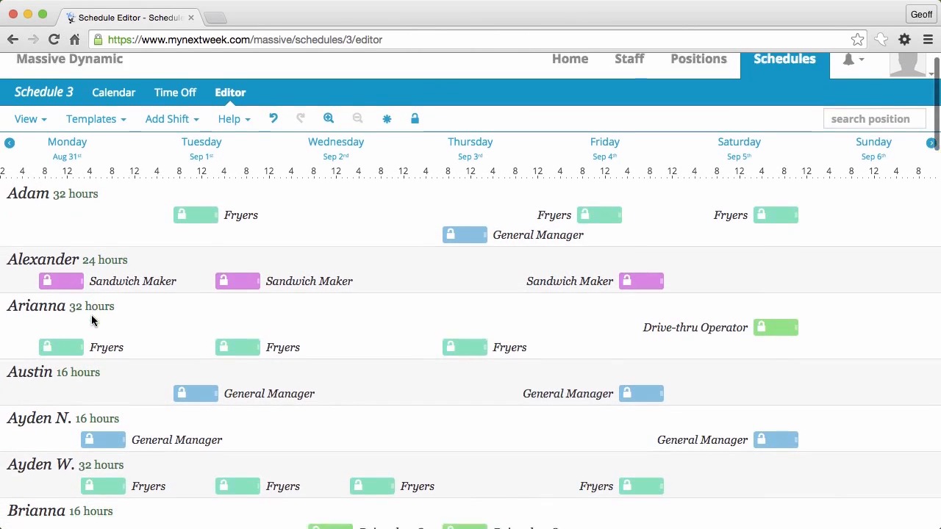
scroll(91, 319, down, 3)
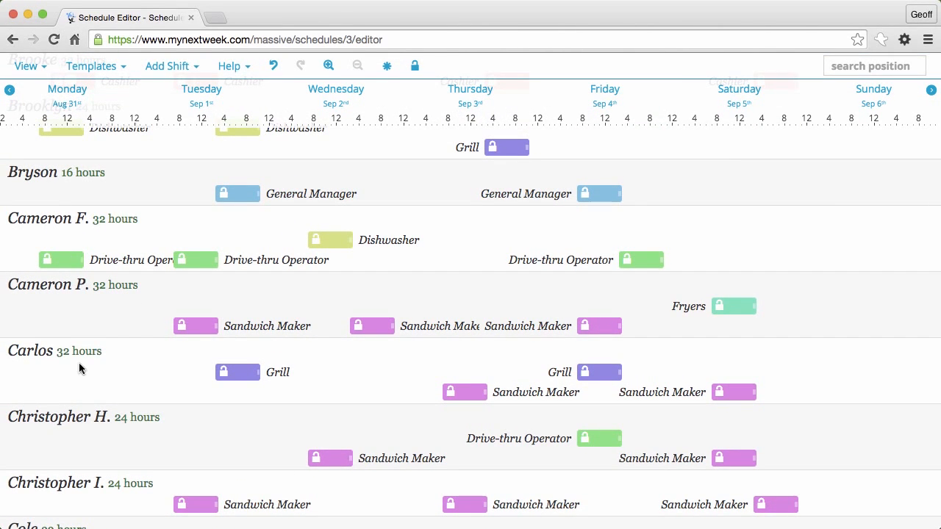
drag(86, 361, 788, 423)
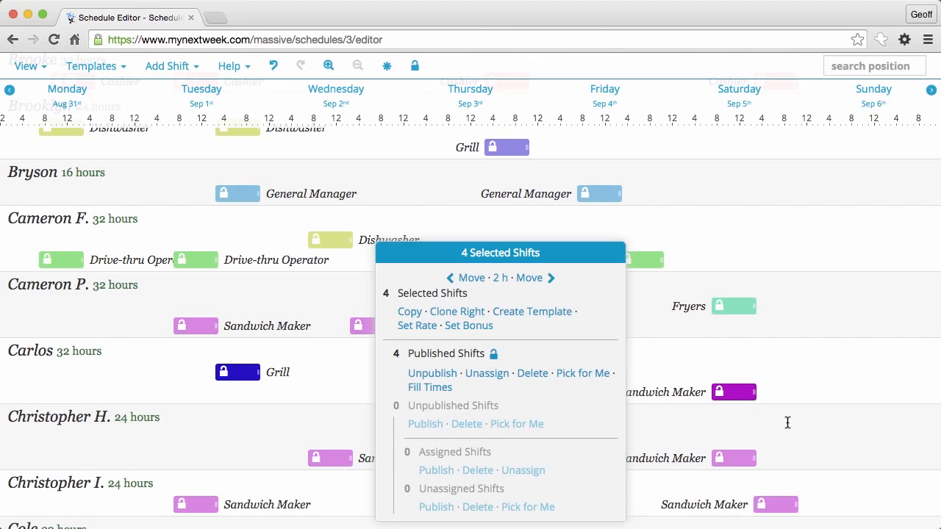
click(280, 395)
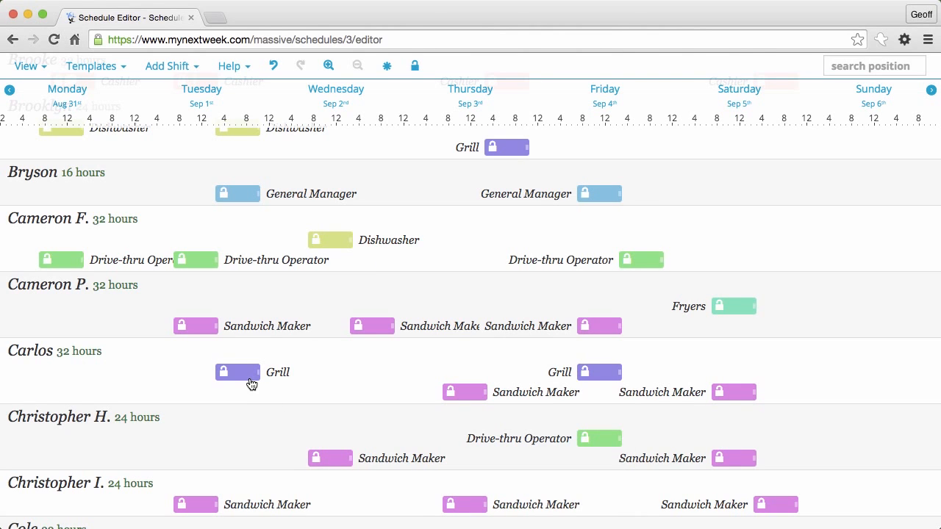
click(464, 395)
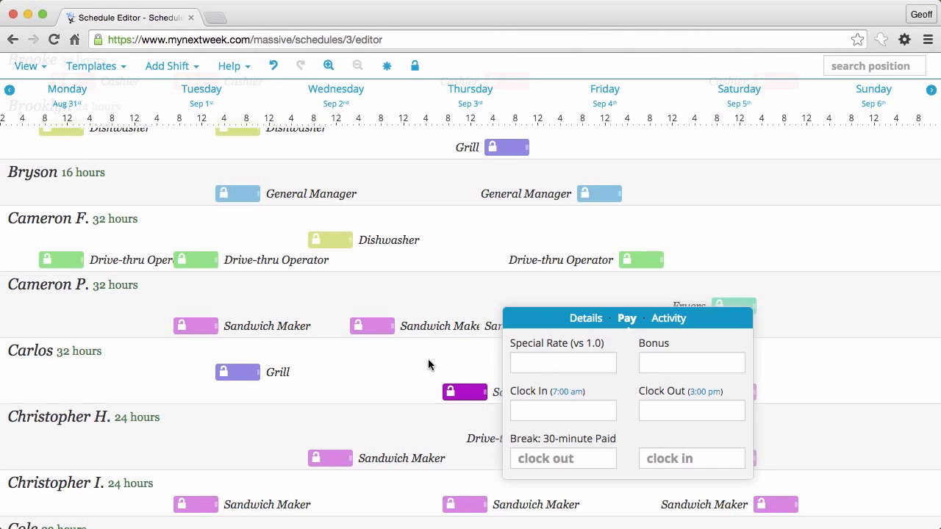
click(420, 380)
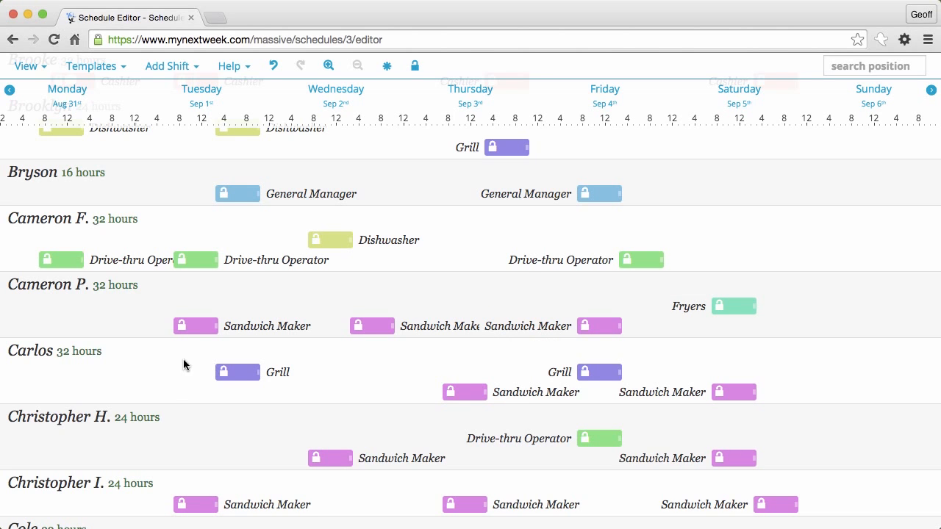
click(230, 373)
click(358, 298)
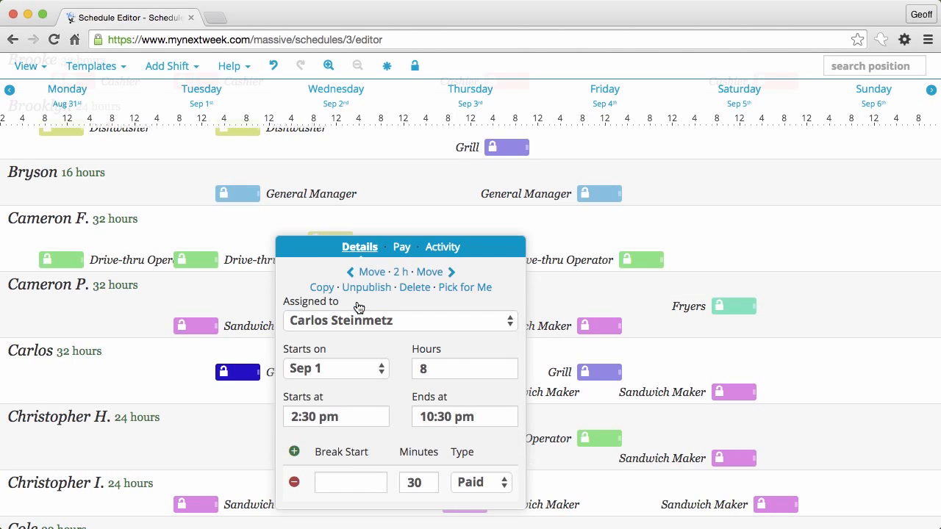
click(123, 394)
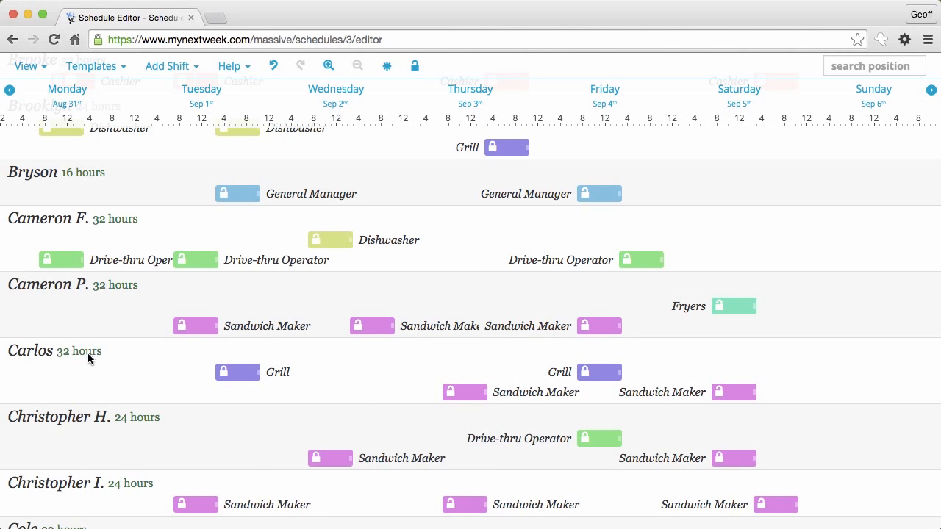
scroll(92, 353, down, 10)
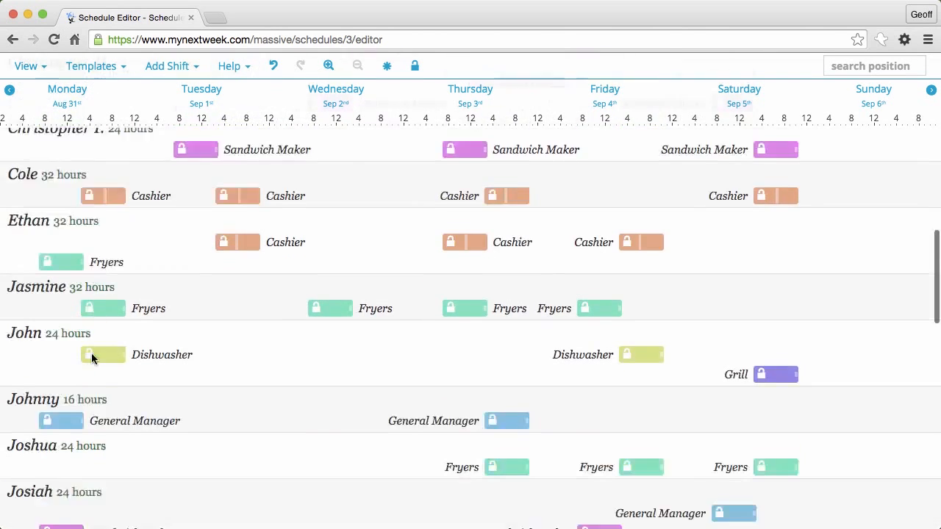
scroll(91, 358, down, 15)
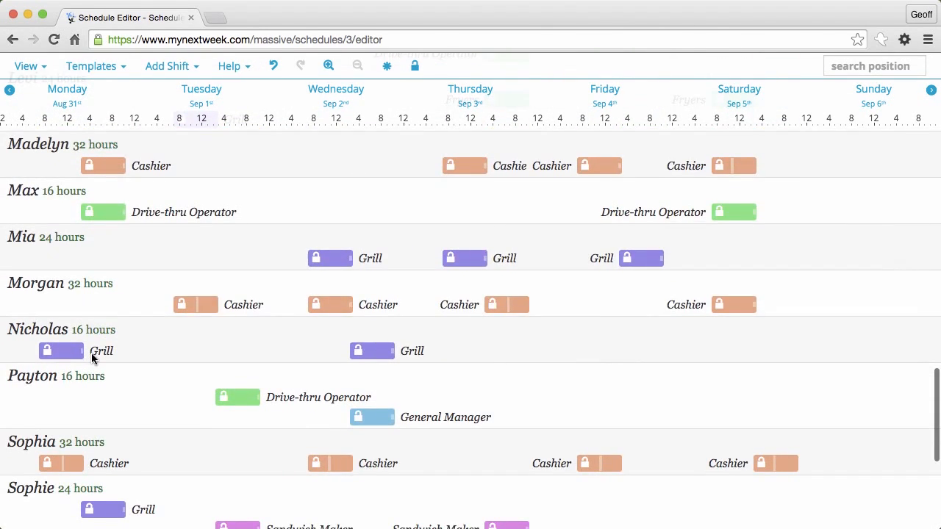
scroll(92, 358, down, 2)
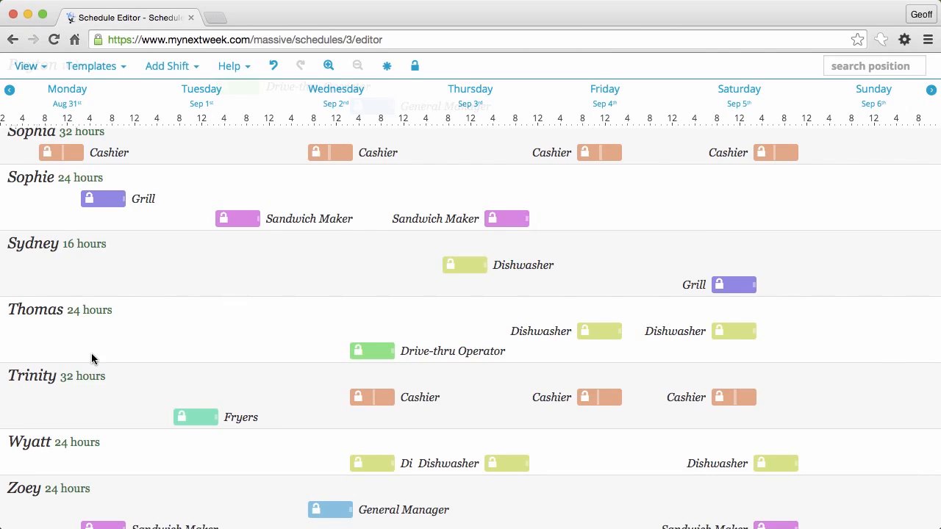
scroll(92, 358, down, 1)
scroll(91, 353, up, 20)
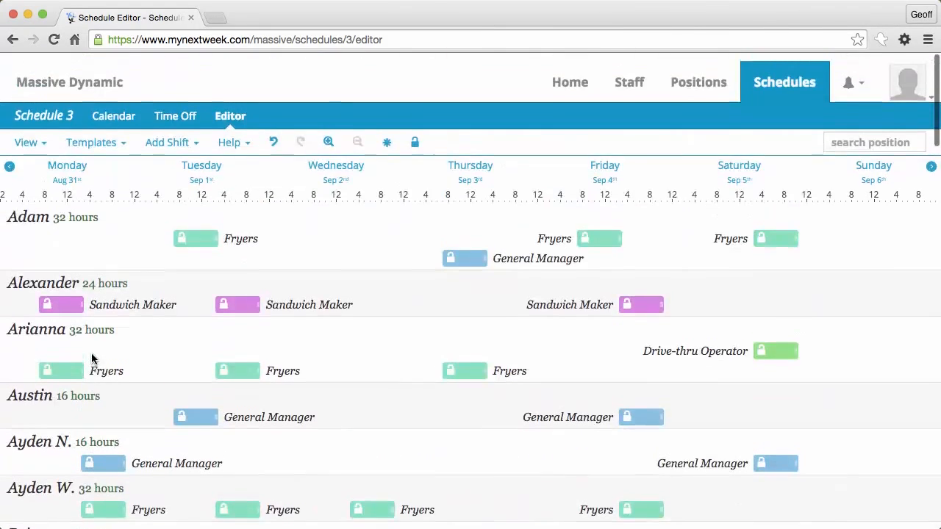
Step: Reassign the top-row Tuesday Fryers shift to the third-row employee
click(202, 234)
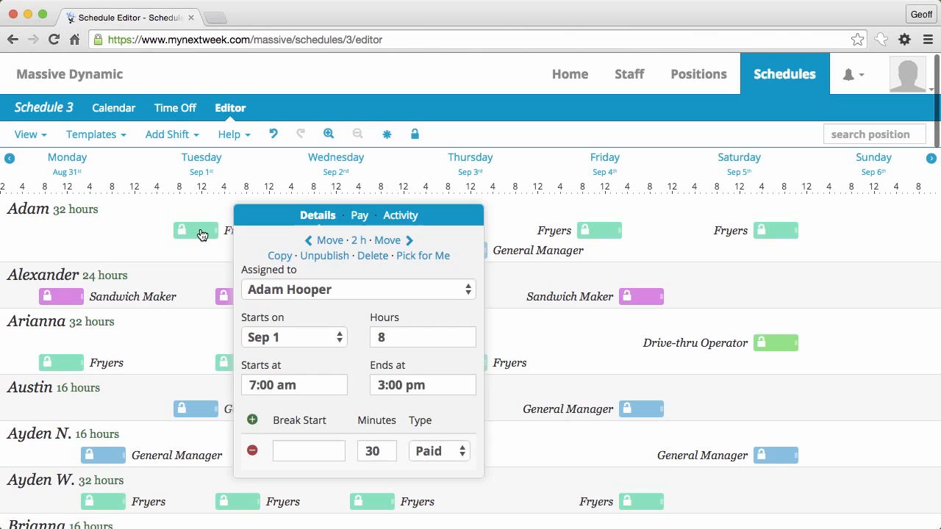
click(268, 291)
click(269, 307)
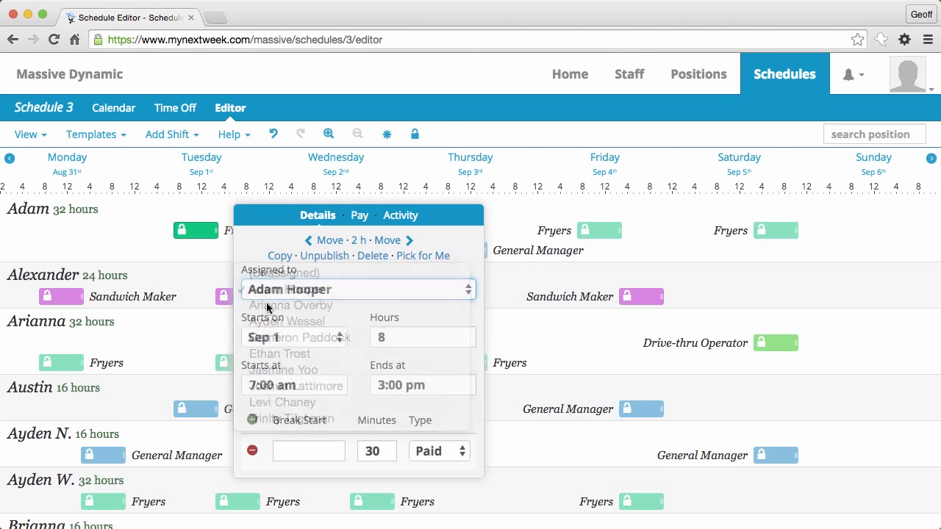
click(149, 392)
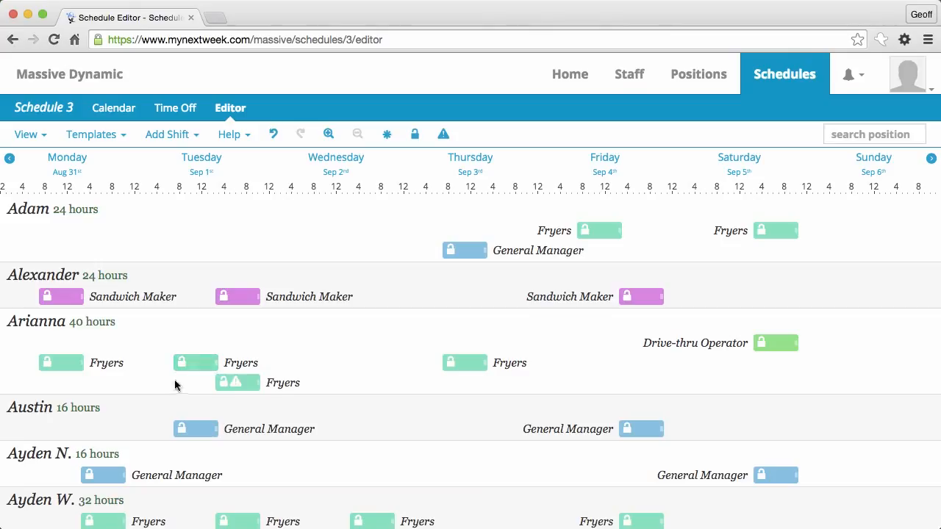
Step: Locate the conflicting shift and inspect the morning Tuesday Fryers shift
click(444, 136)
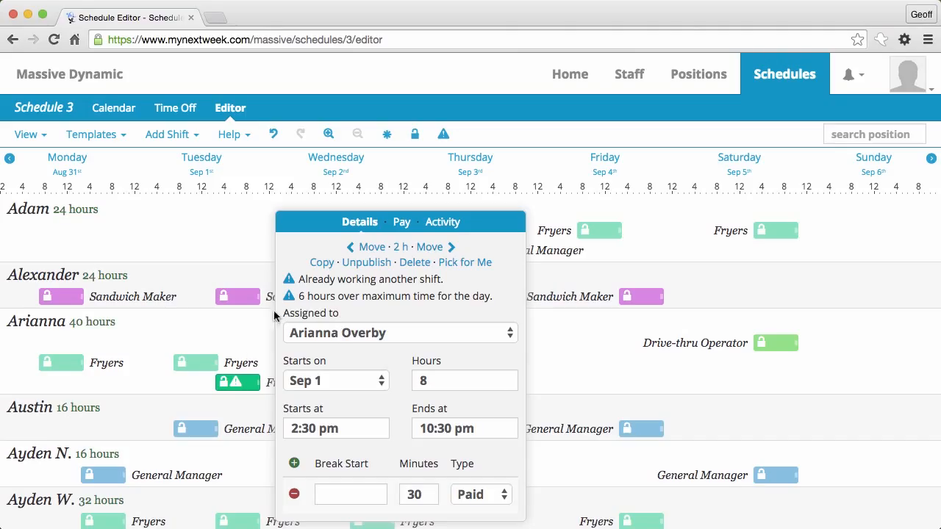
click(246, 336)
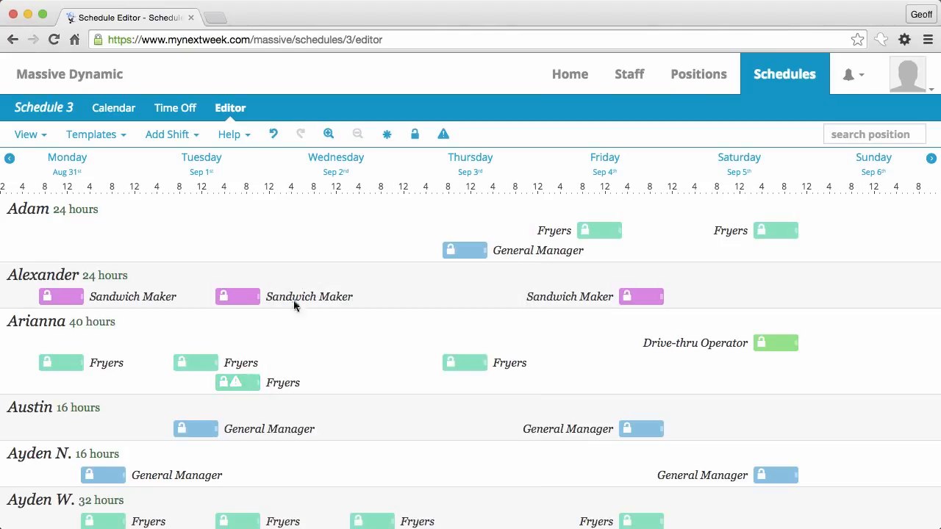
click(211, 362)
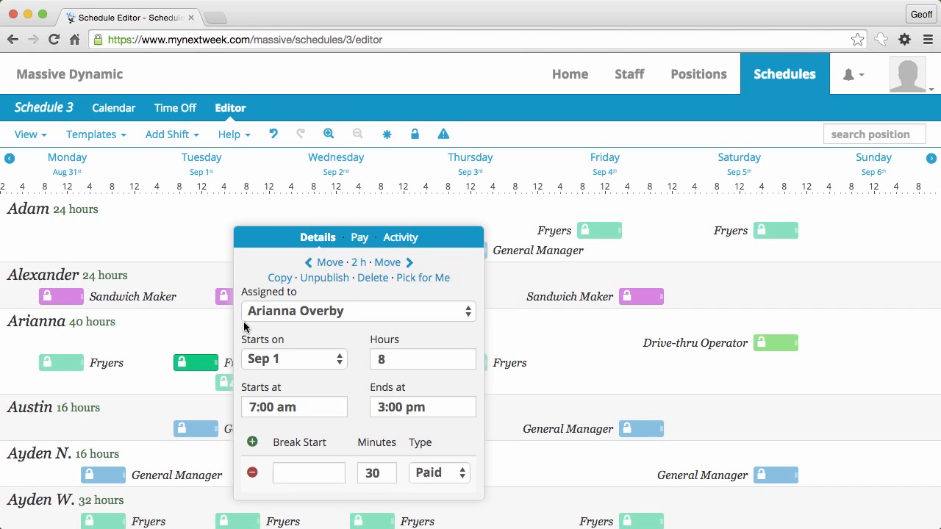
click(161, 385)
Step: Assign the Sep 1 2:30–10:30 pm Fryers shift to another employee, clearing the conflict
click(250, 383)
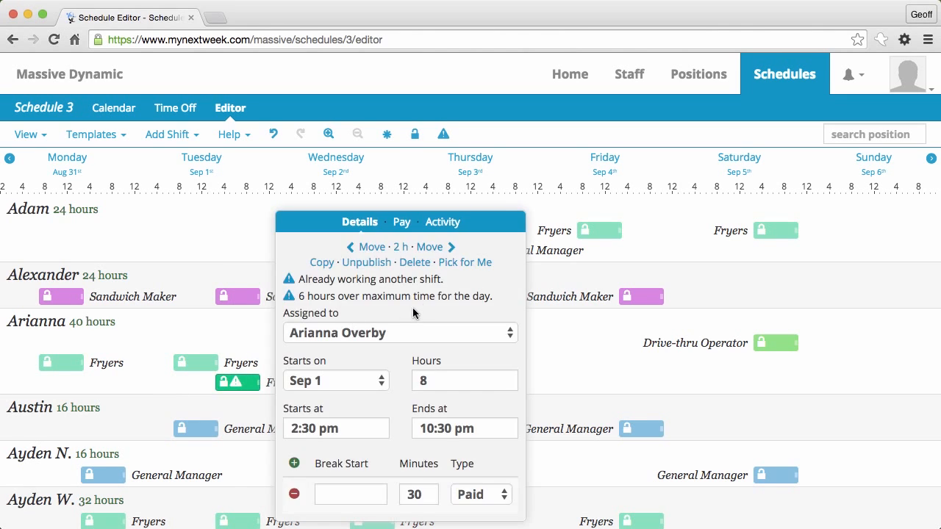
click(459, 263)
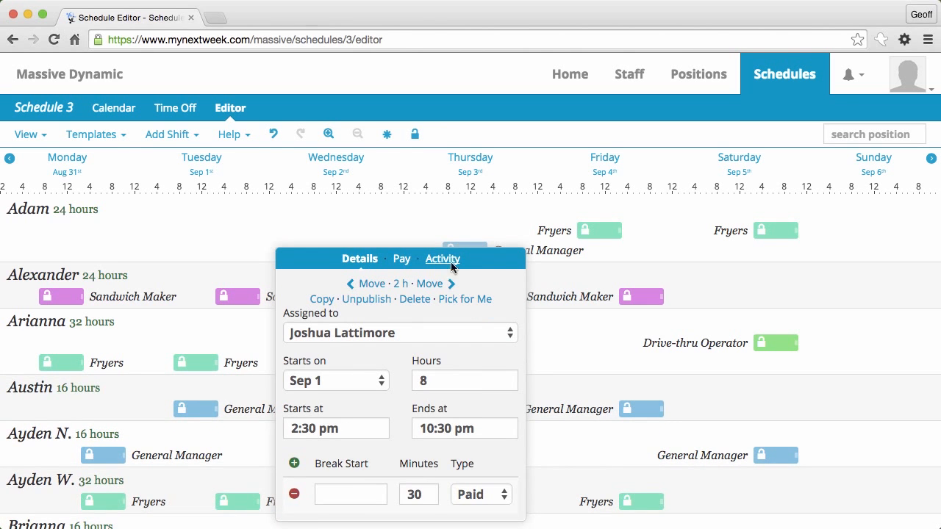
scroll(224, 434, down, 10)
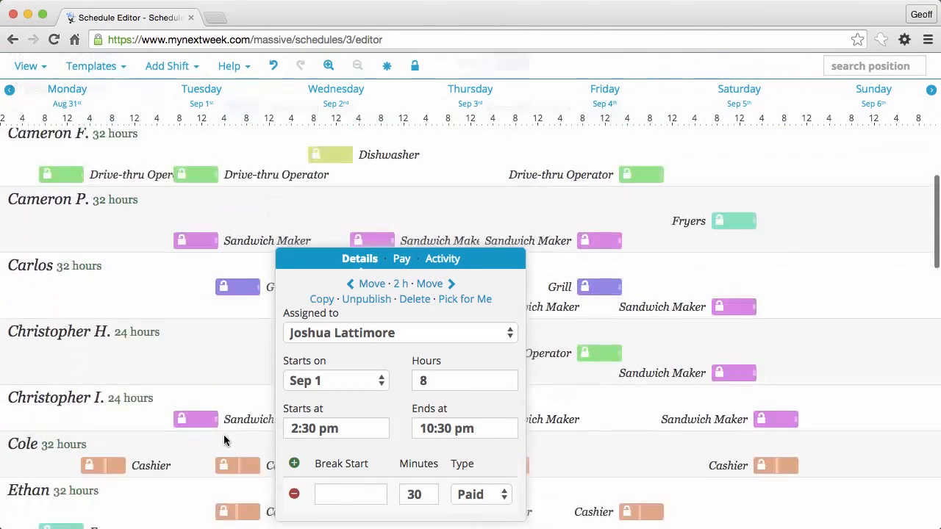
scroll(225, 440, up, 3)
scroll(224, 440, down, 7)
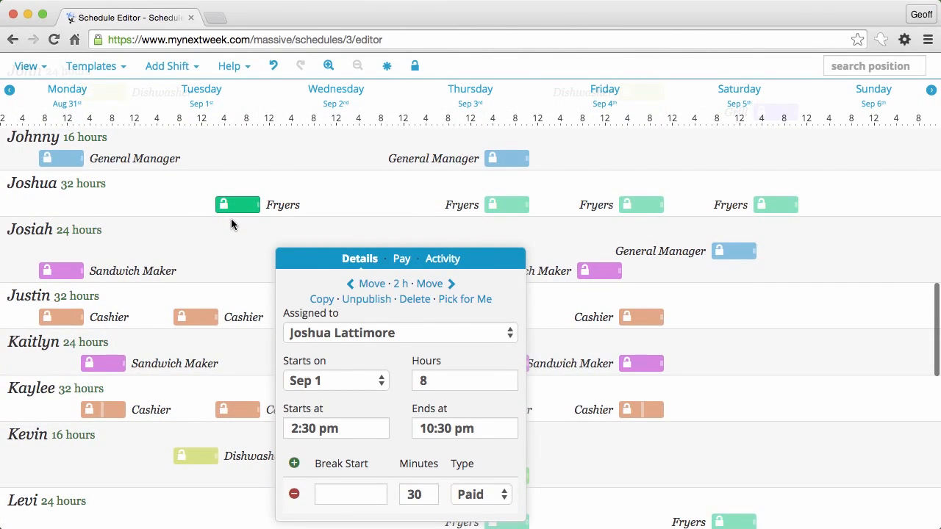
click(239, 231)
scroll(239, 242, up, 15)
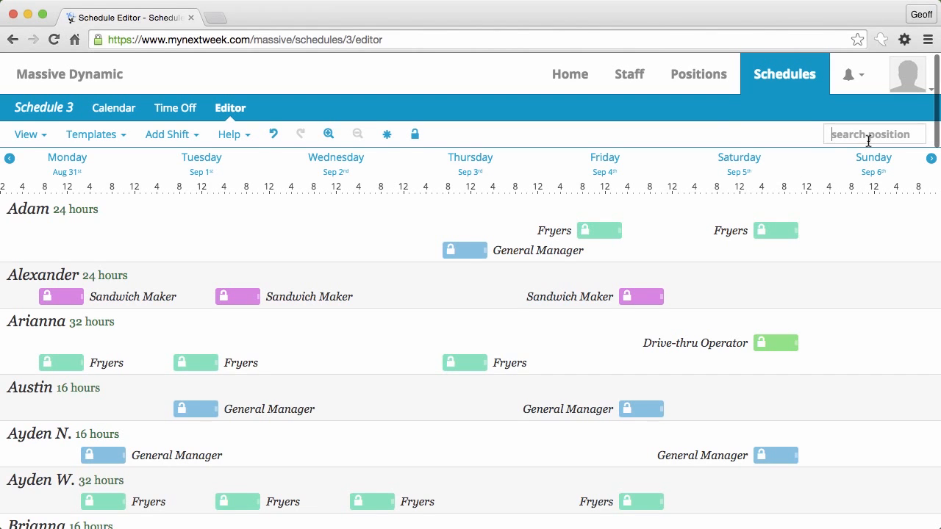
Step: Group shifts by position, then filter staff by 'ethan' and clear the search
click(45, 131)
click(35, 185)
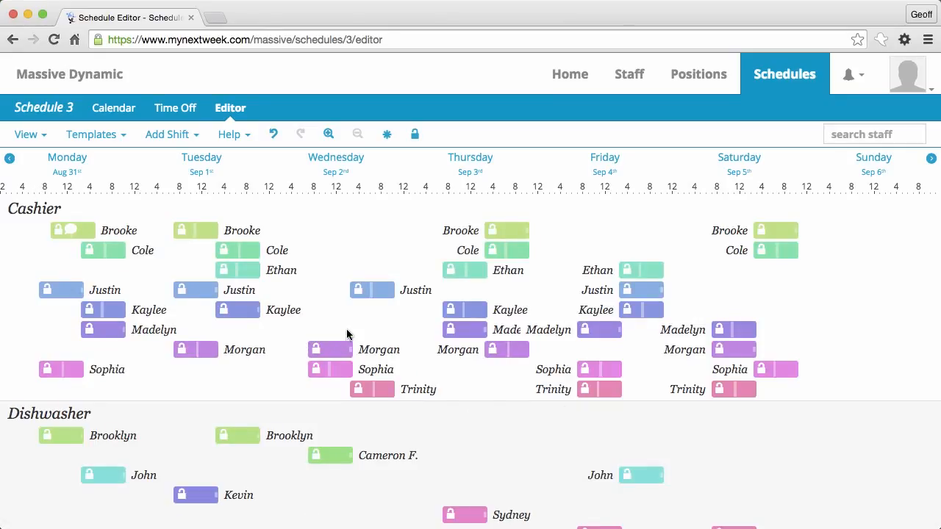
click(847, 138)
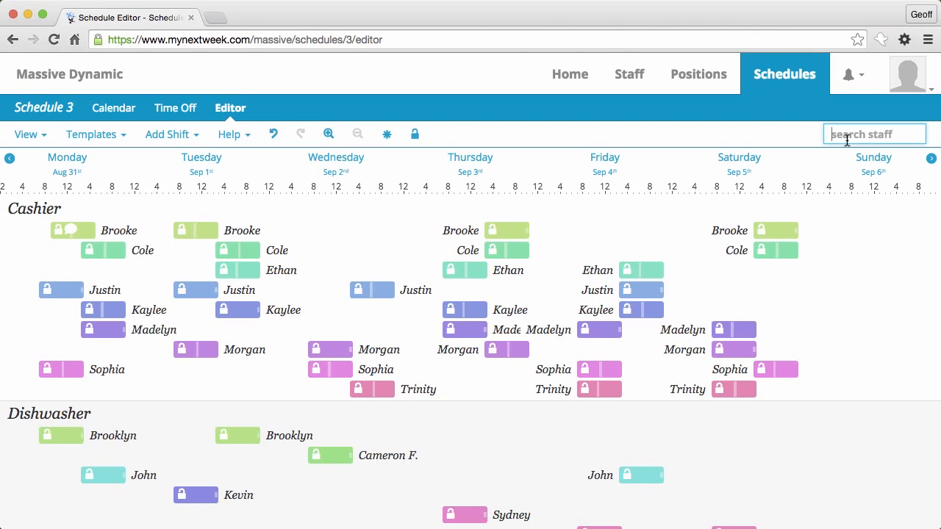
text(ethan)
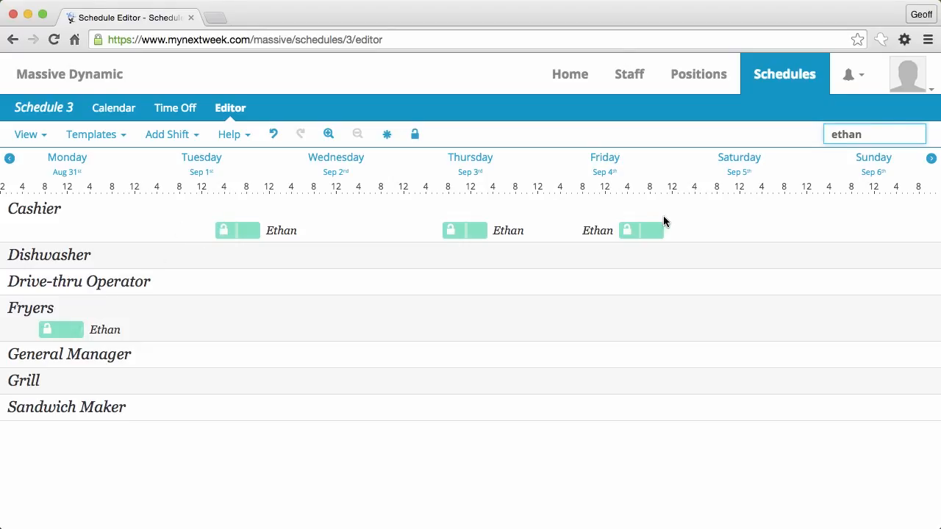
double_click(875, 134)
key(BackSpace)
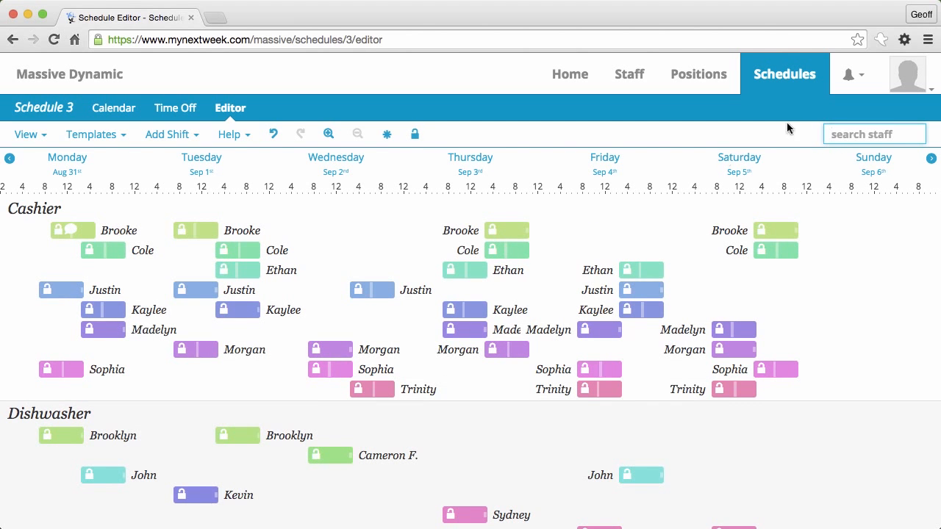
click(33, 140)
Step: Regroup by person and check Fryers shifts with a 'frye' position search, then clear it
click(42, 196)
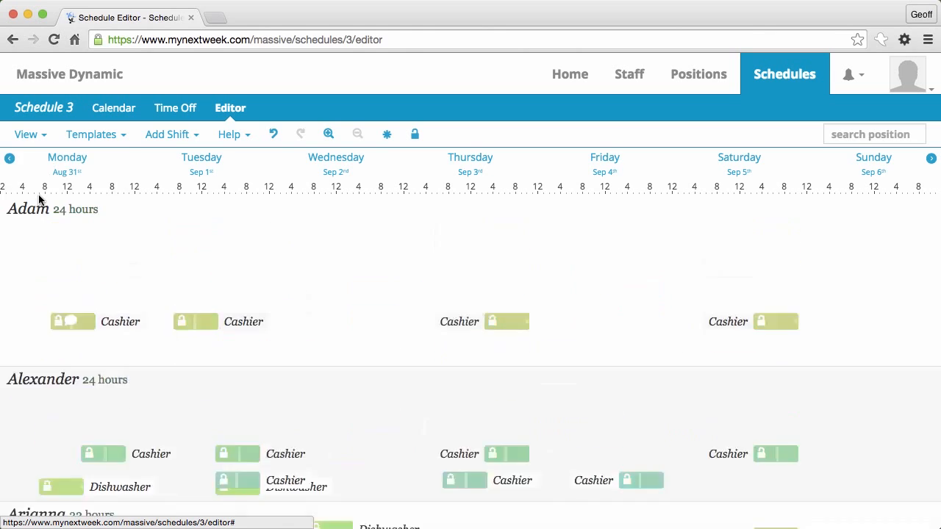
click(836, 140)
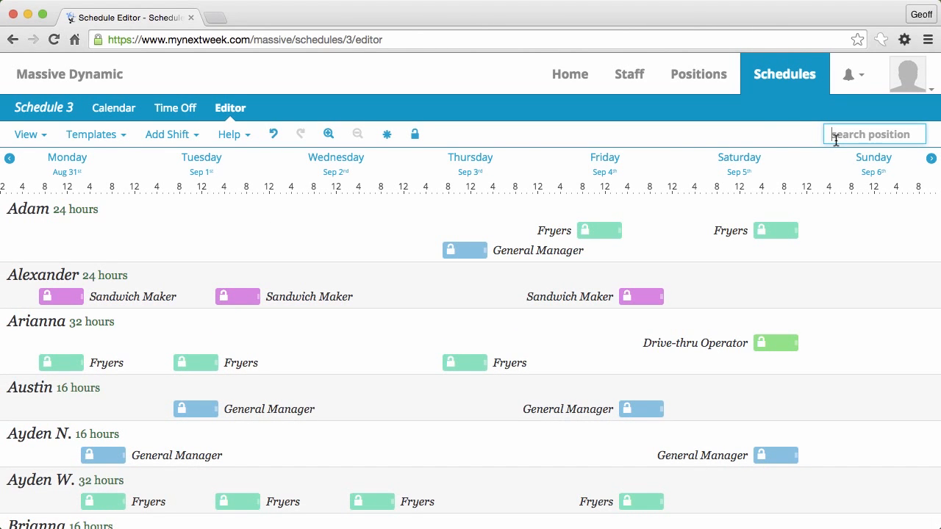
text(fryers)
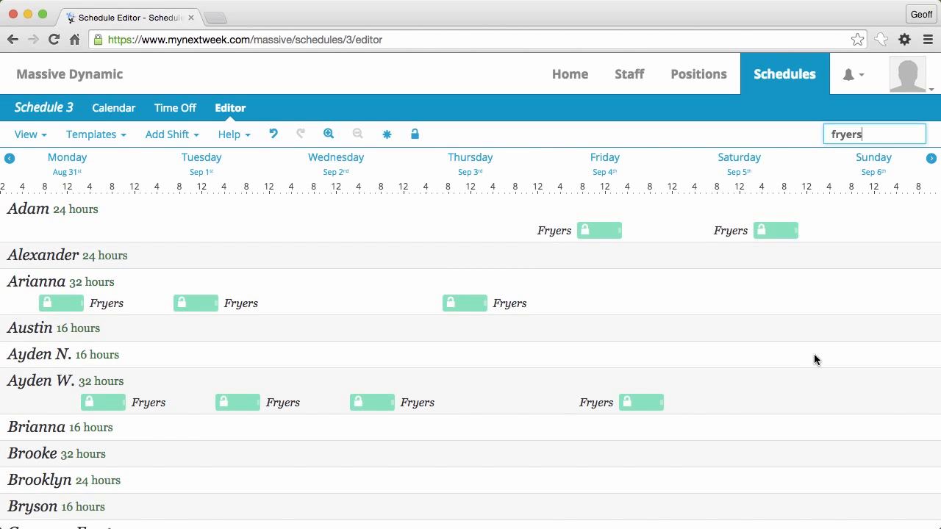
scroll(814, 359, down, 15)
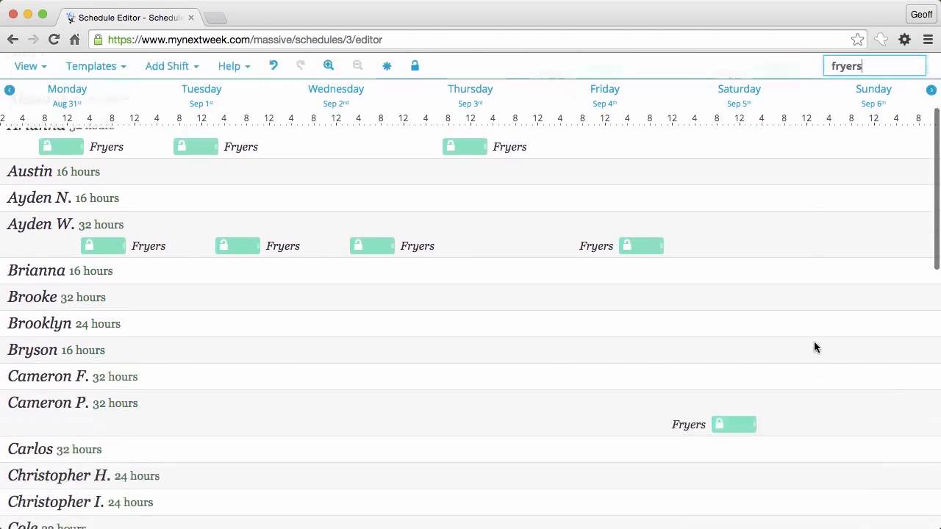
scroll(815, 347, down, 5)
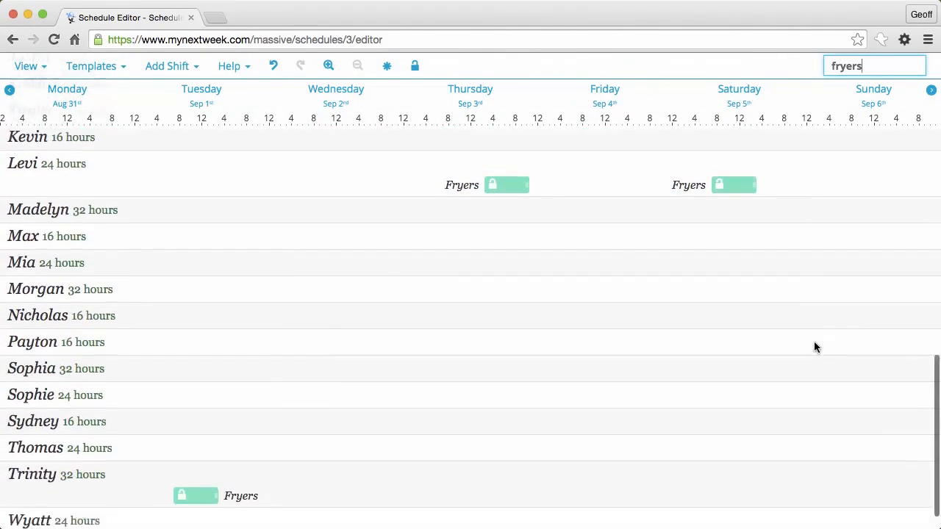
scroll(815, 347, up, 10)
scroll(814, 347, up, 5)
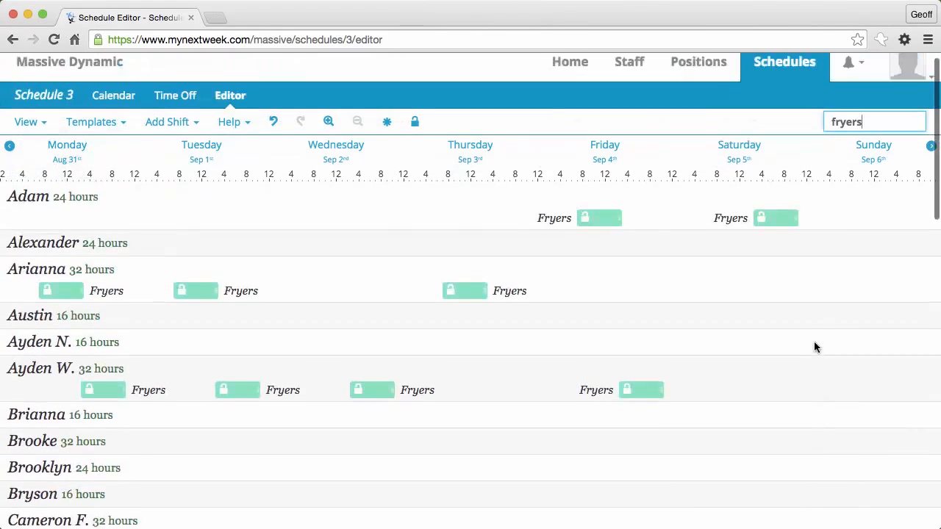
key(BackSpace)
key(BackSpace)
key(BackSpace)
key(BackSpace)
key(BackSpace)
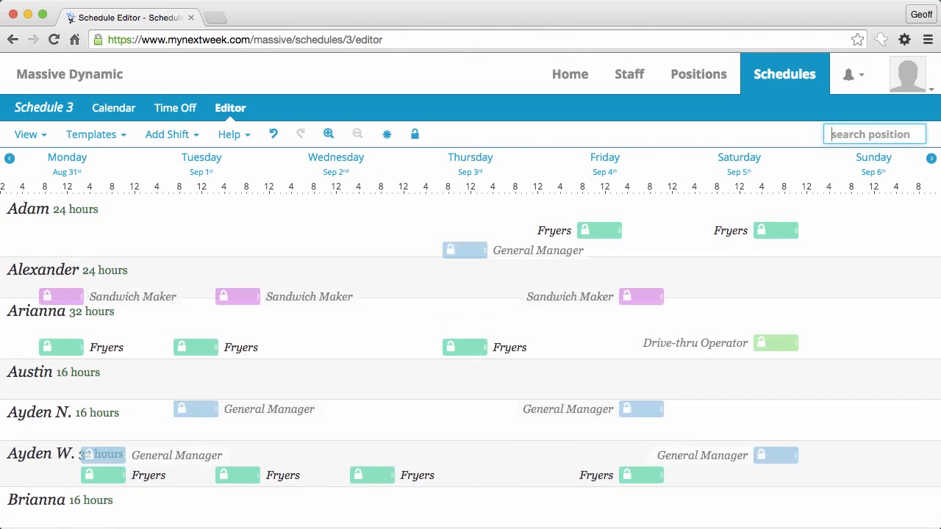
click(389, 303)
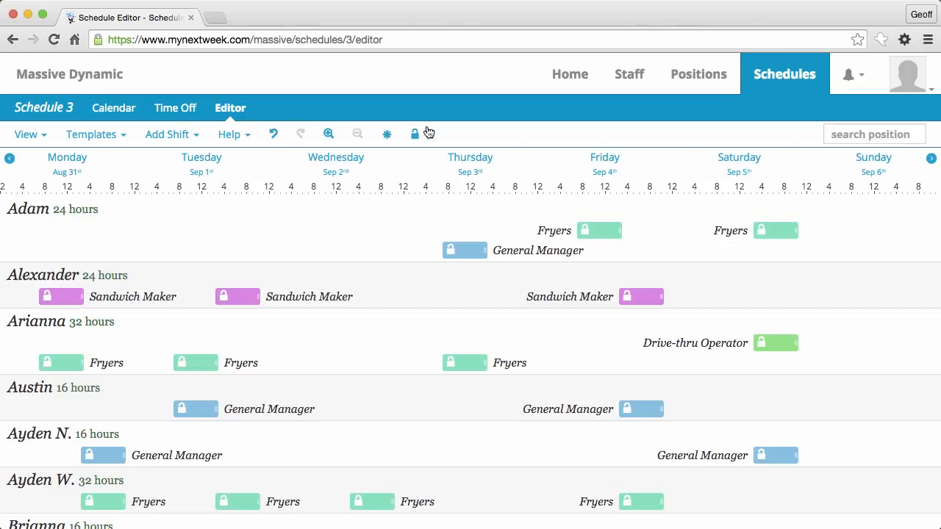
Step: Switch Schedule 3 to Calendar view and scroll through the Aug 31–Sep 6 employee grid
click(114, 108)
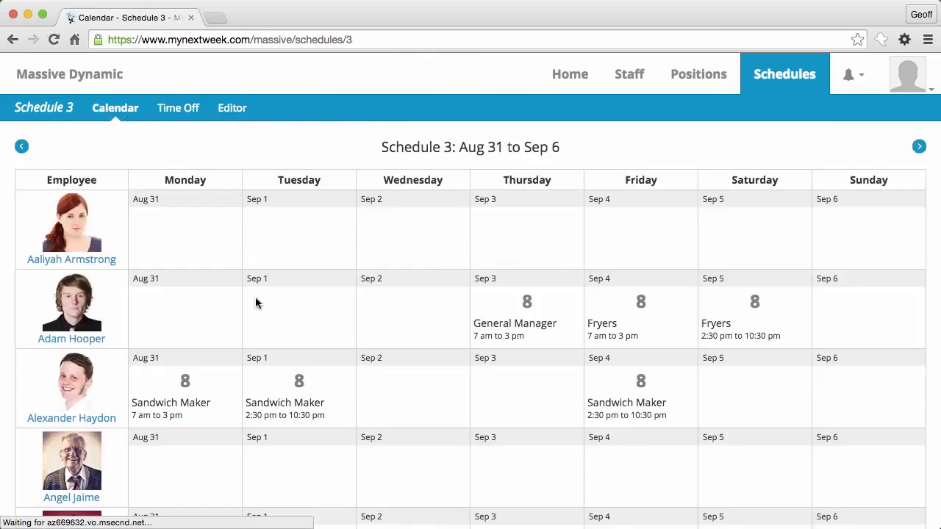
scroll(255, 300, down, 4)
scroll(255, 297, down, 15)
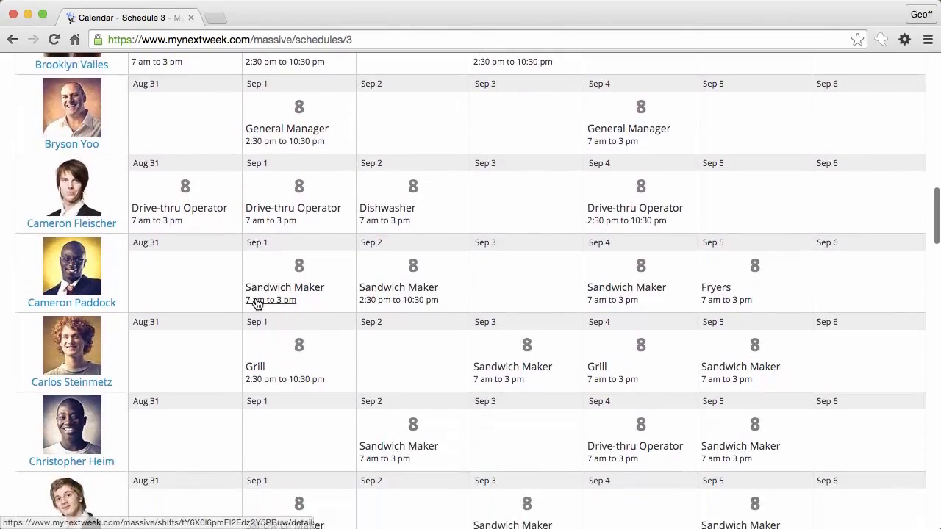
scroll(256, 297, down, 13)
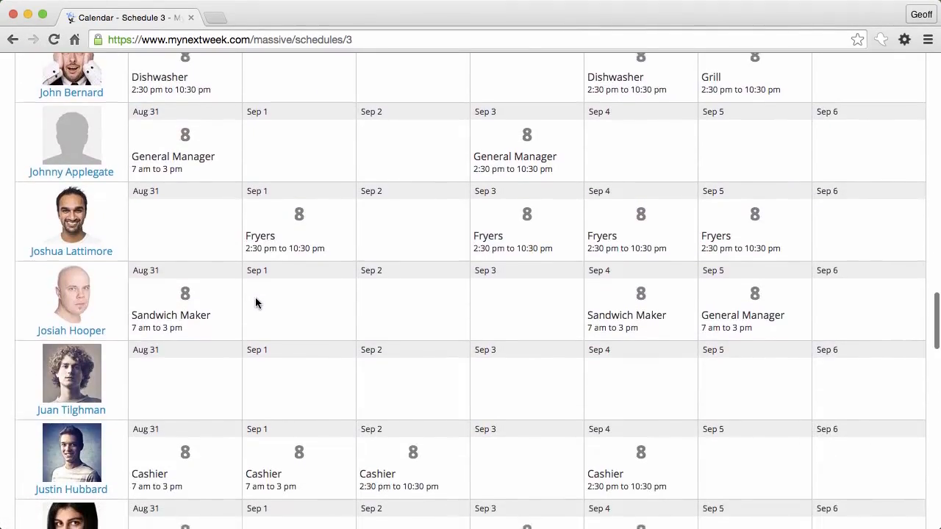
scroll(255, 297, down, 1)
scroll(255, 297, up, 3)
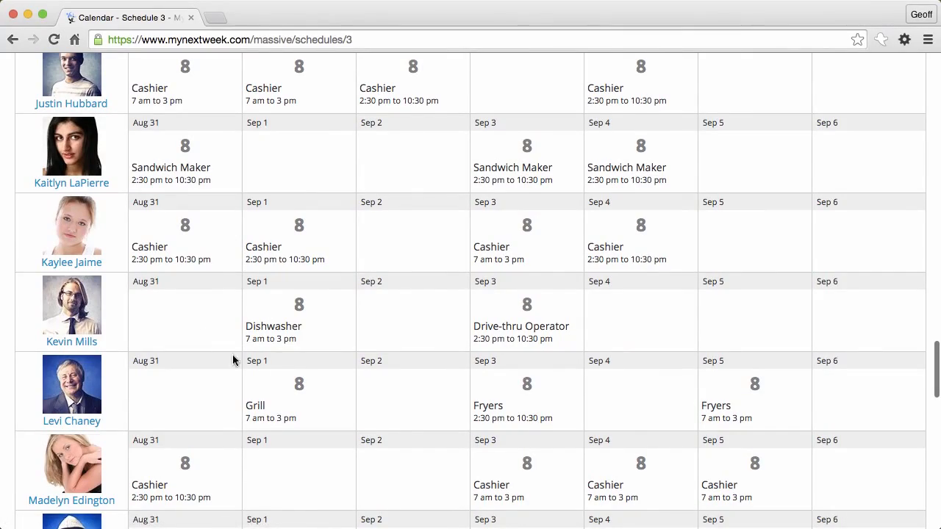
scroll(416, 399, down, 10)
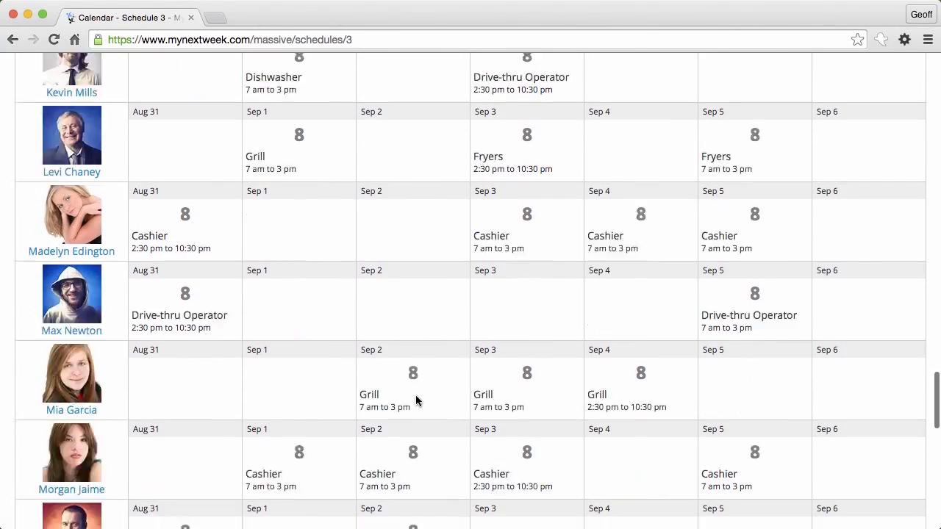
scroll(416, 401, up, 20)
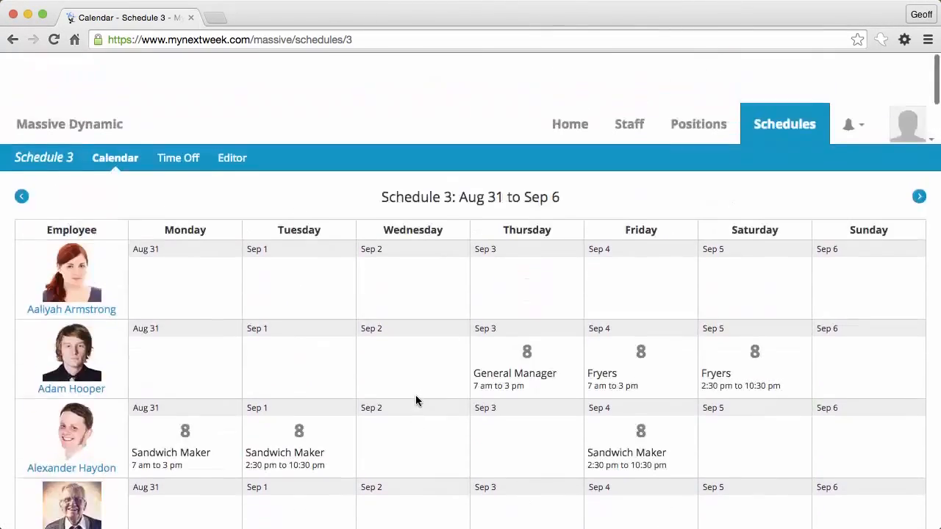